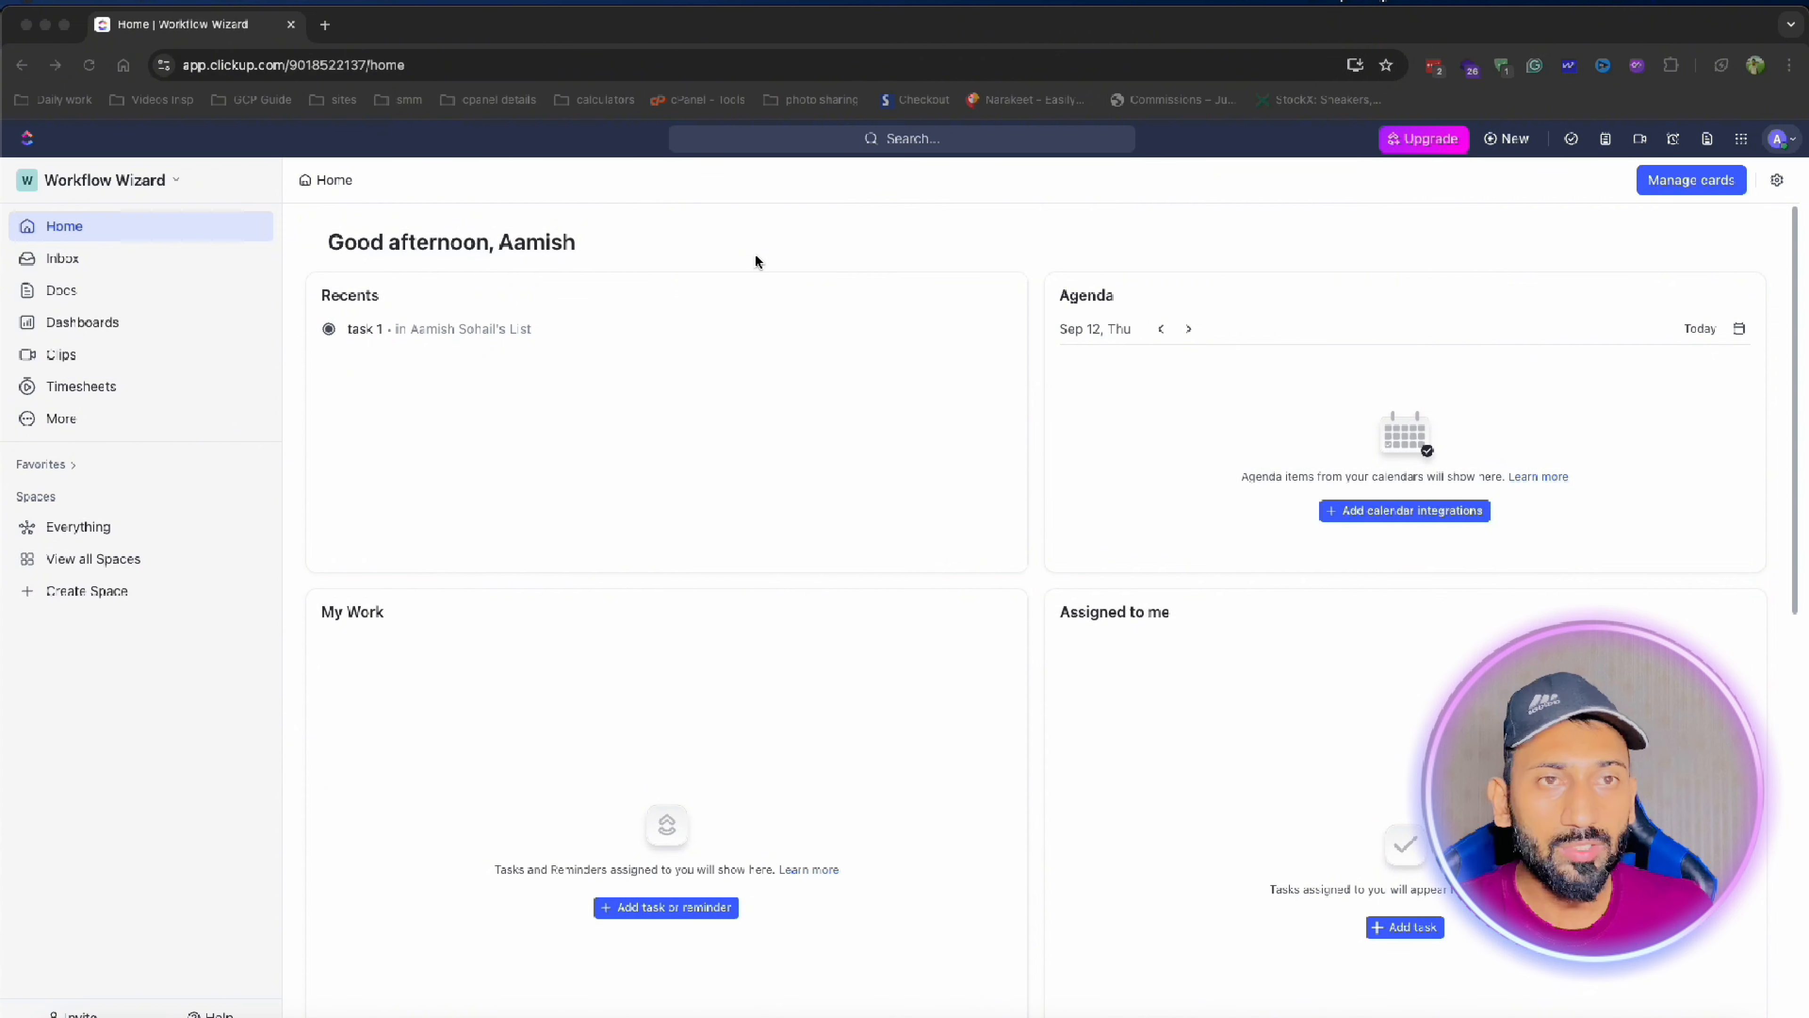
click(118, 684)
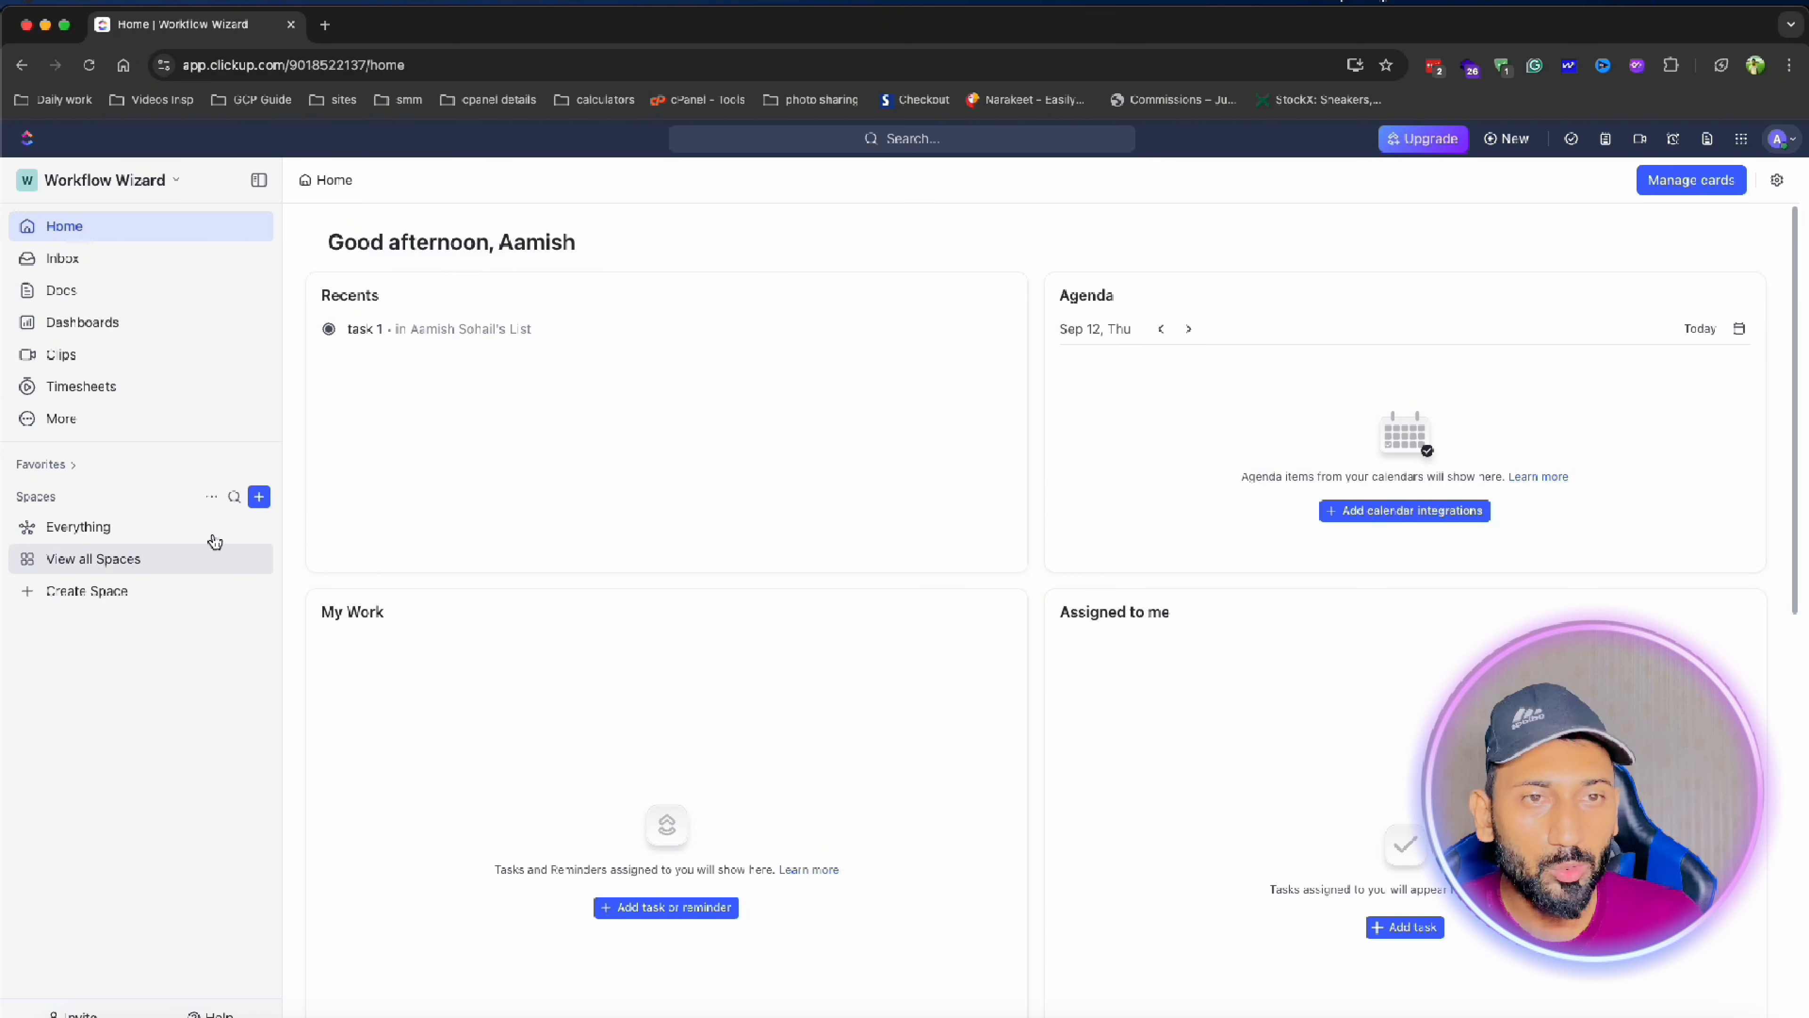
click(259, 499)
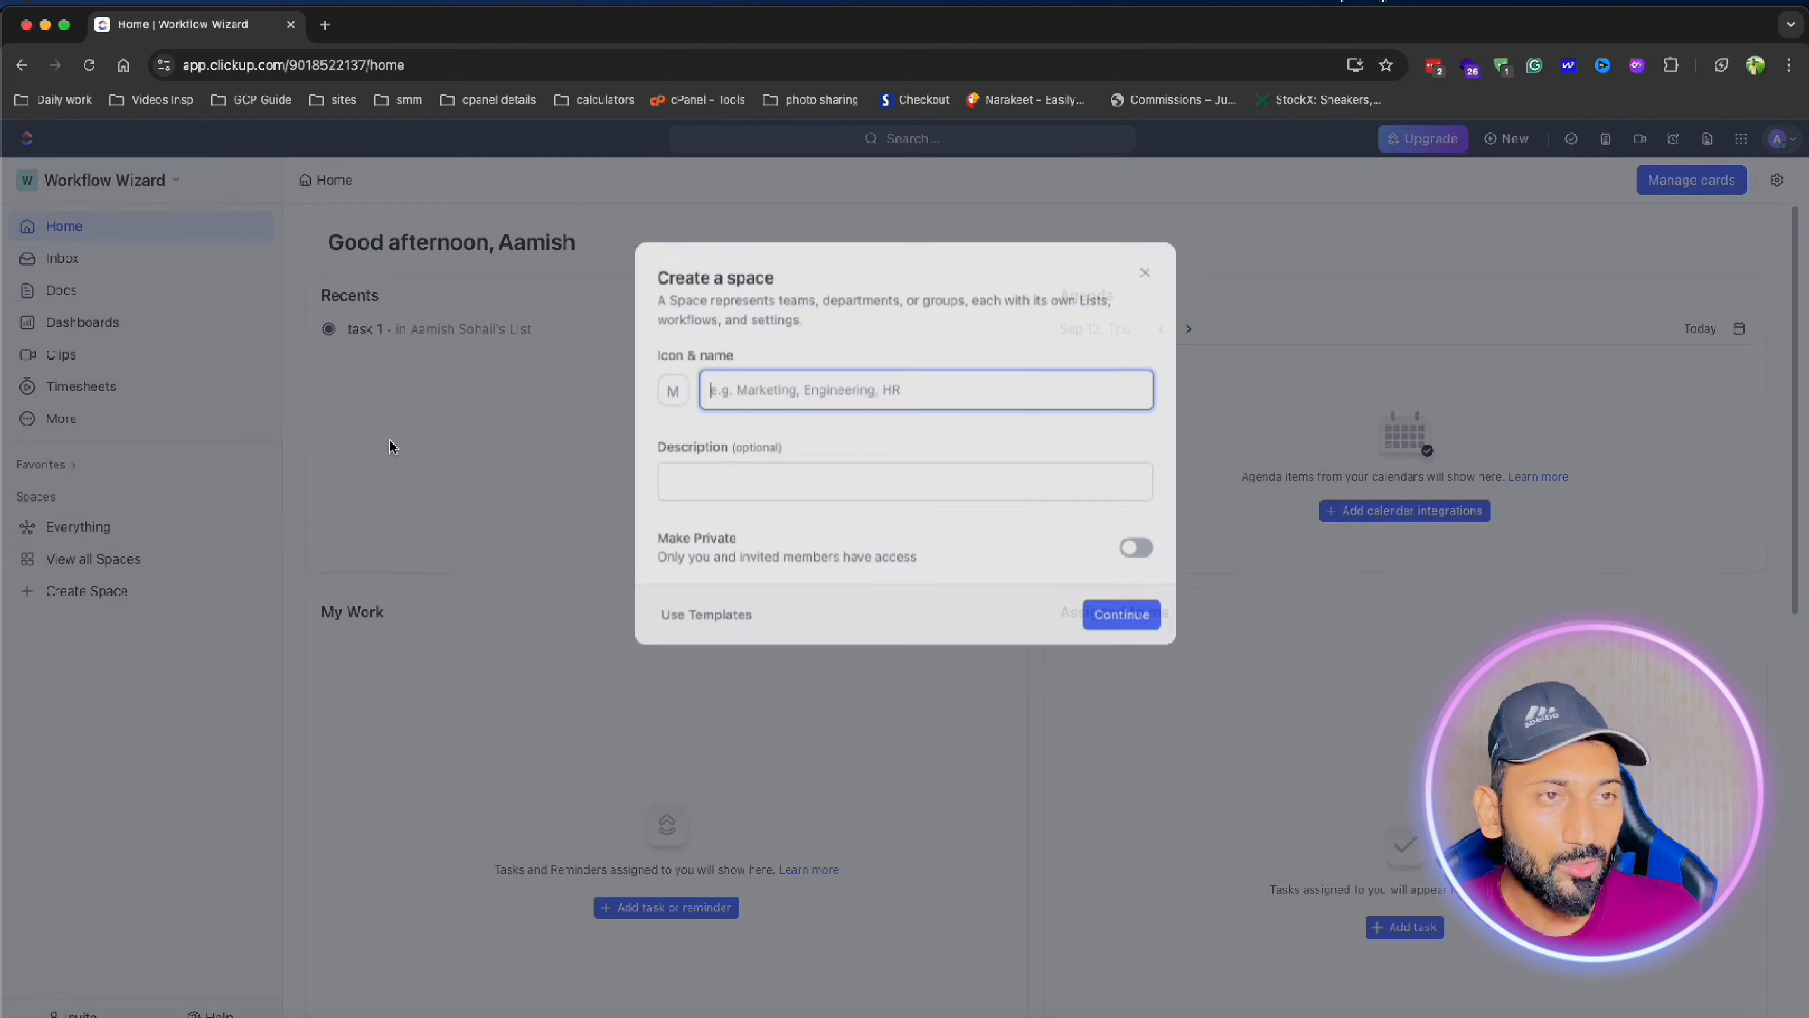
click(226, 677)
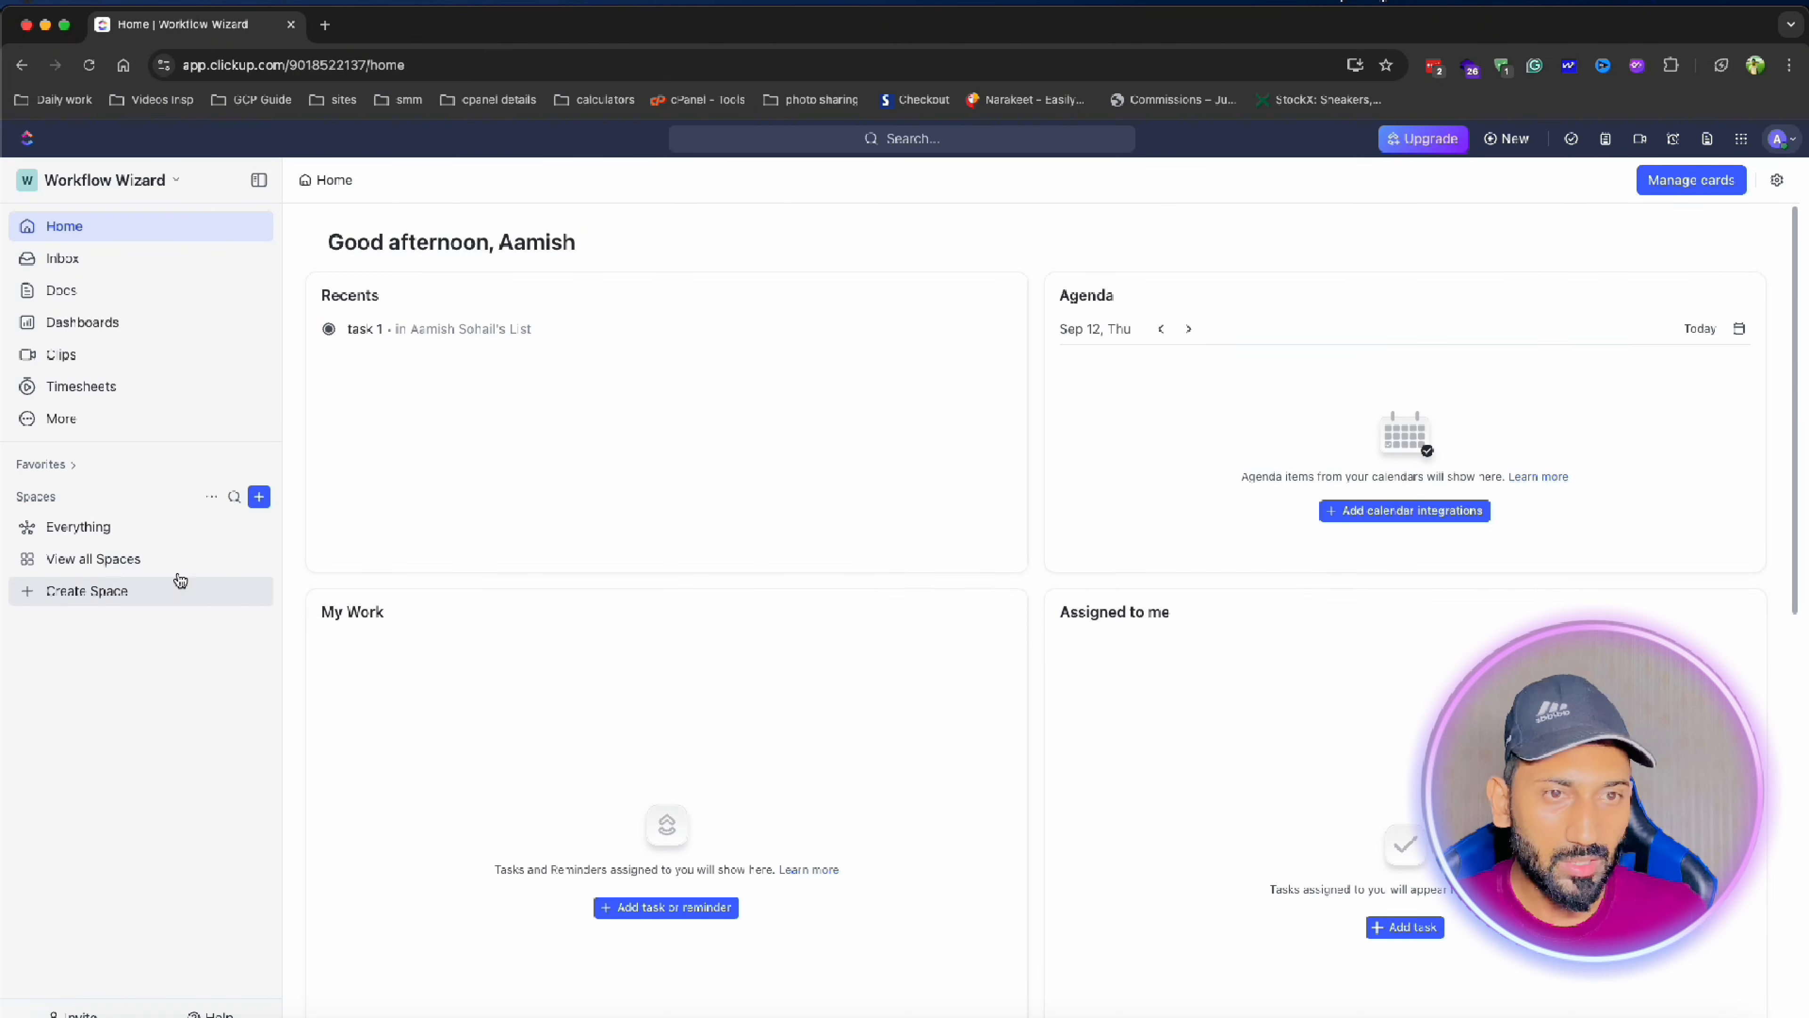
Start a new space and name it Productivity.
click(260, 499)
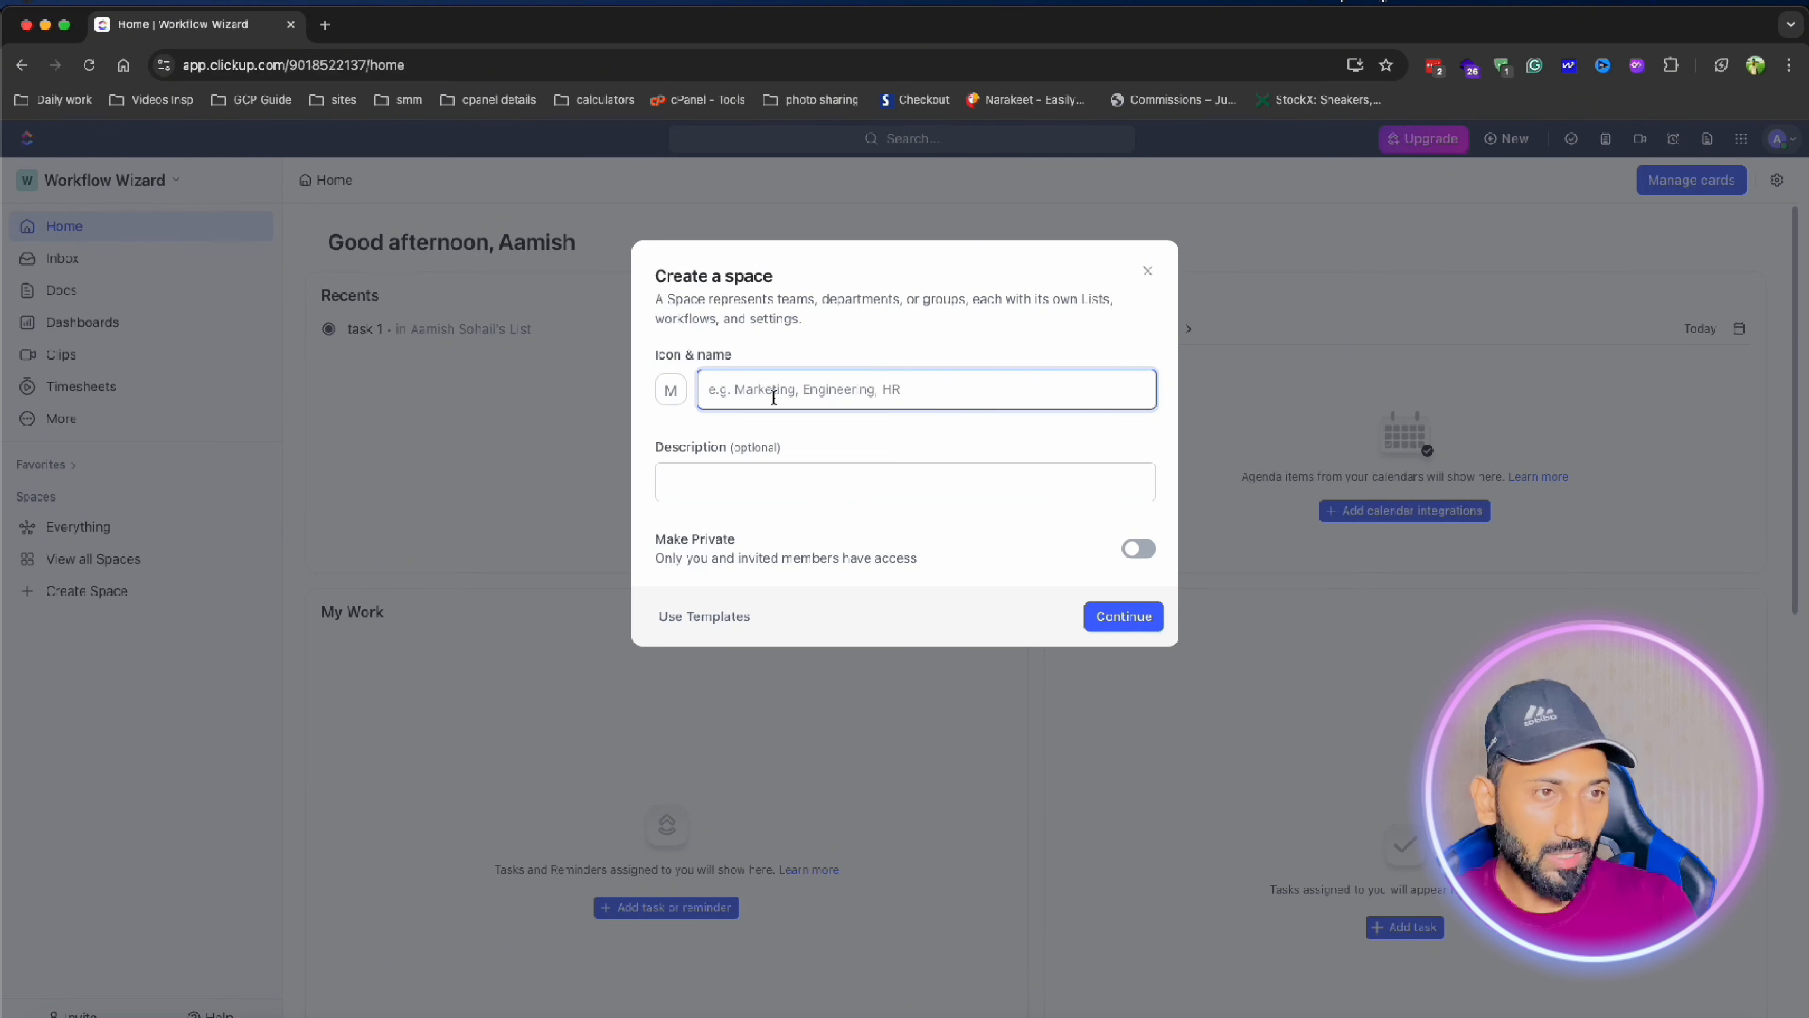
text(Product)
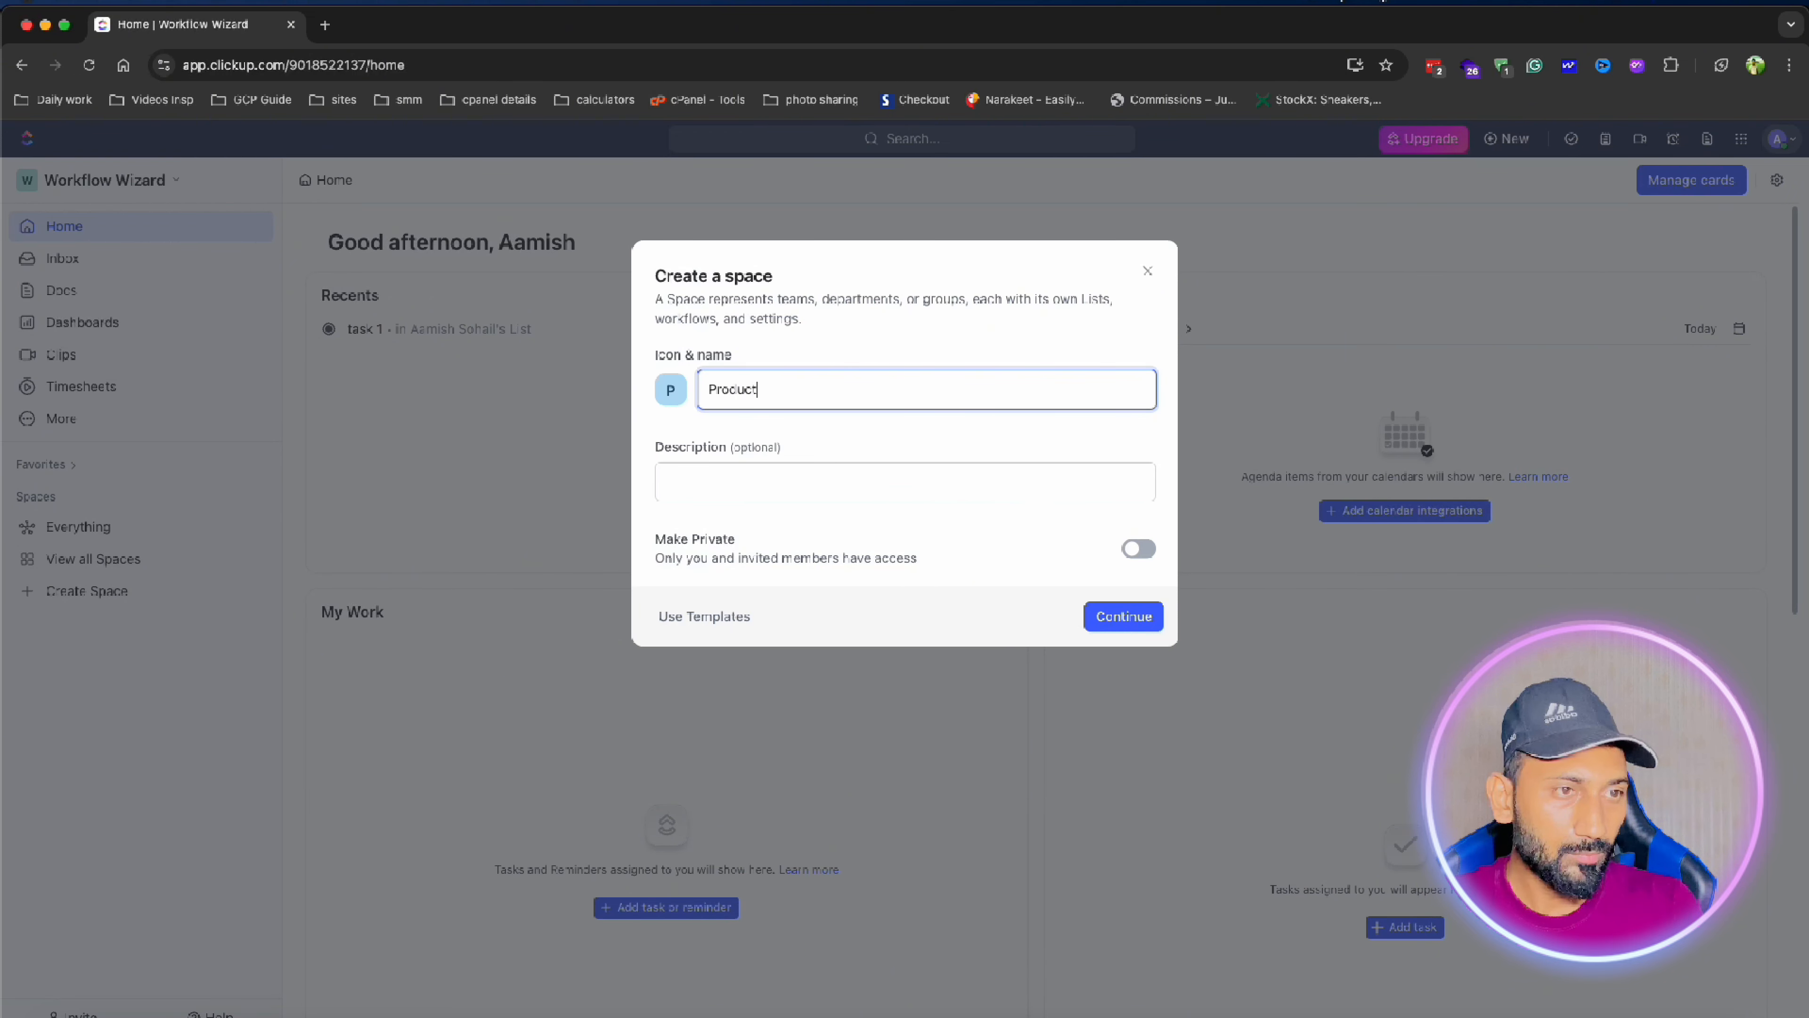
text(ivity)
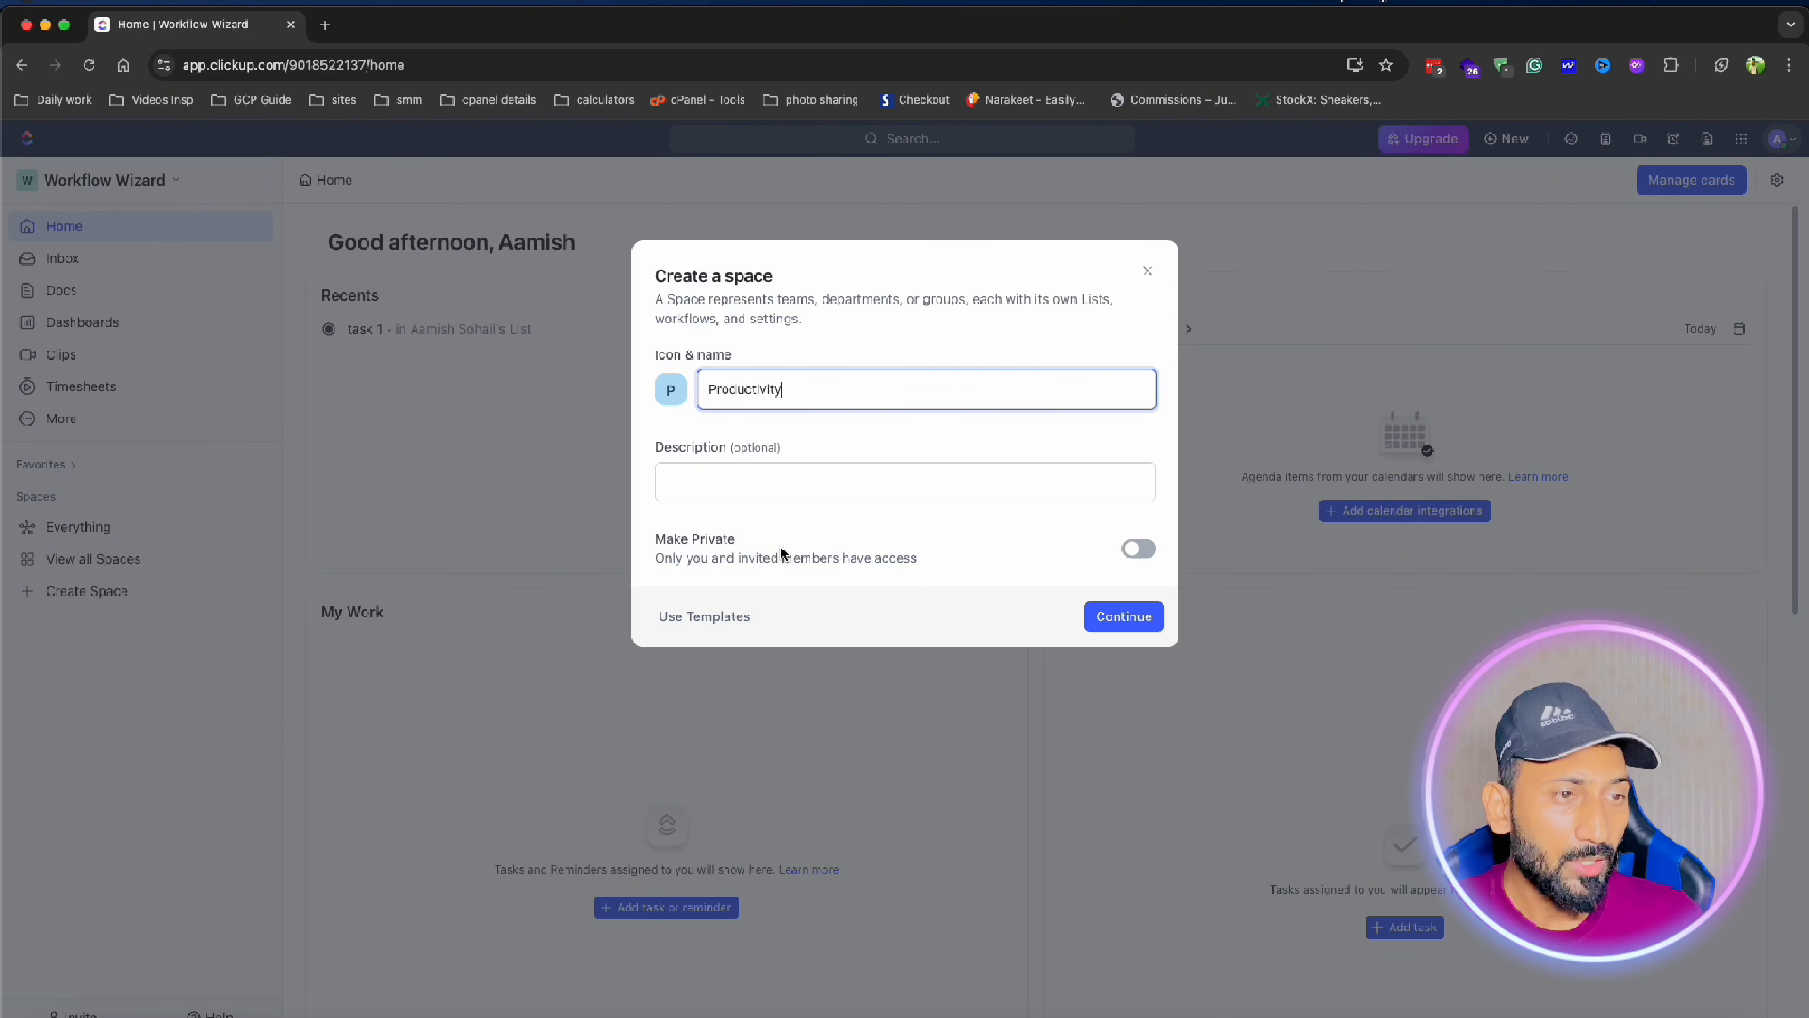
Try making the space private and look at the available space templates.
click(1139, 548)
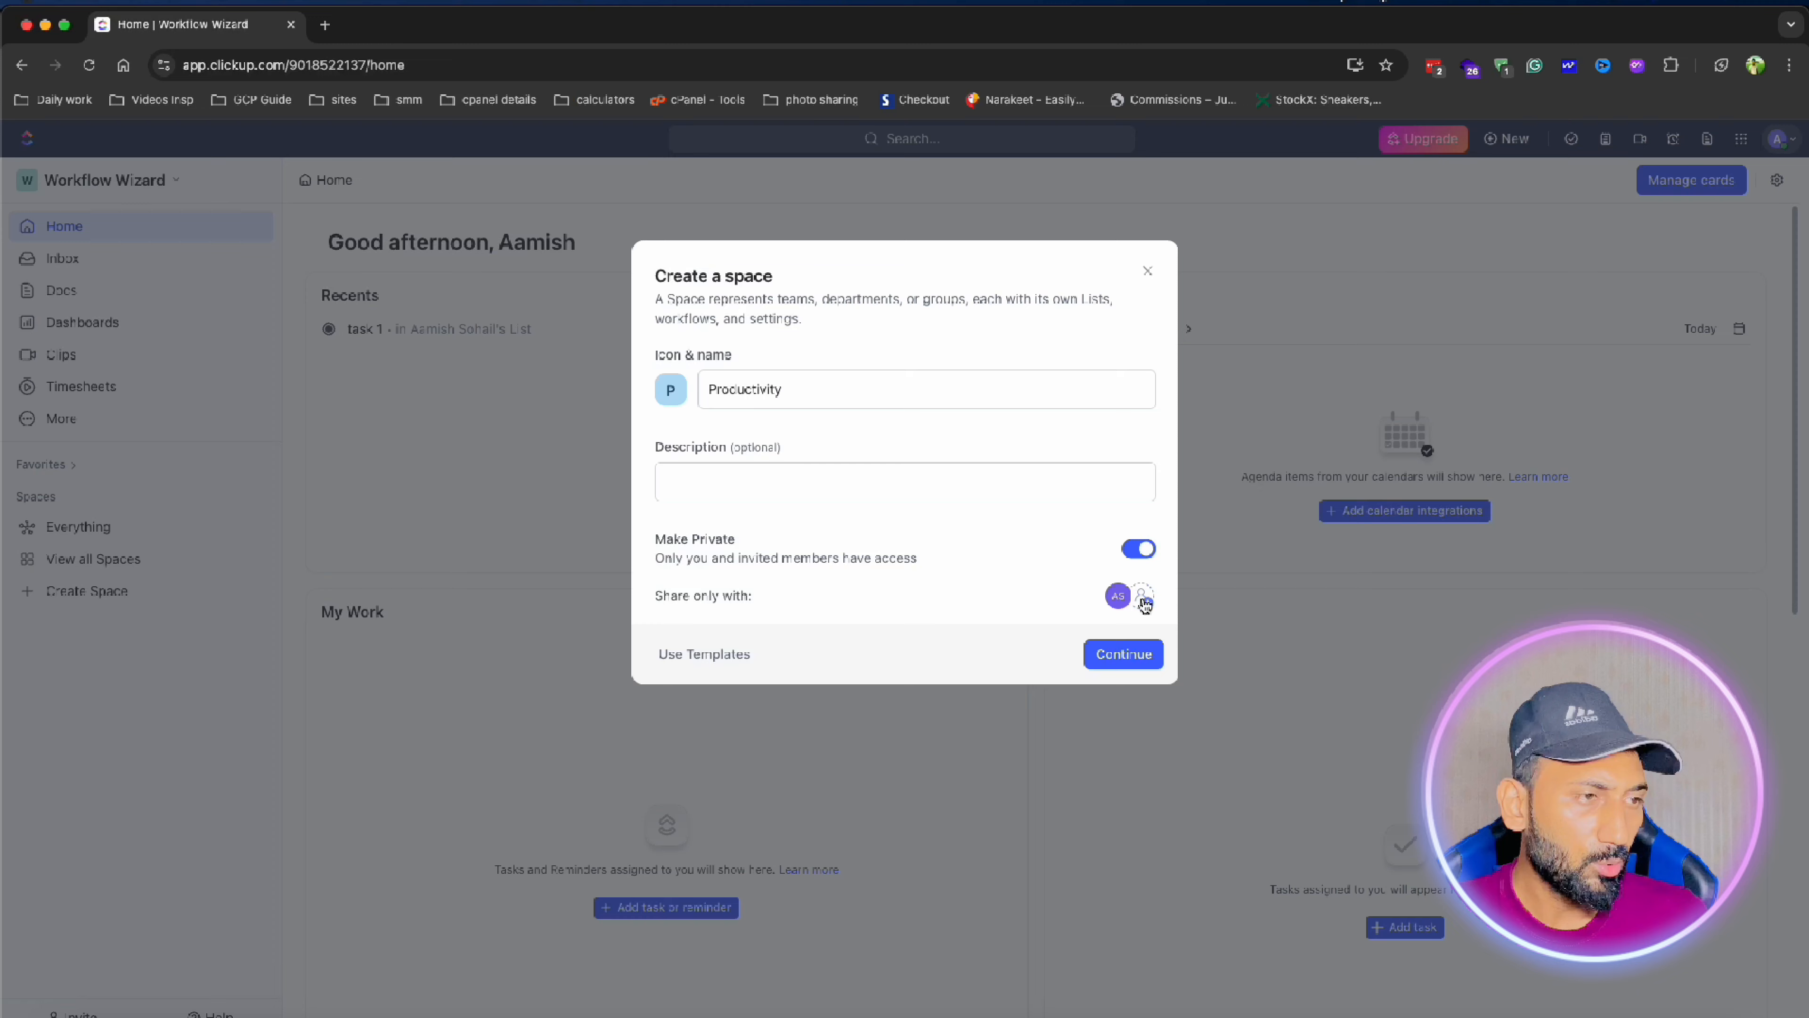
click(1138, 549)
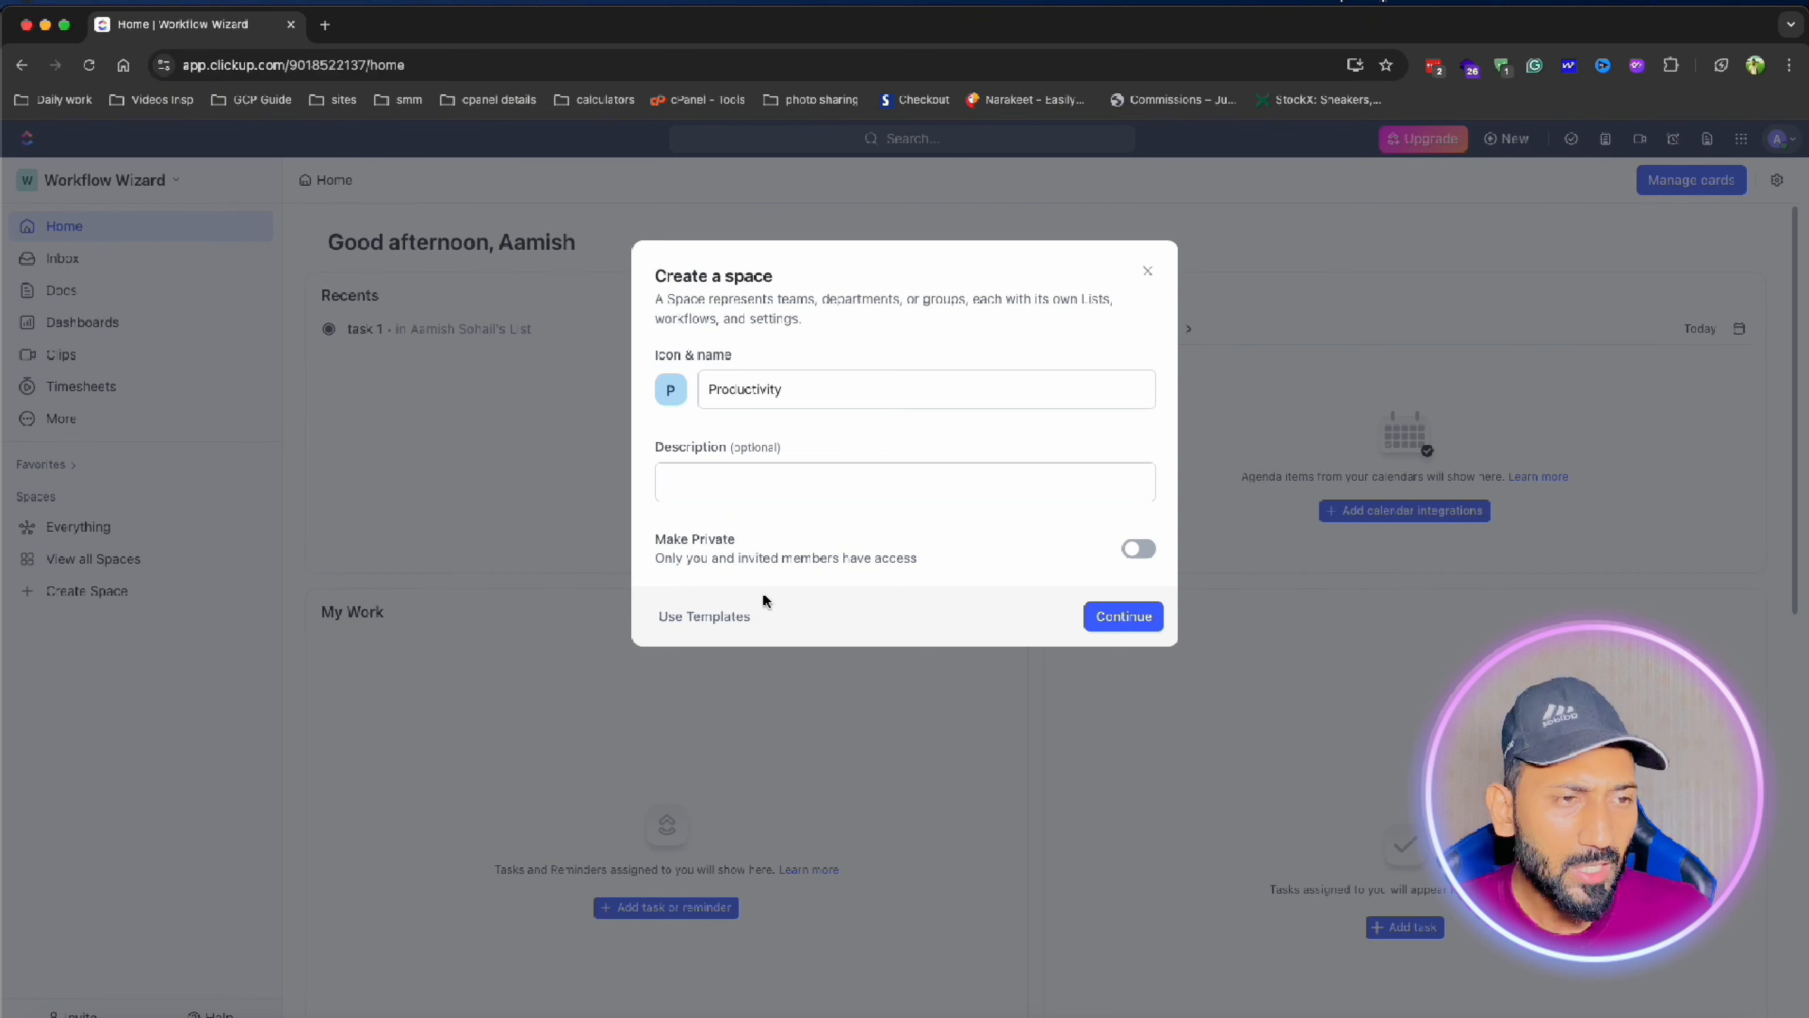
click(725, 618)
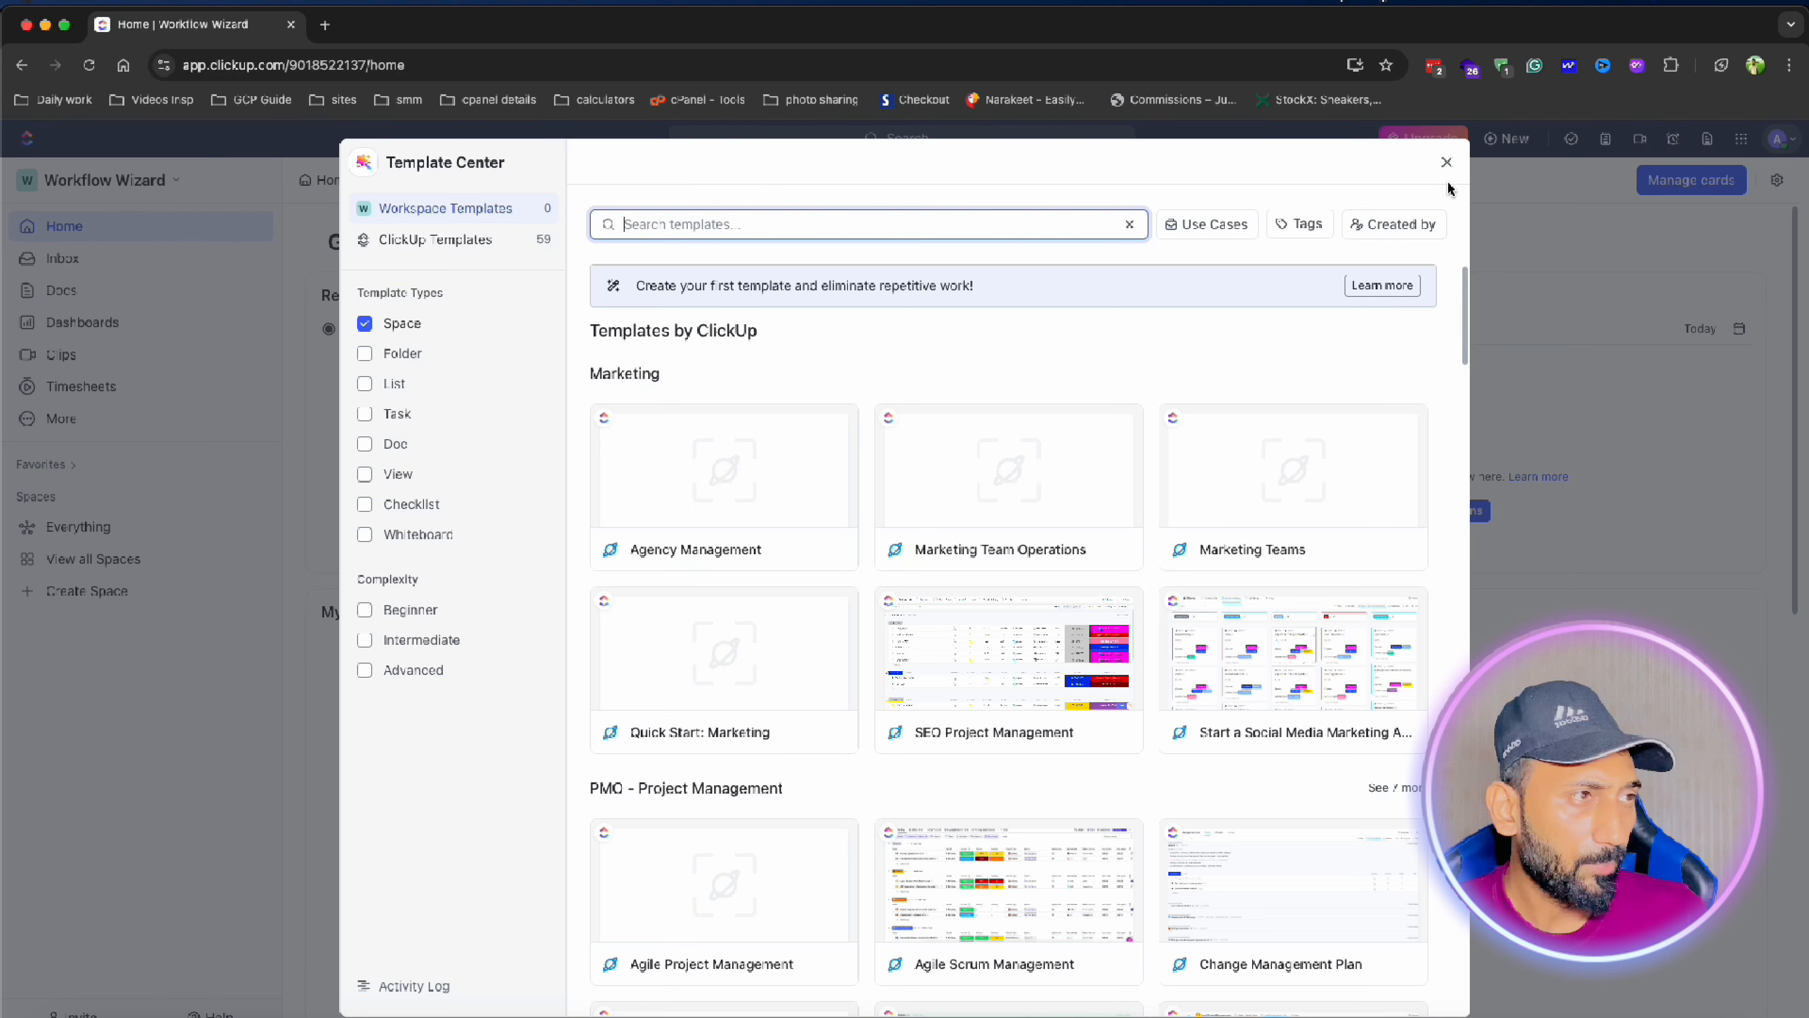
click(1446, 163)
Continue to the workflow setup and change the space's required default views by disabling Board and enabling Calendar.
click(1119, 619)
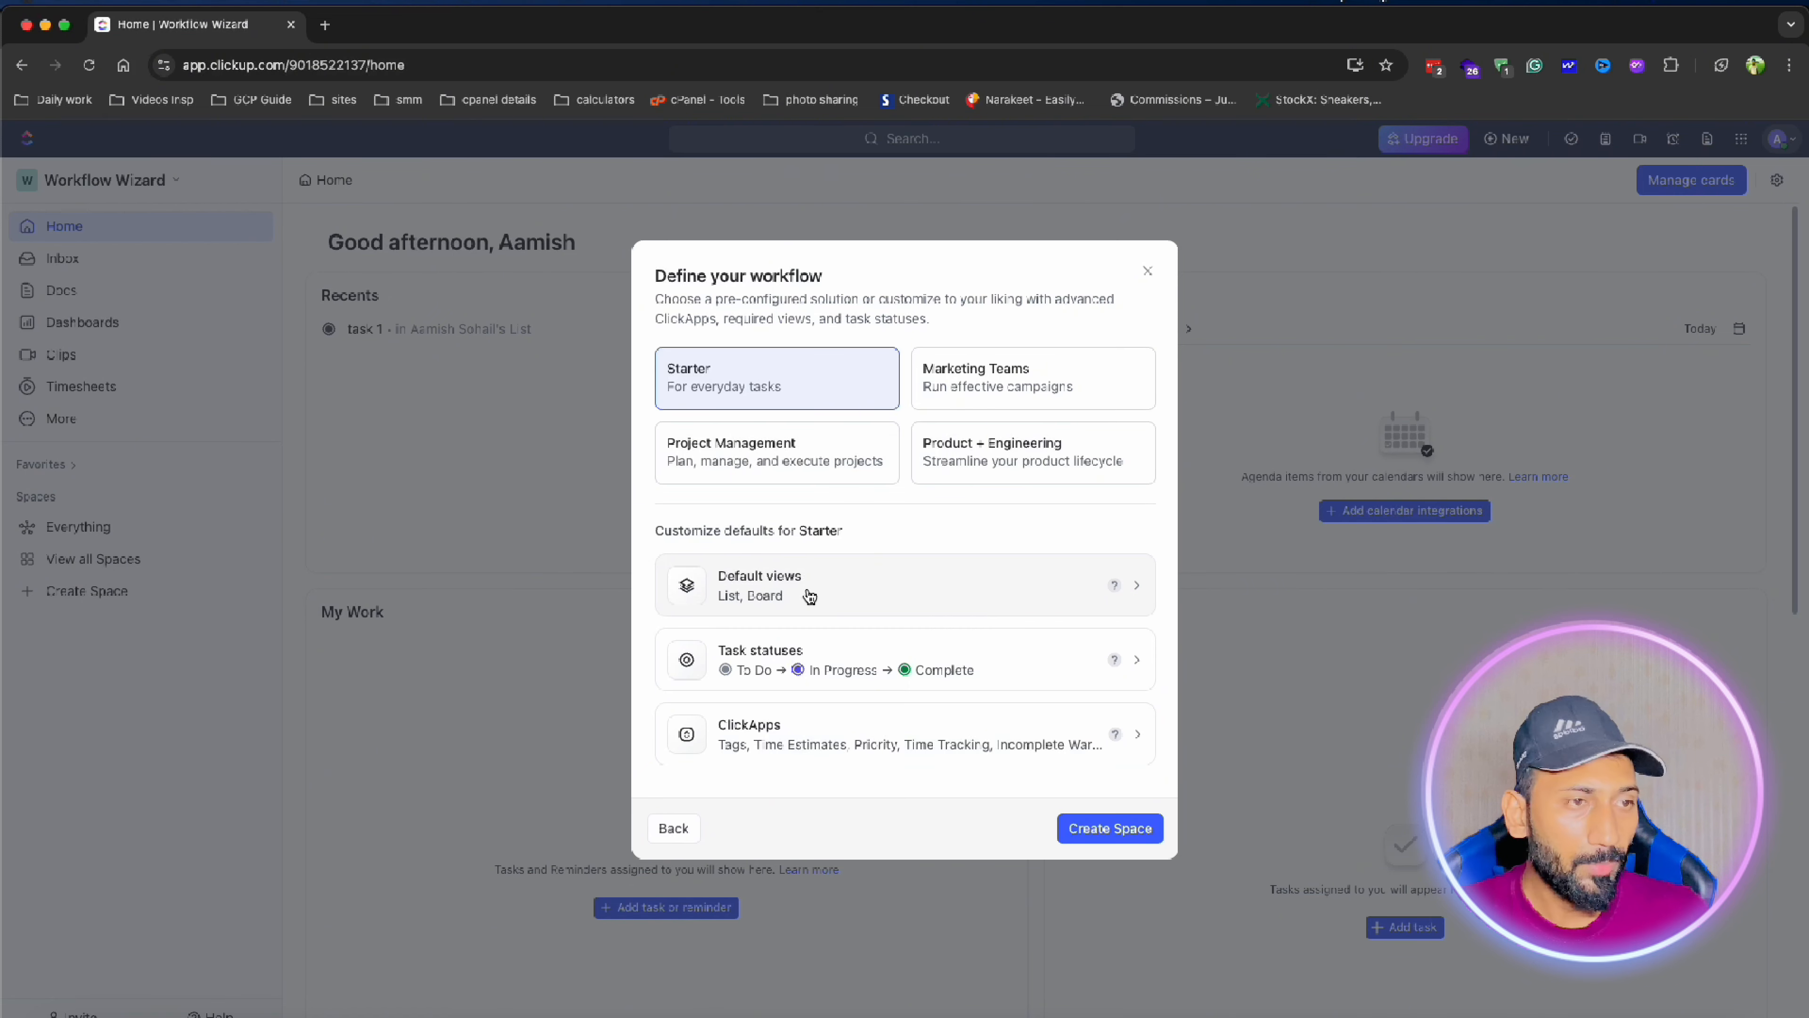
click(1139, 588)
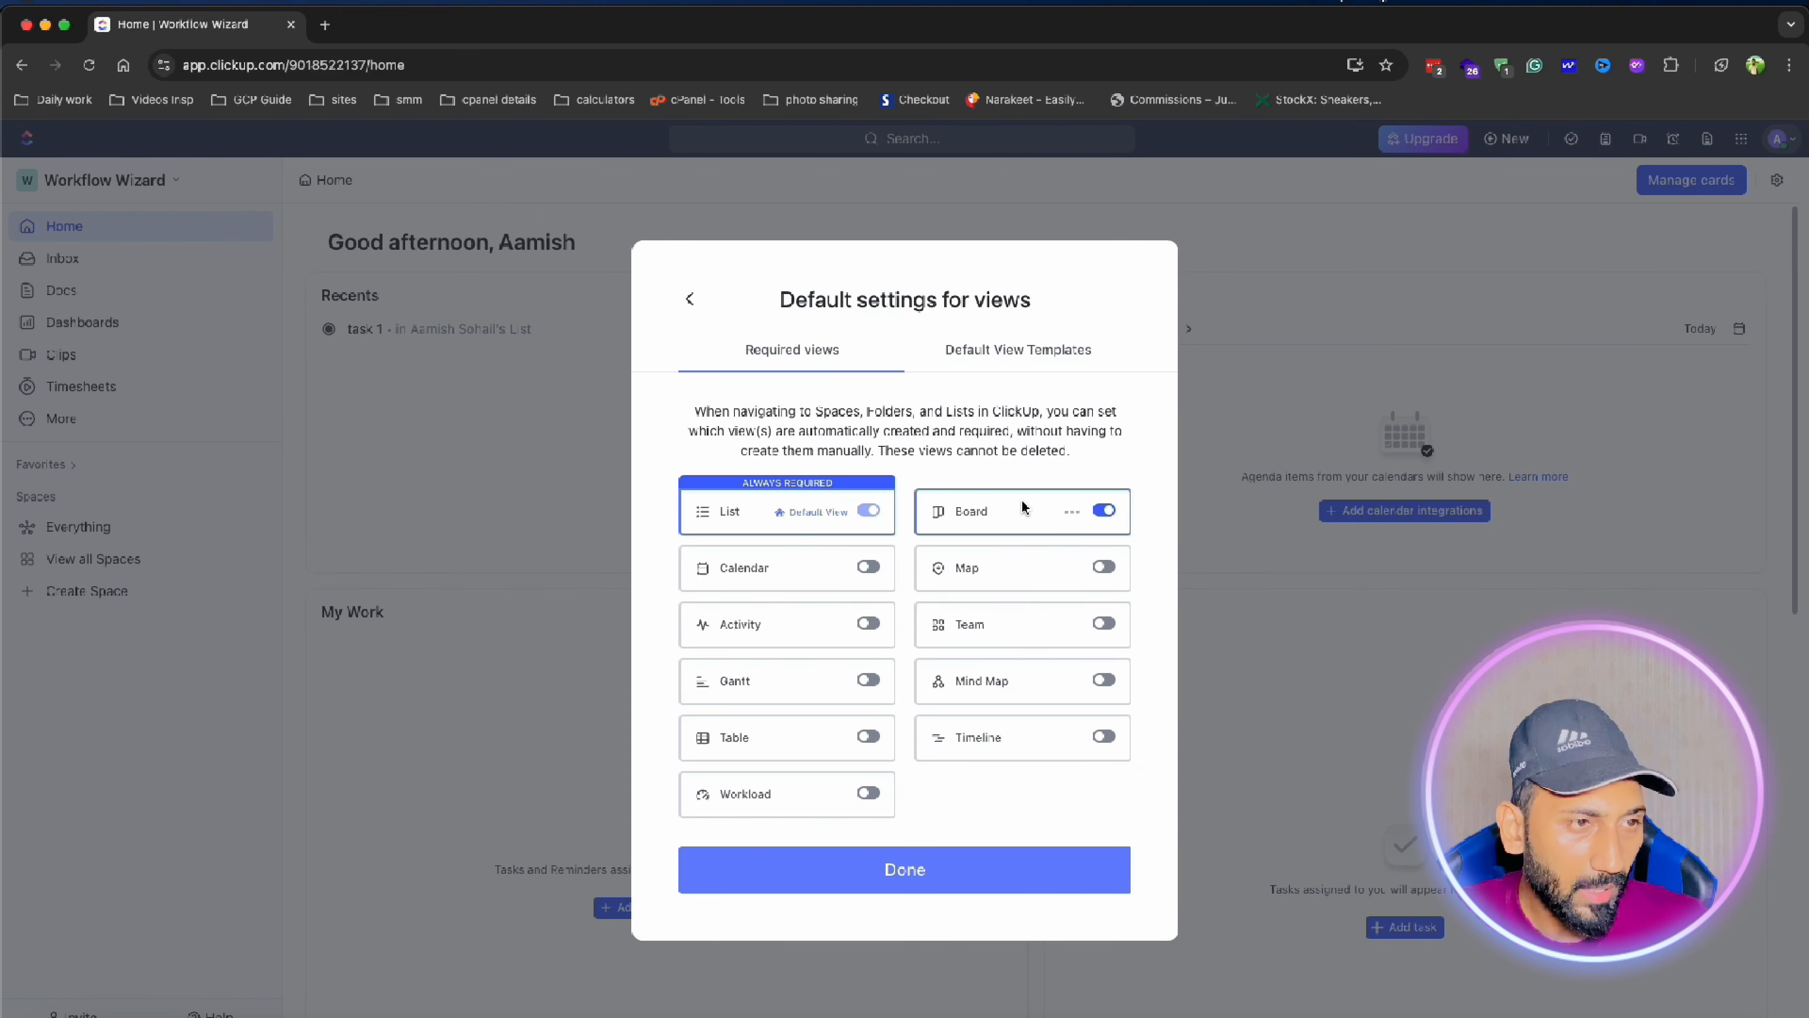
click(1104, 511)
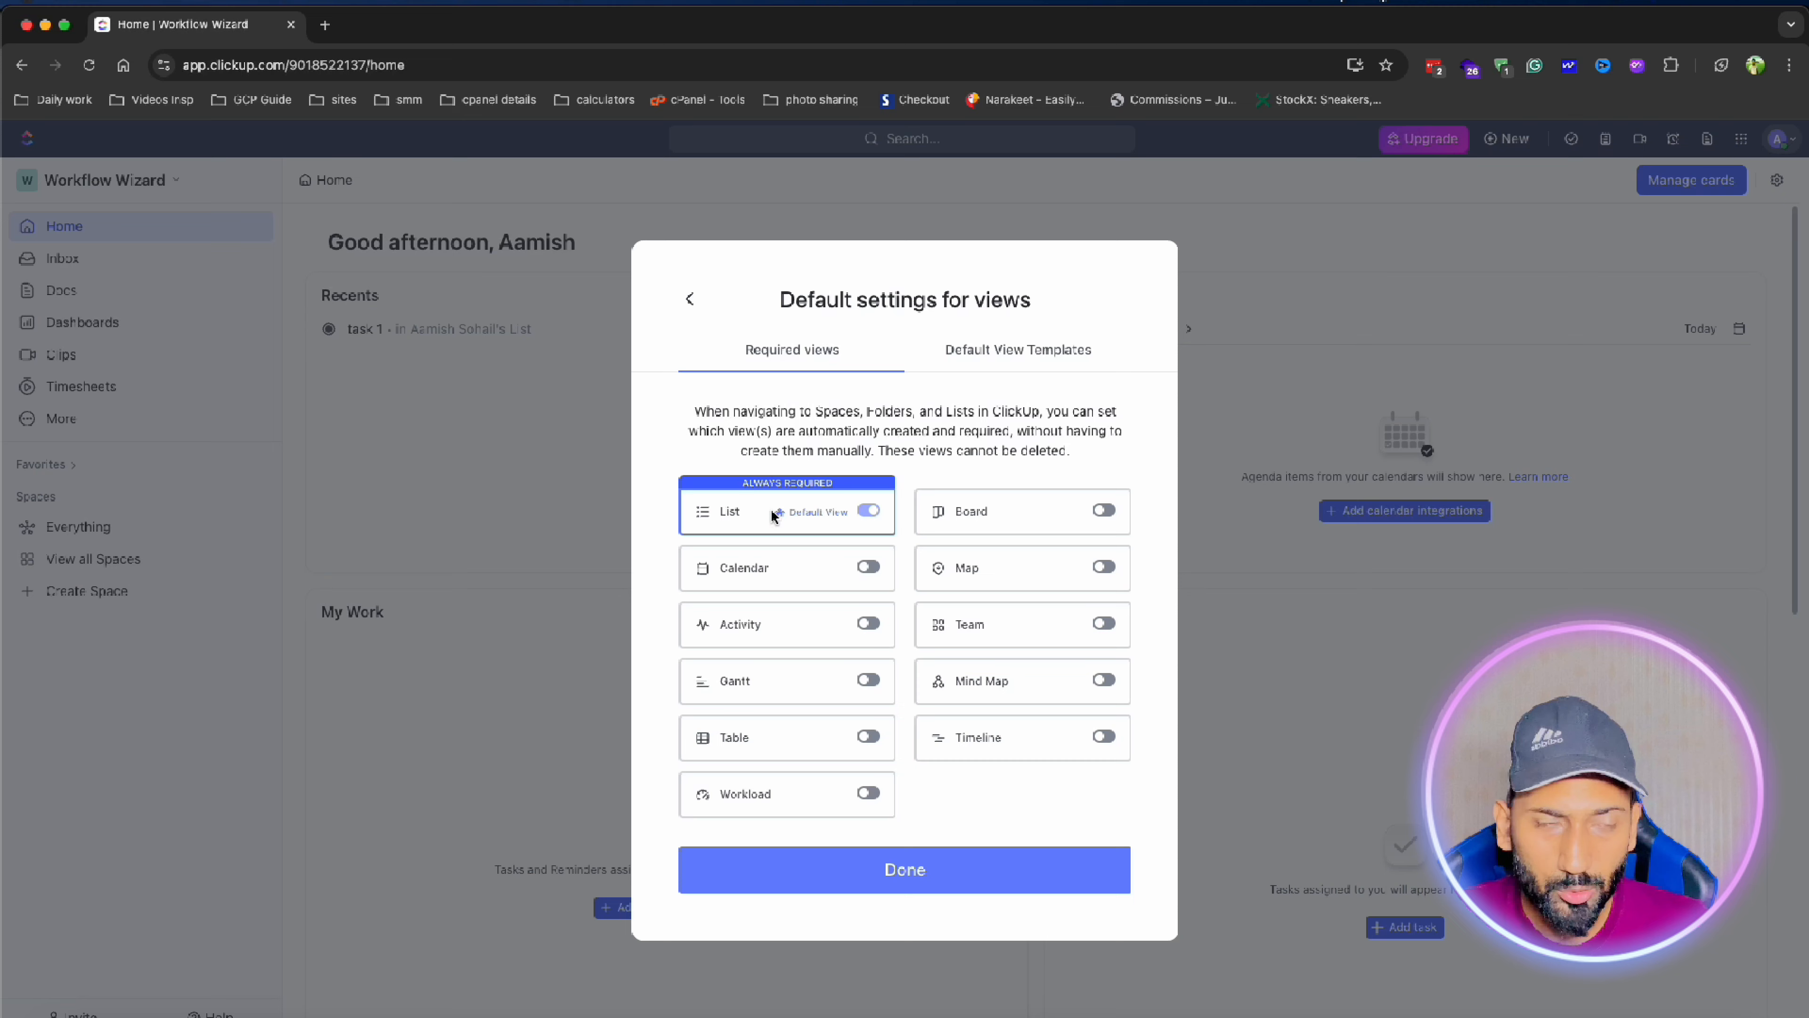
click(868, 569)
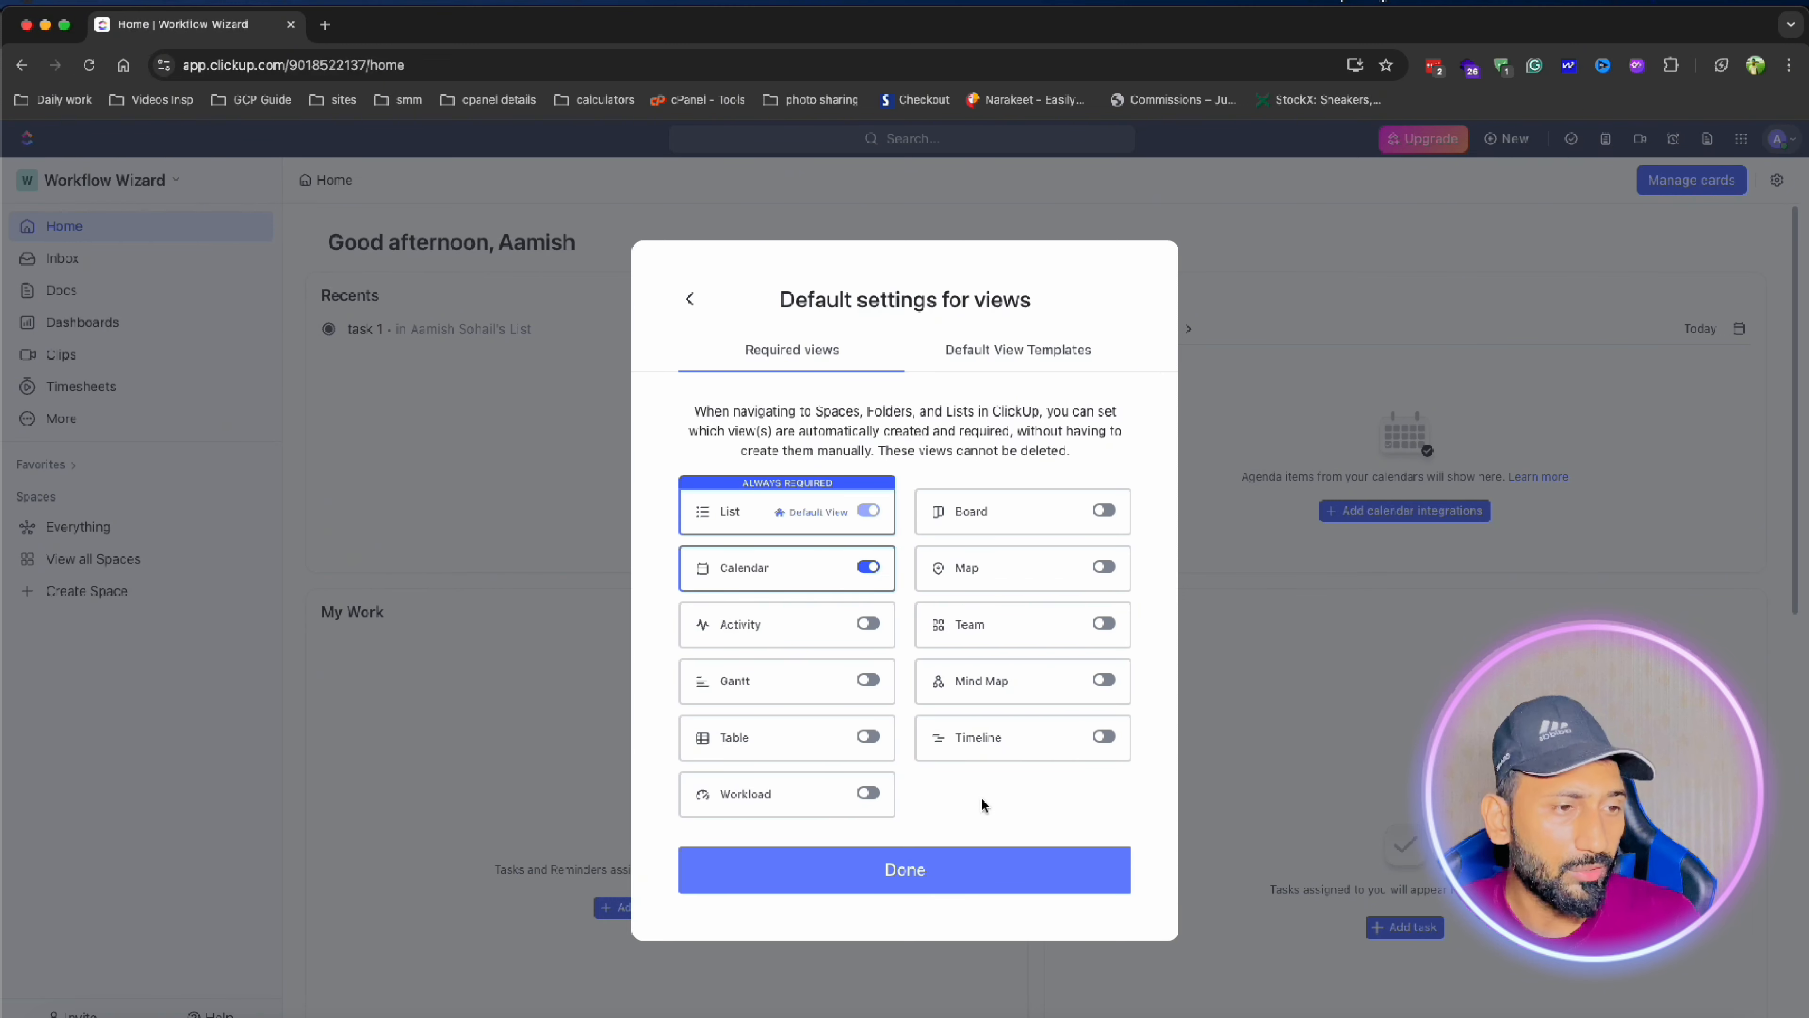
click(906, 871)
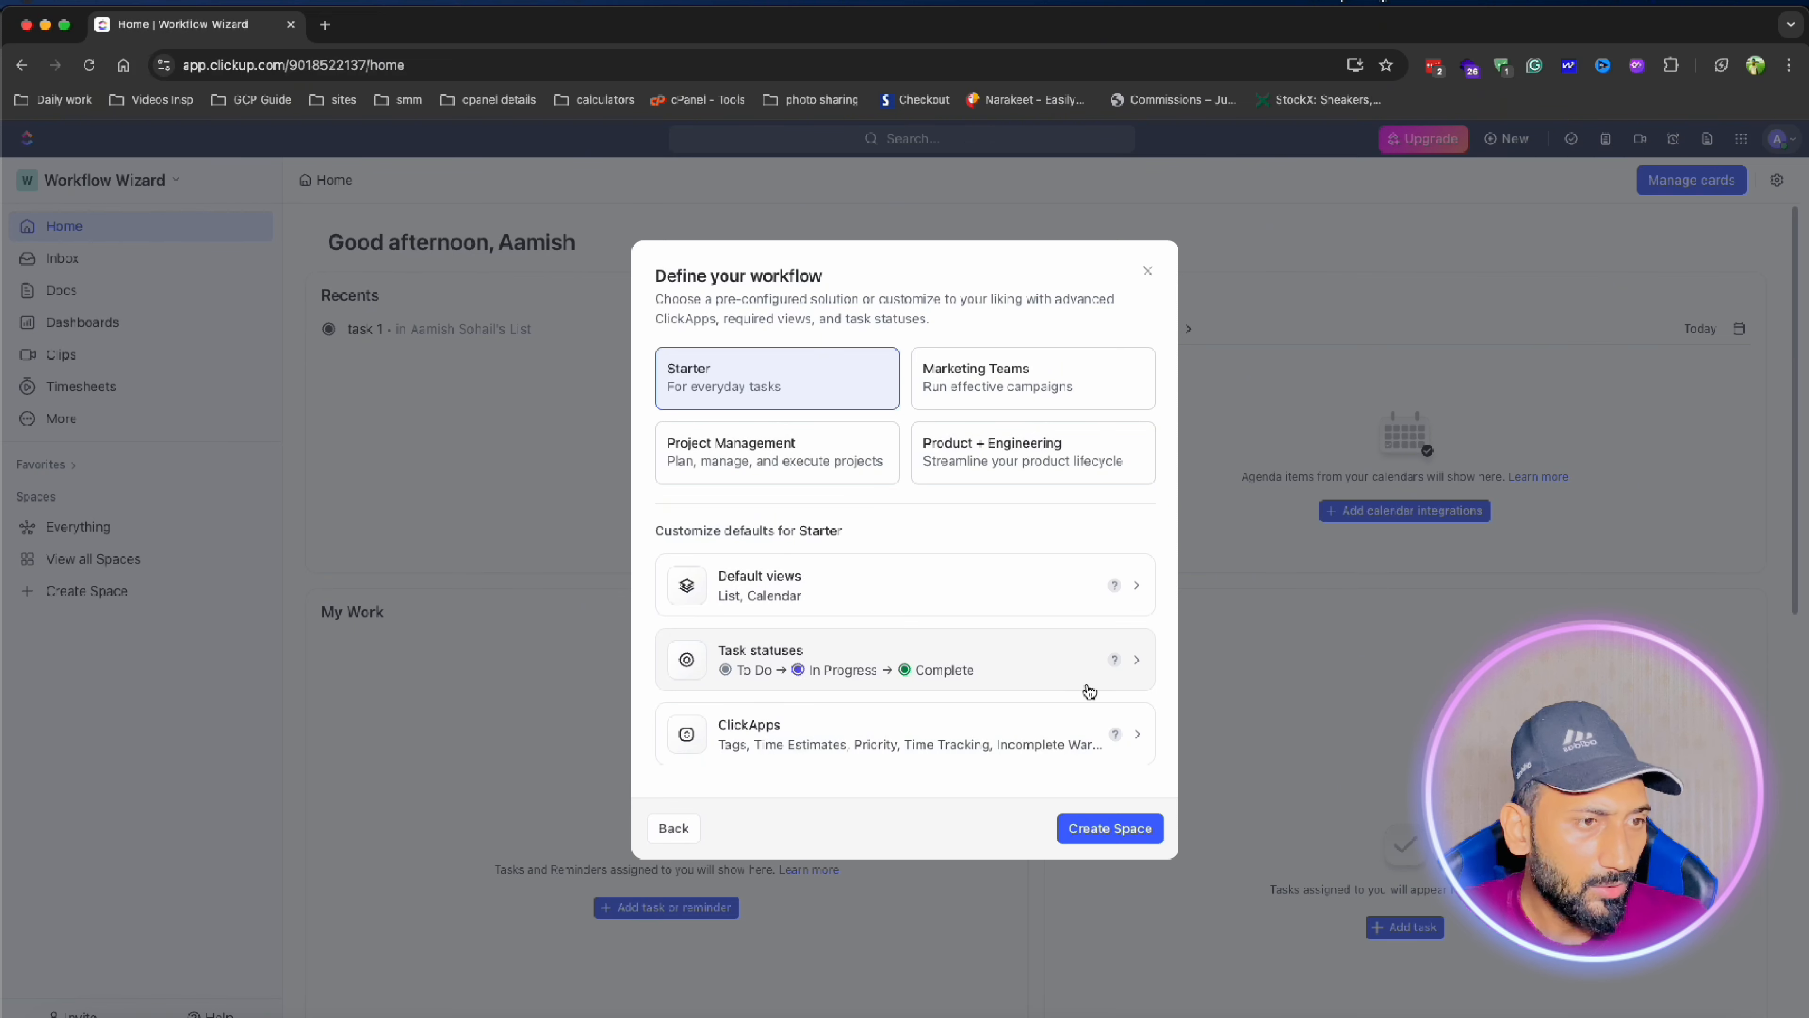
Open the space's task statuses for editing and set the TODO status colour to indigo.
click(1136, 657)
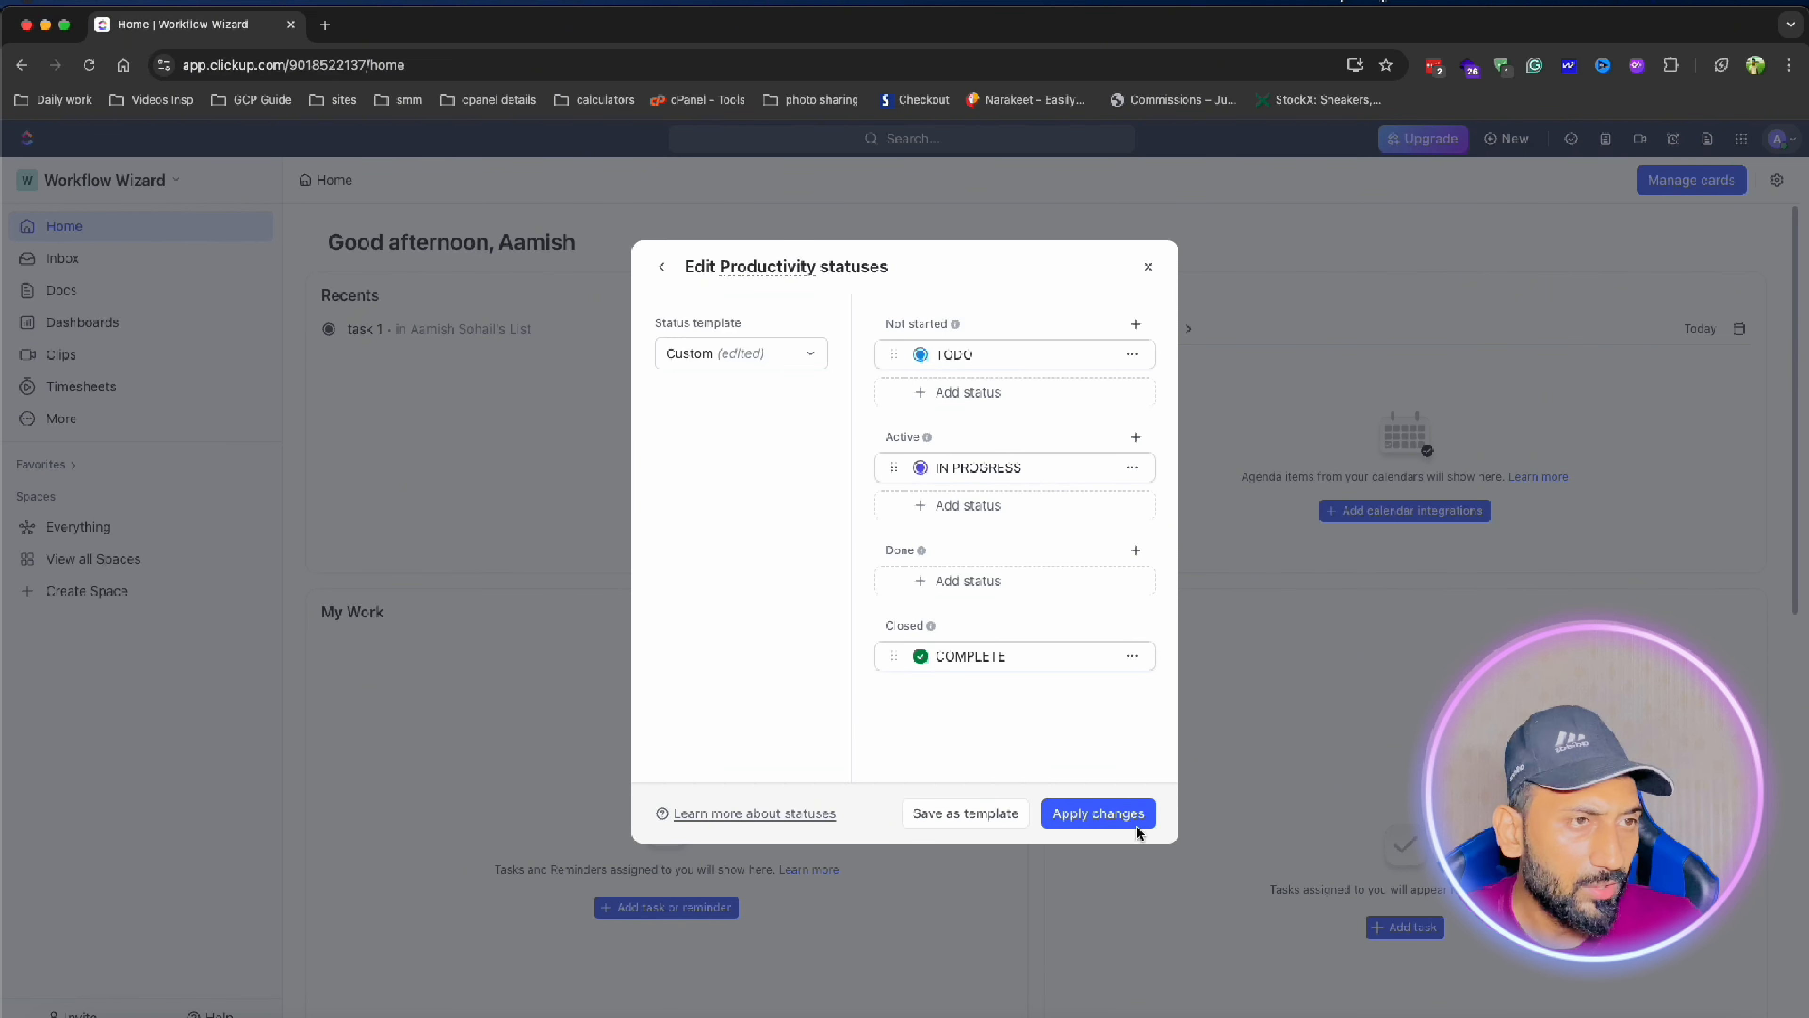
click(953, 354)
click(920, 354)
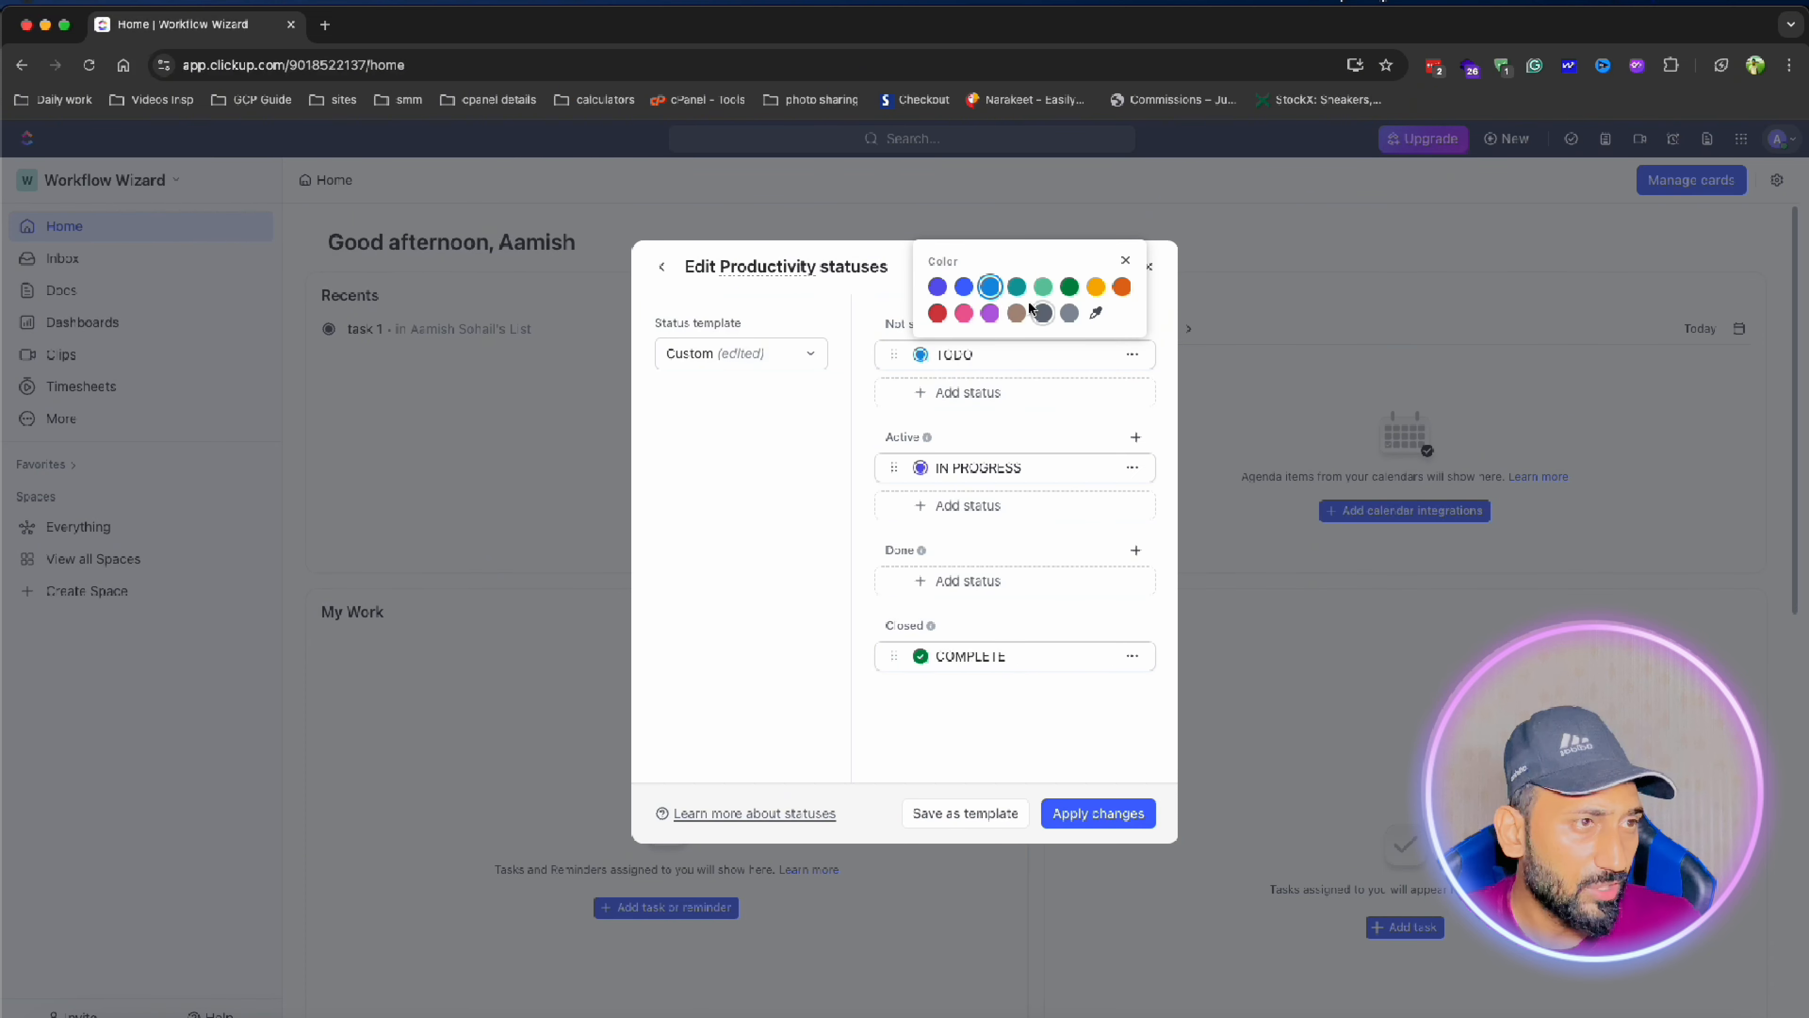
click(938, 286)
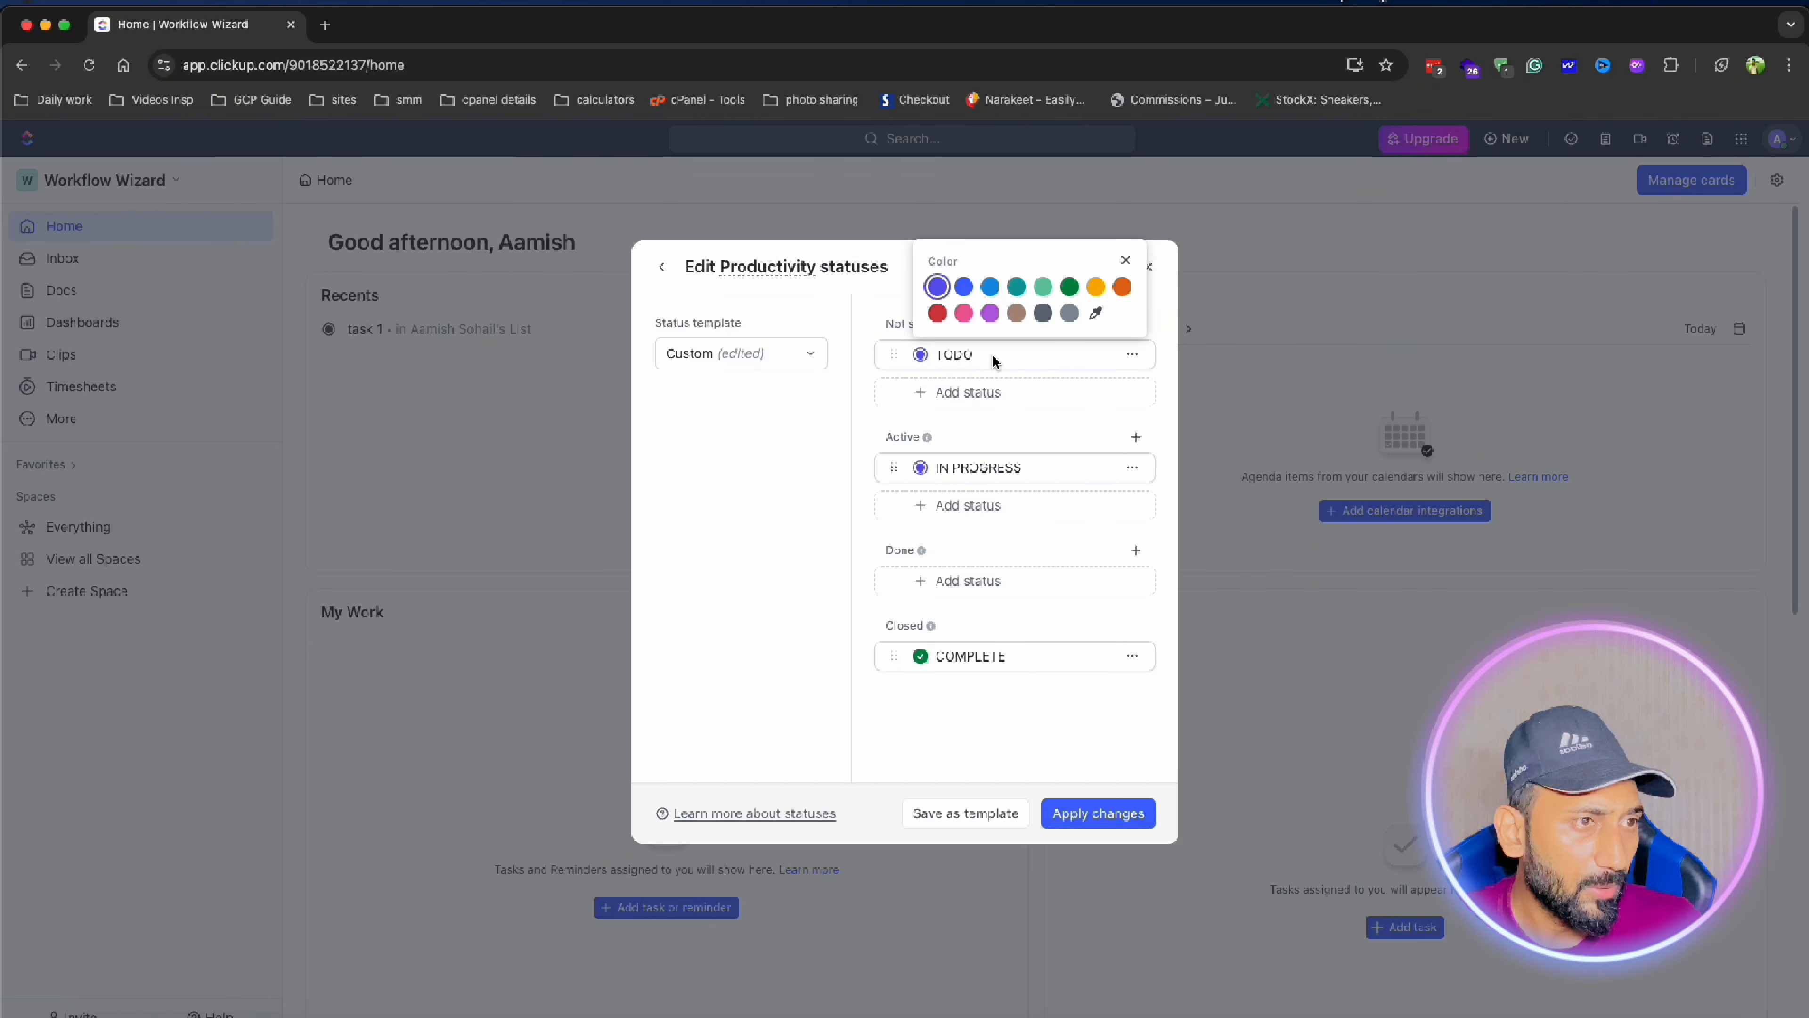
click(973, 440)
click(973, 469)
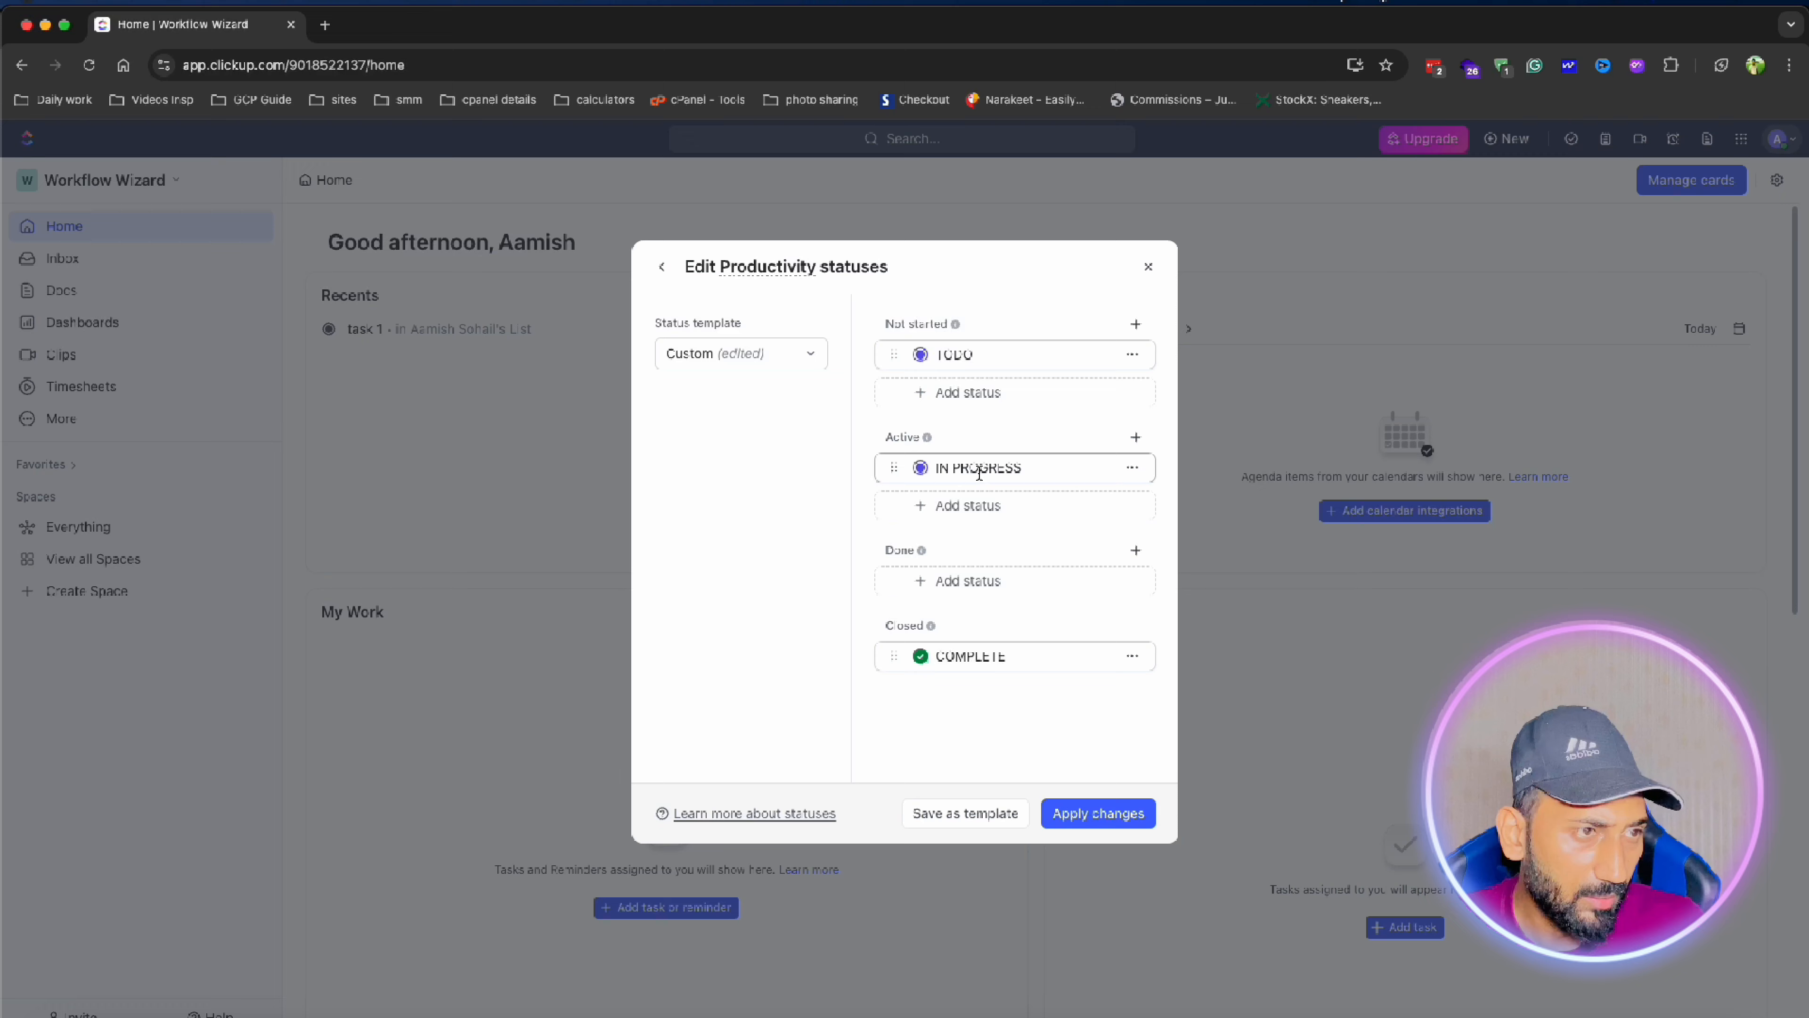
Enter a new active status named ASSIGNED and give it the yellow colour.
click(955, 506)
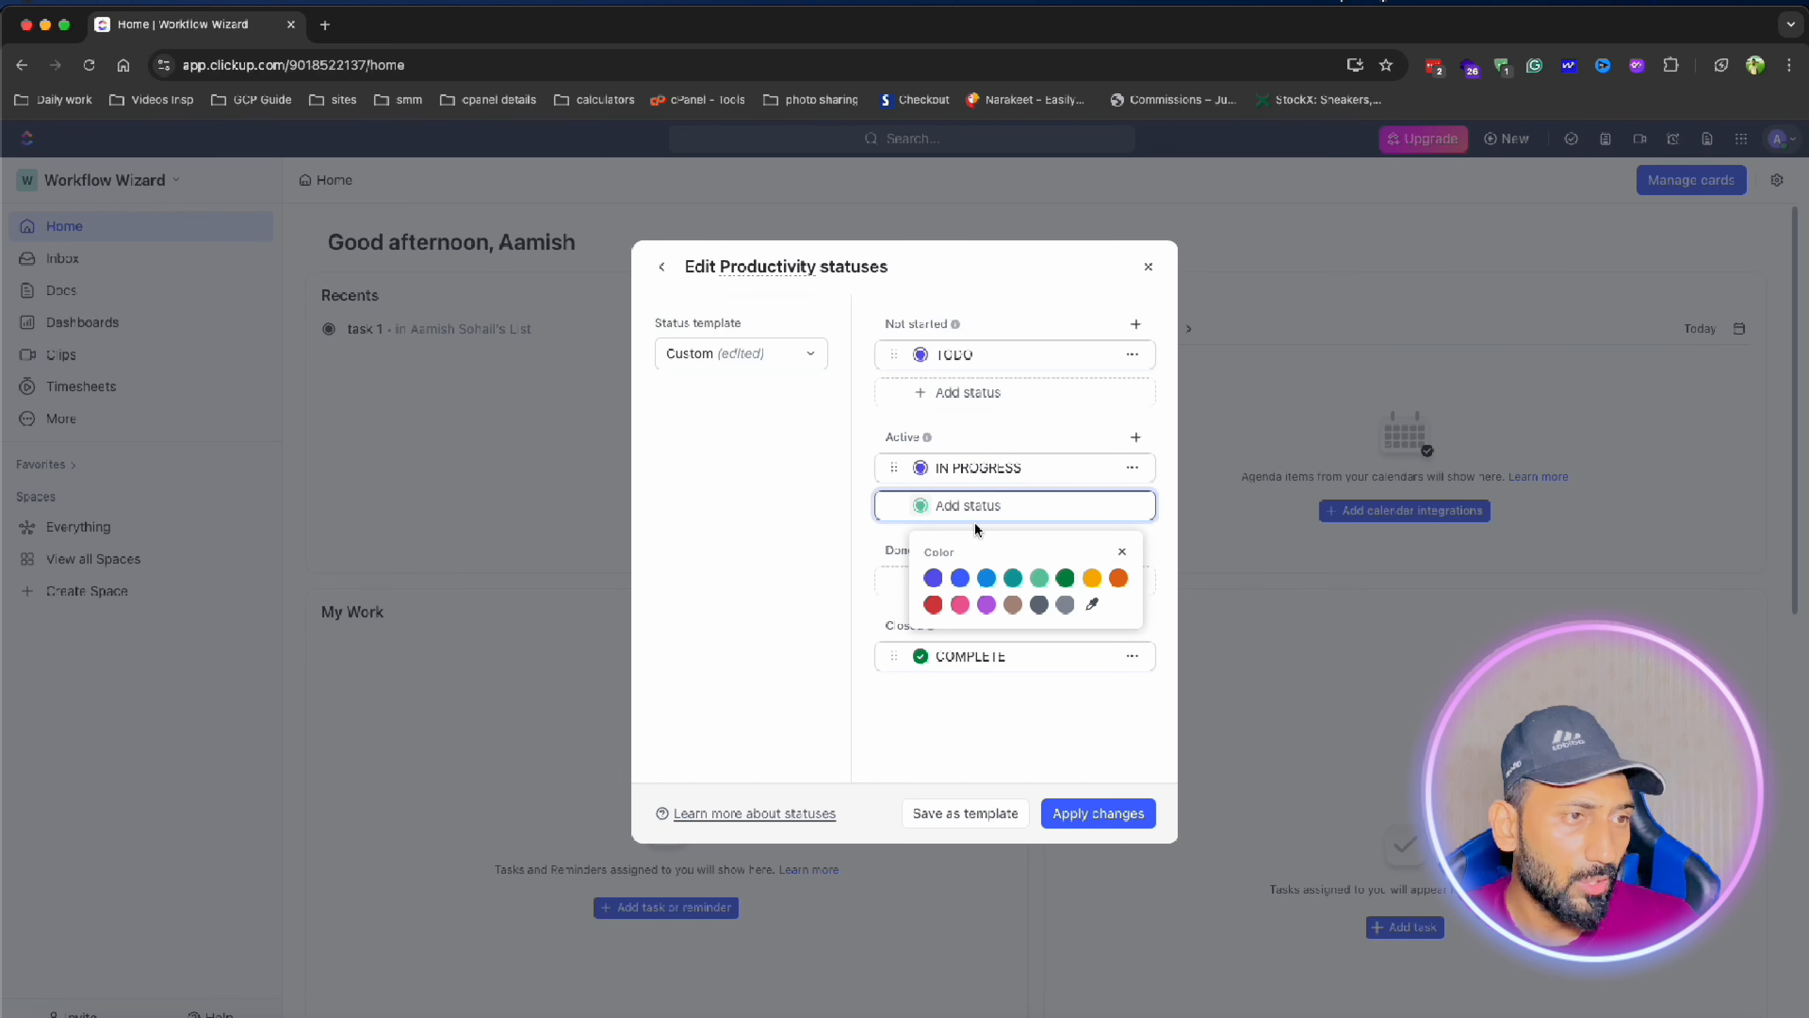
text(ASSIGNED)
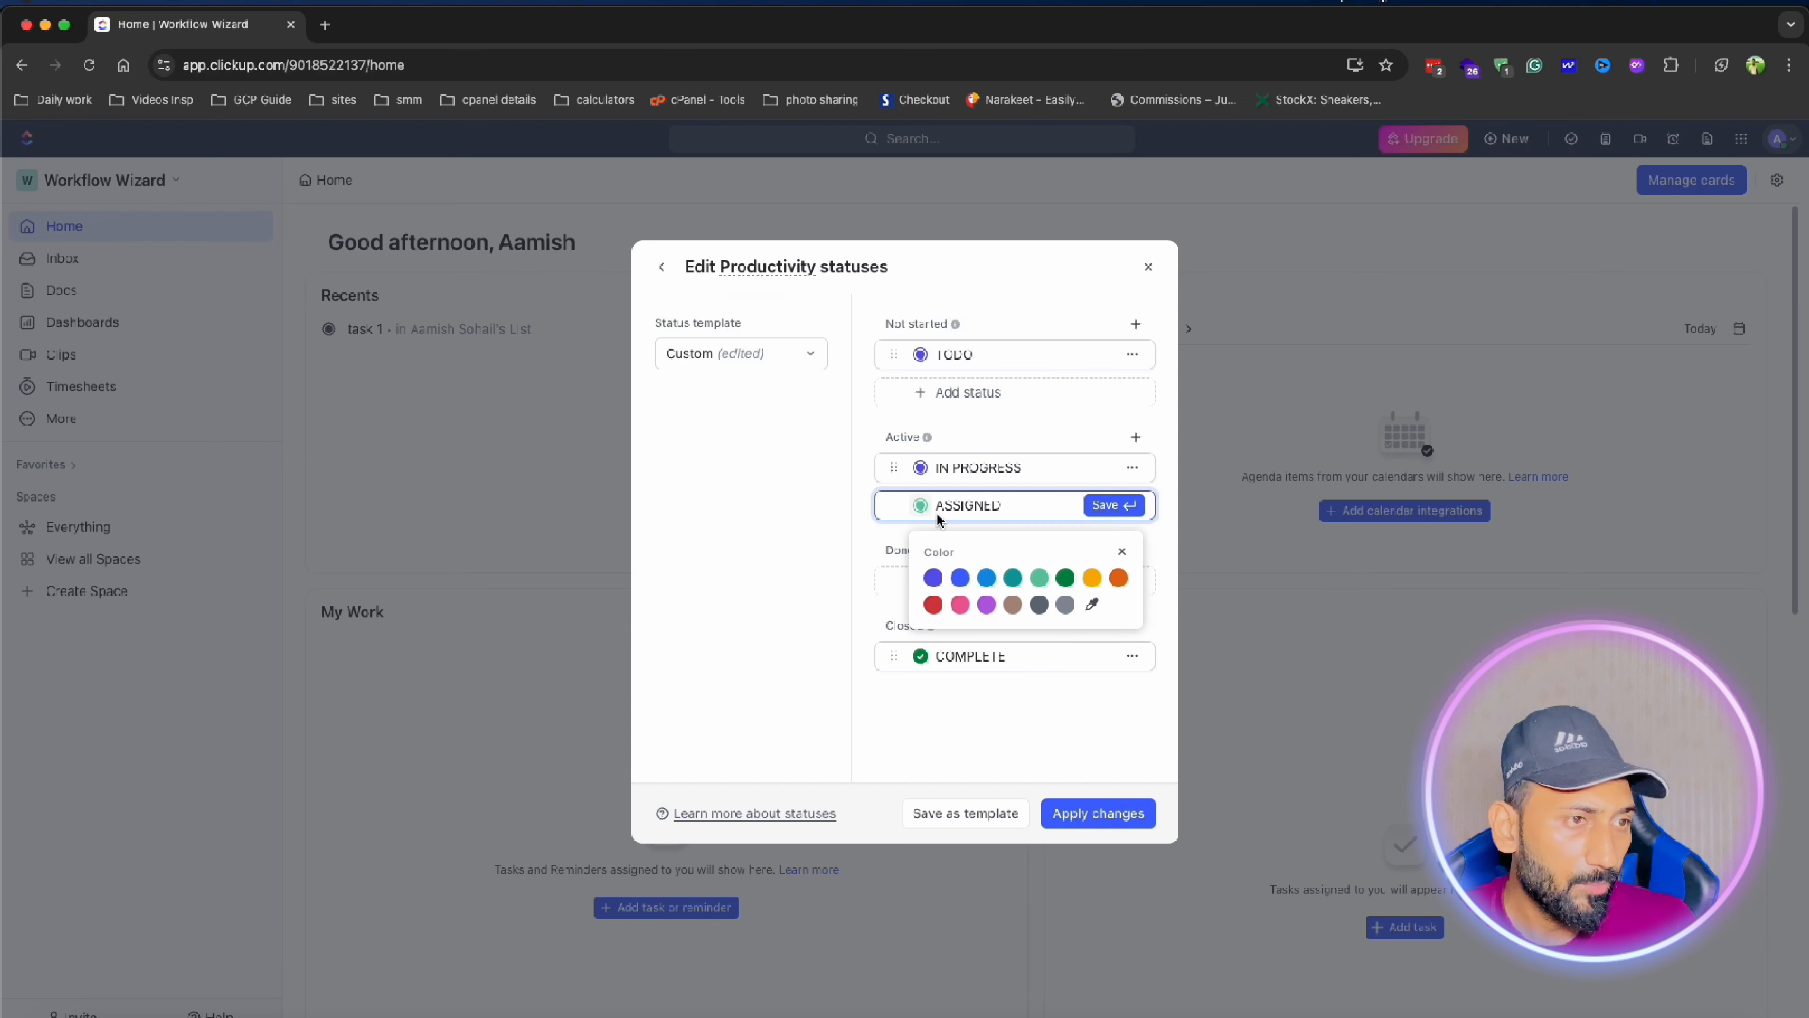
click(921, 505)
click(921, 505)
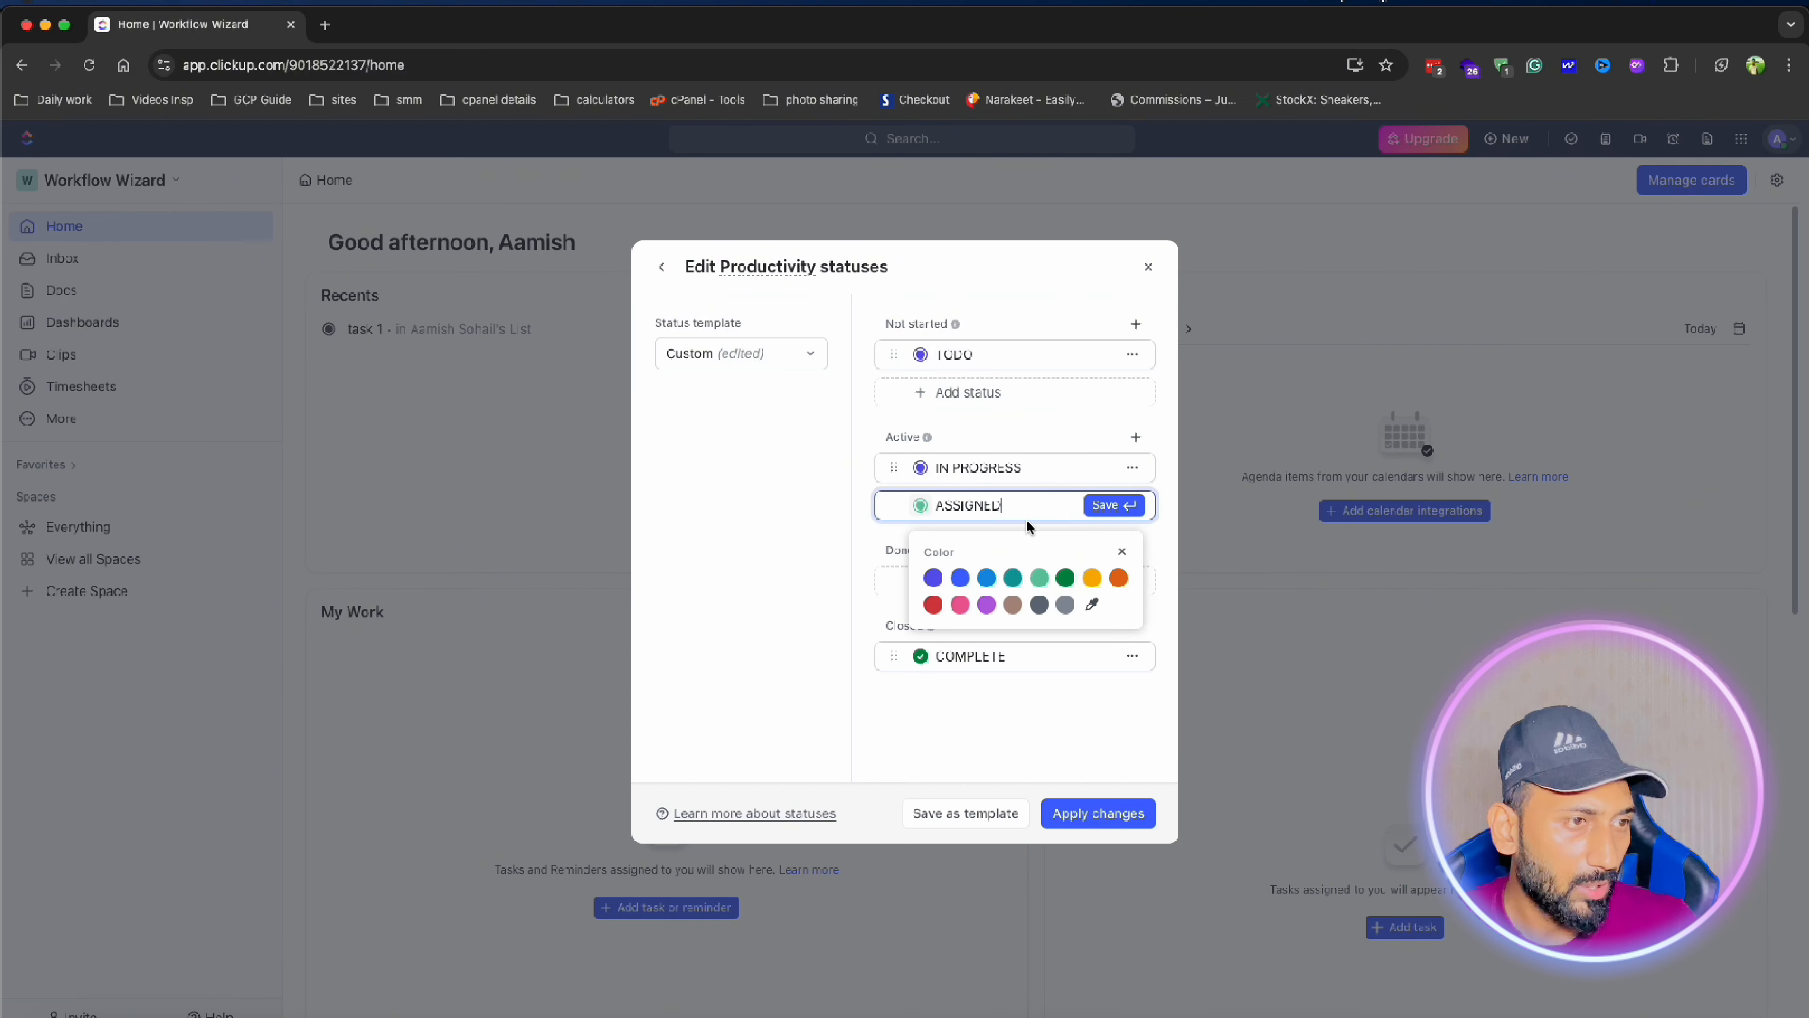
click(1093, 577)
click(849, 550)
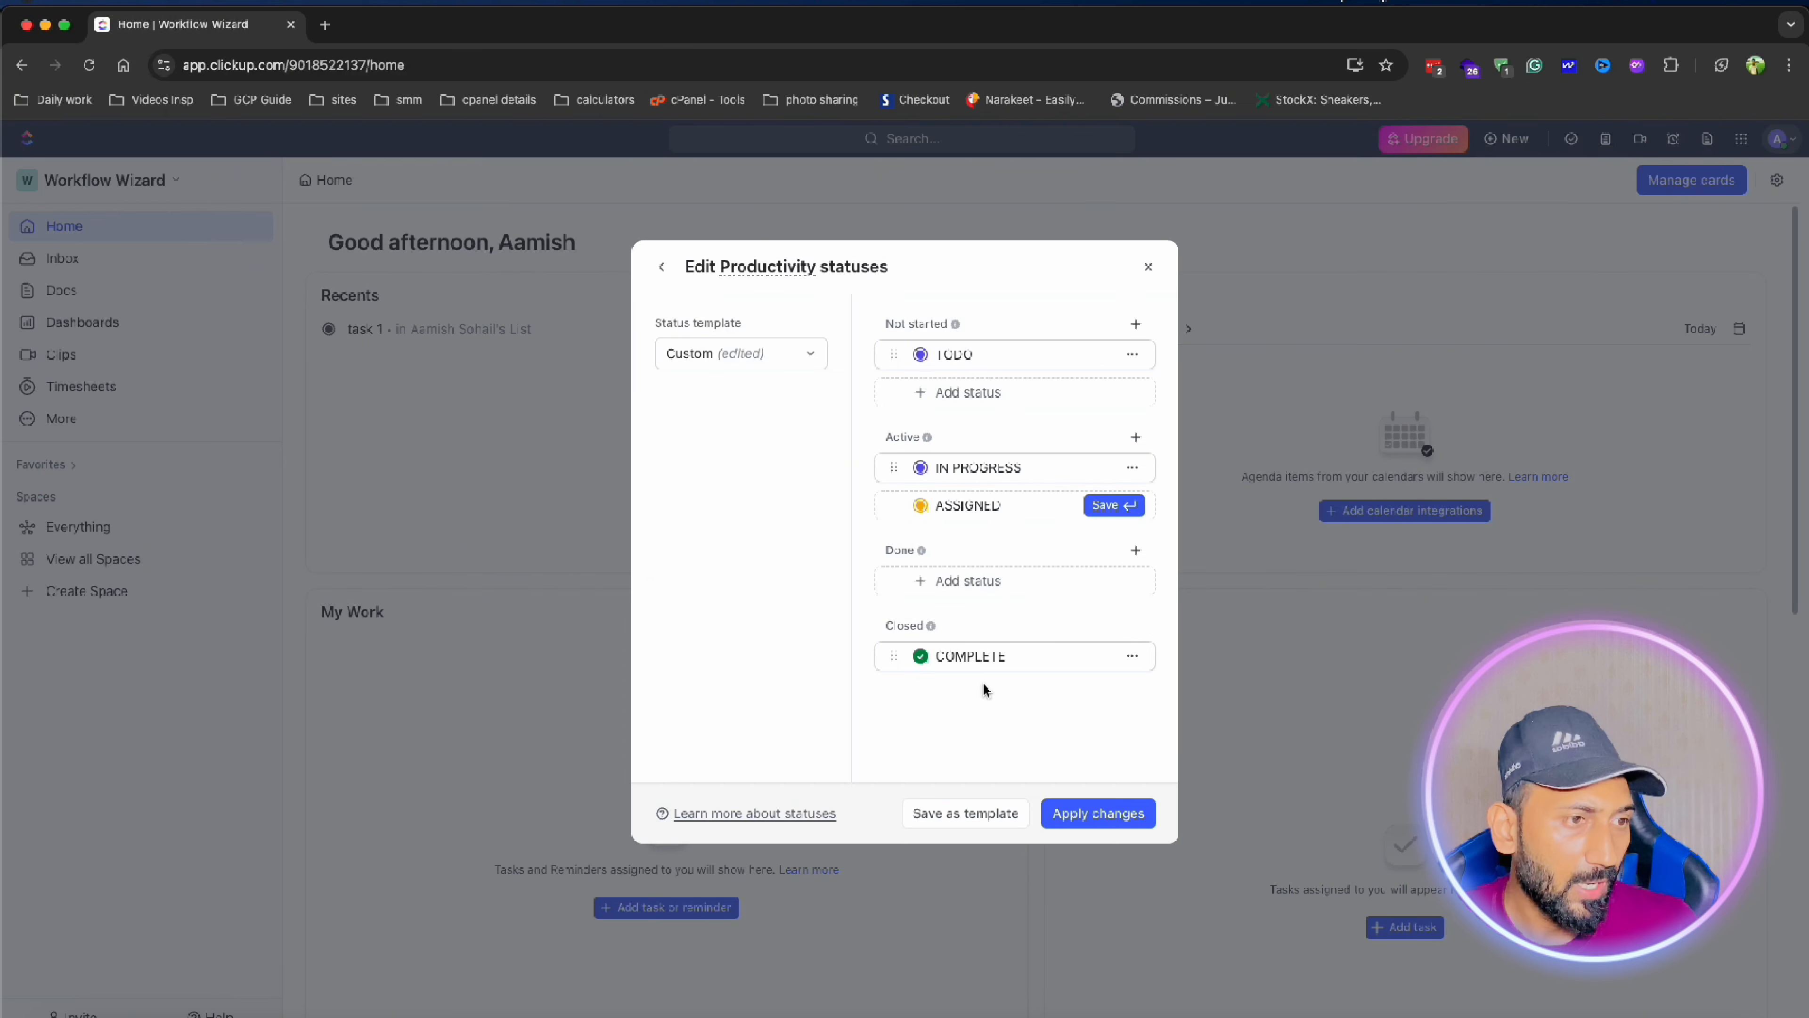
Rename the closed status COMPLETE as FINISHED.
double_click(964, 655)
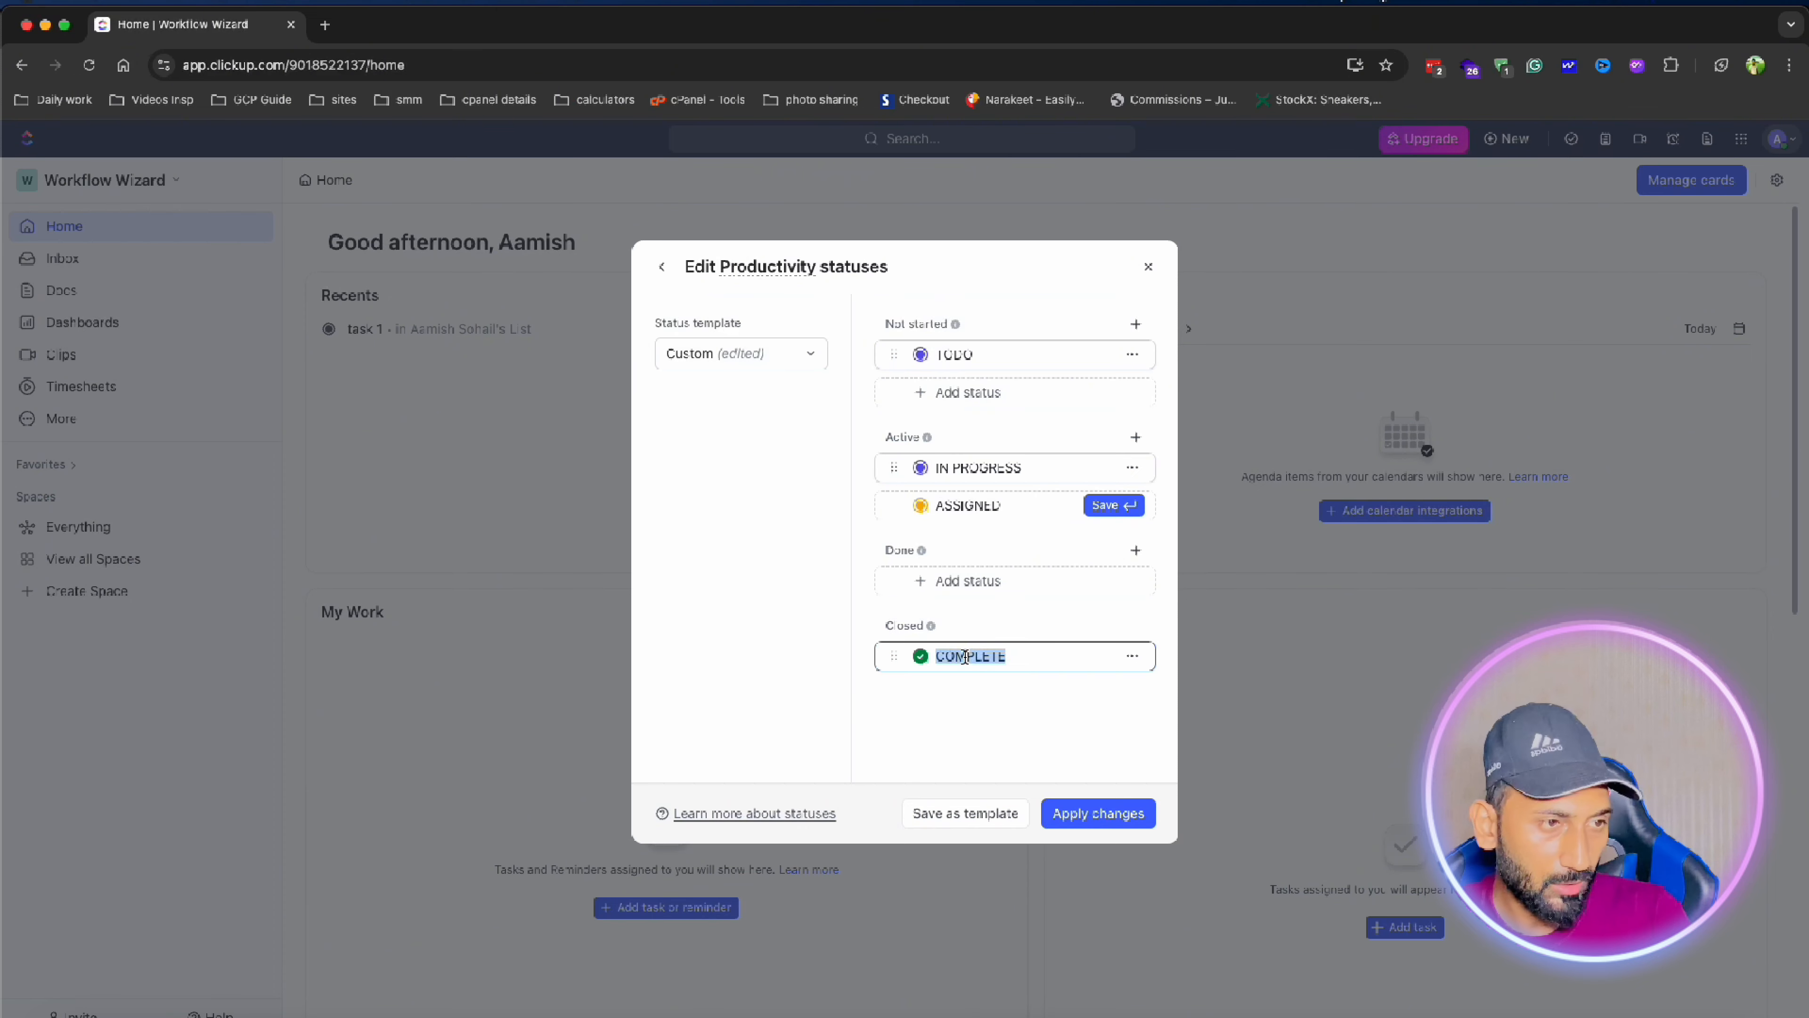
text(CLOSED)
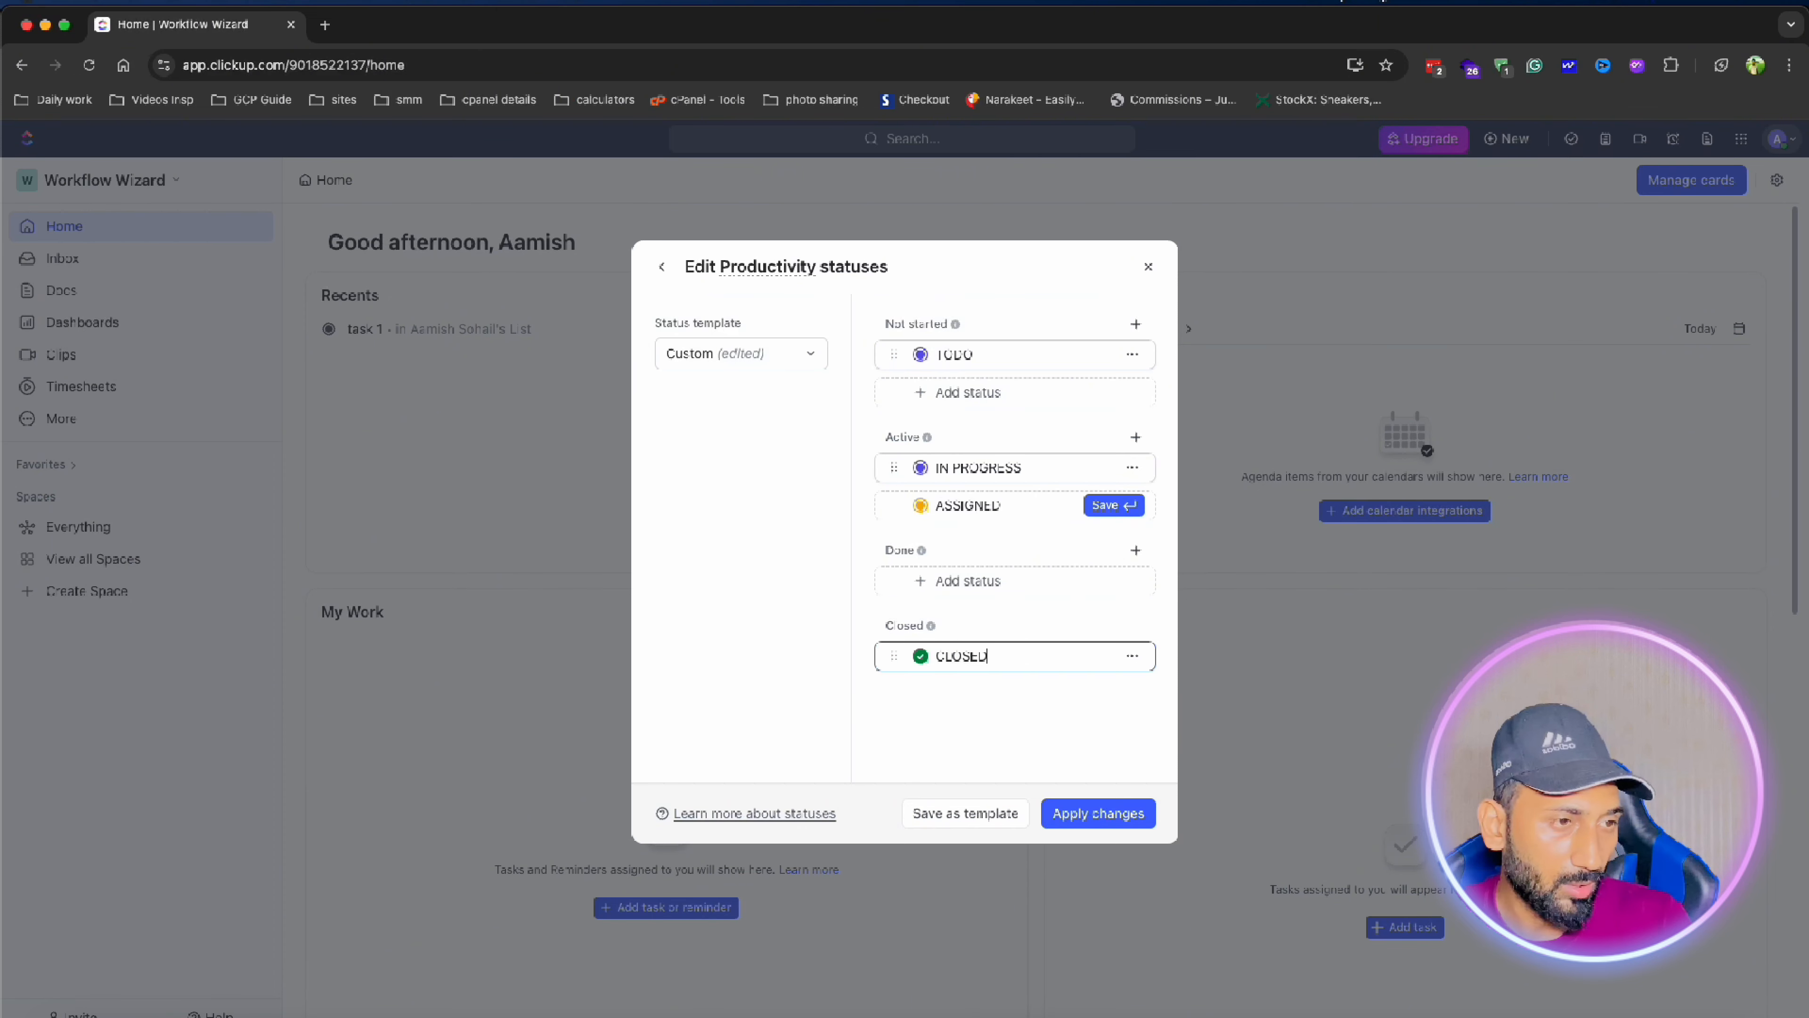
key(BackSpace)
key(BackSpace)
key(BackSpace)
key(BackSpace)
key(BackSpace)
key(BackSpace)
text(FINI)
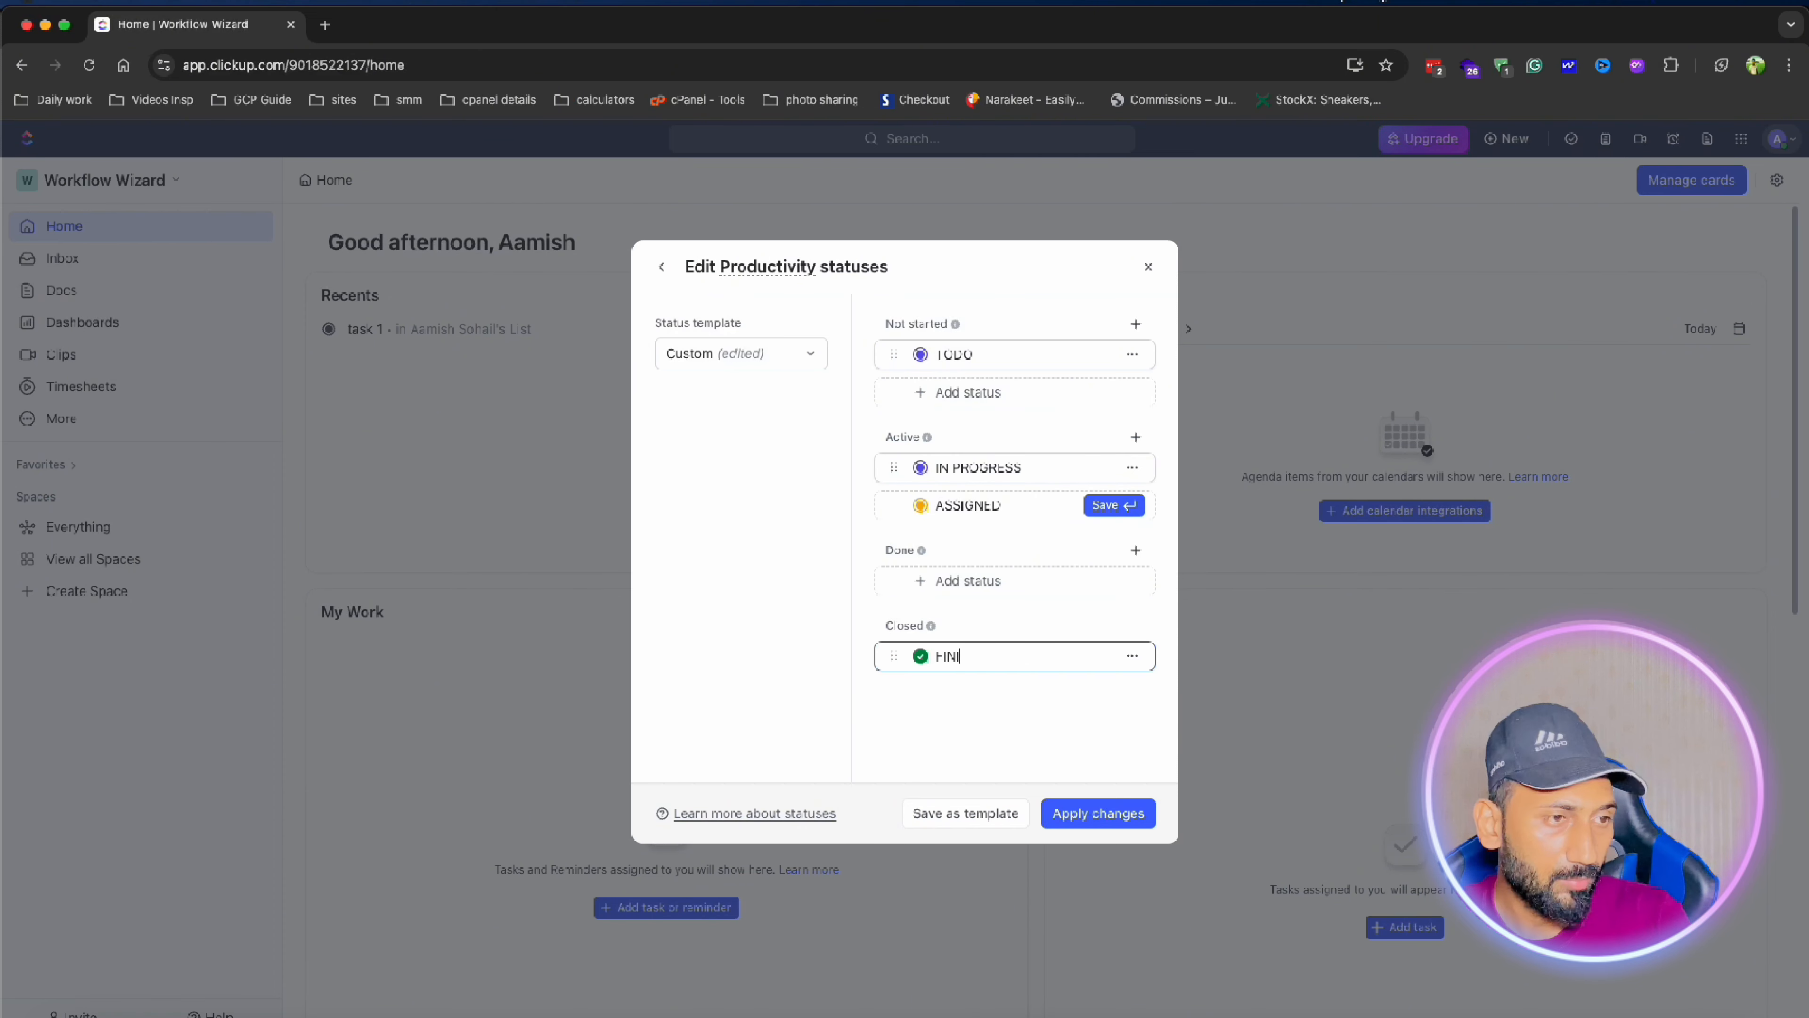
text(SHED)
click(1031, 721)
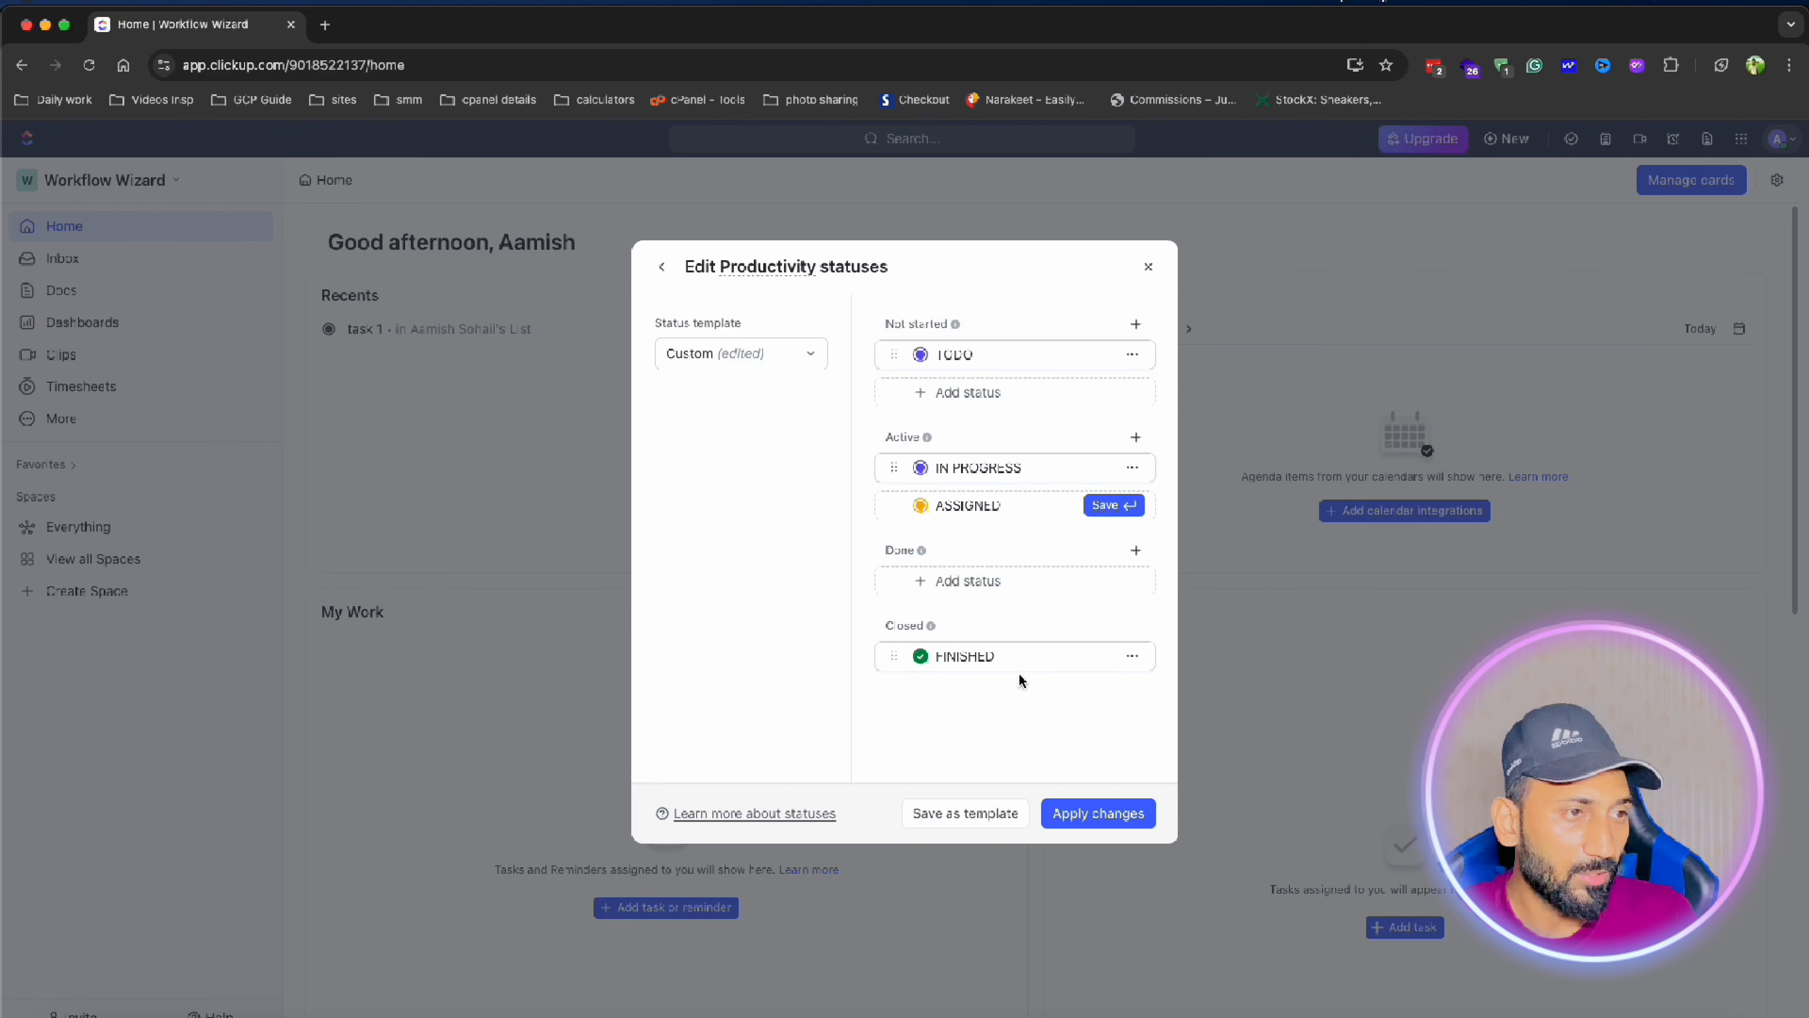
Save the ASSIGNED status and apply the changes to the Productivity statuses.
click(1105, 505)
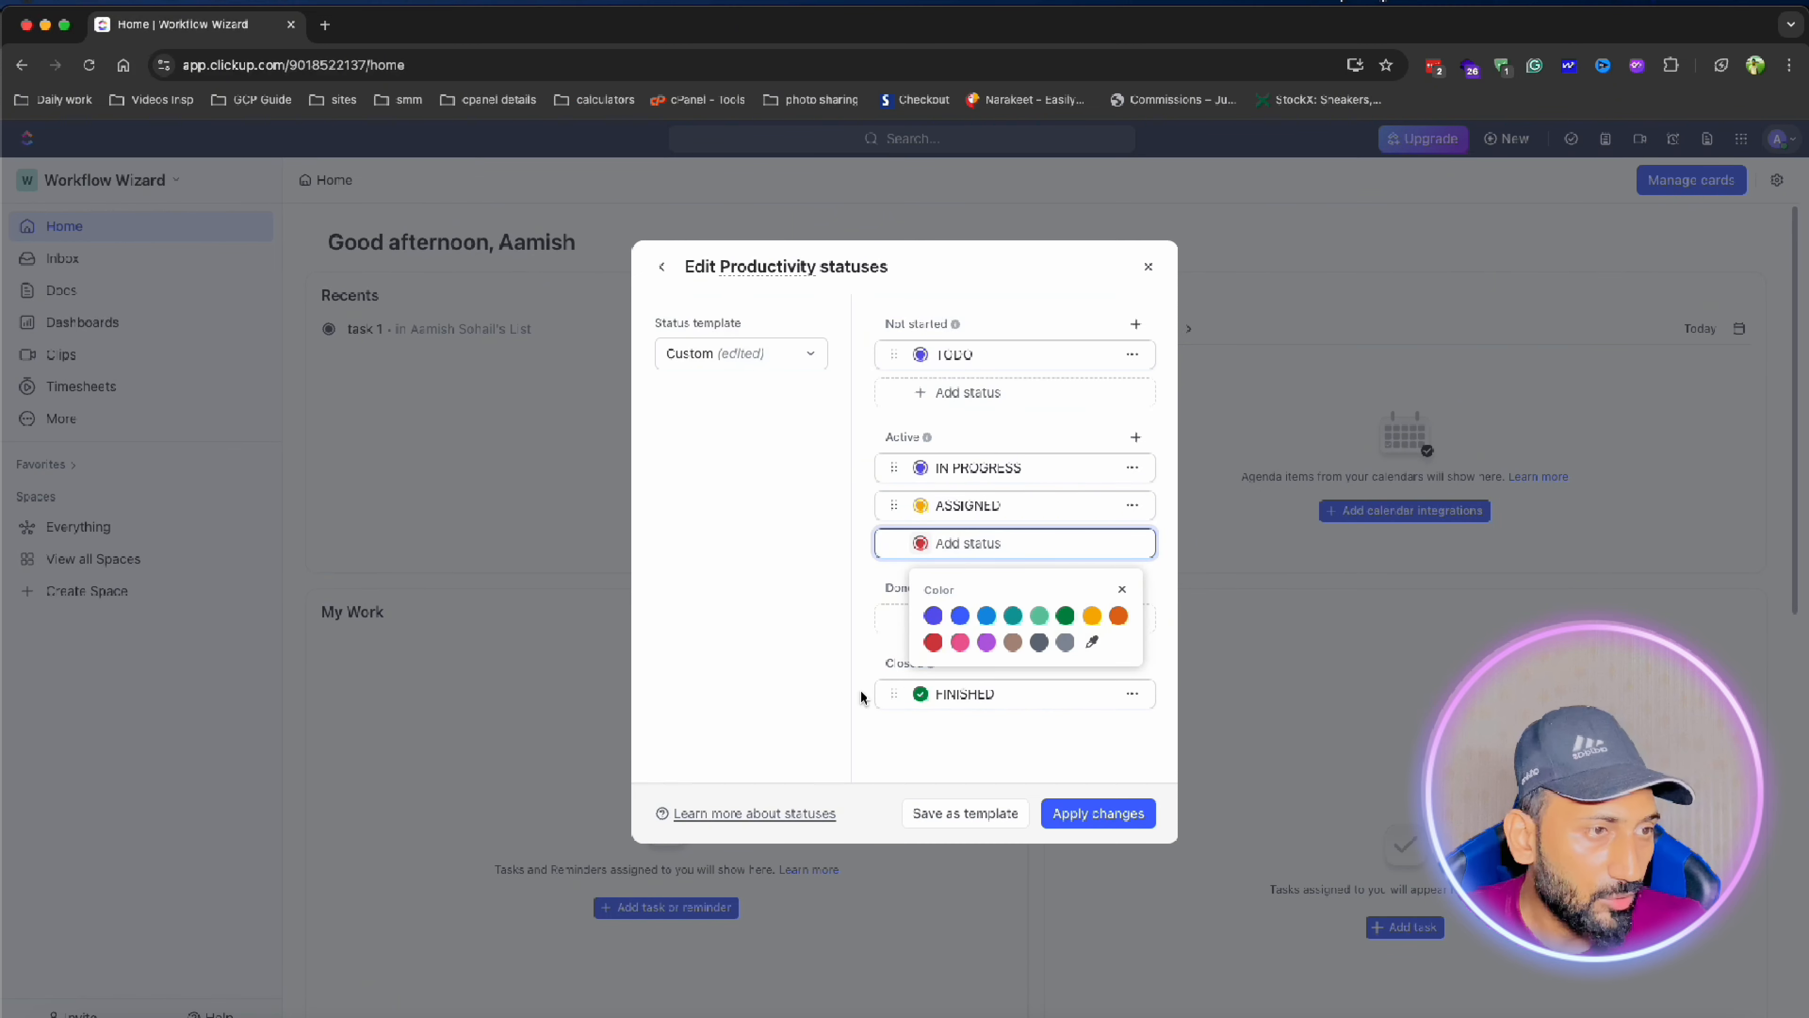
click(942, 775)
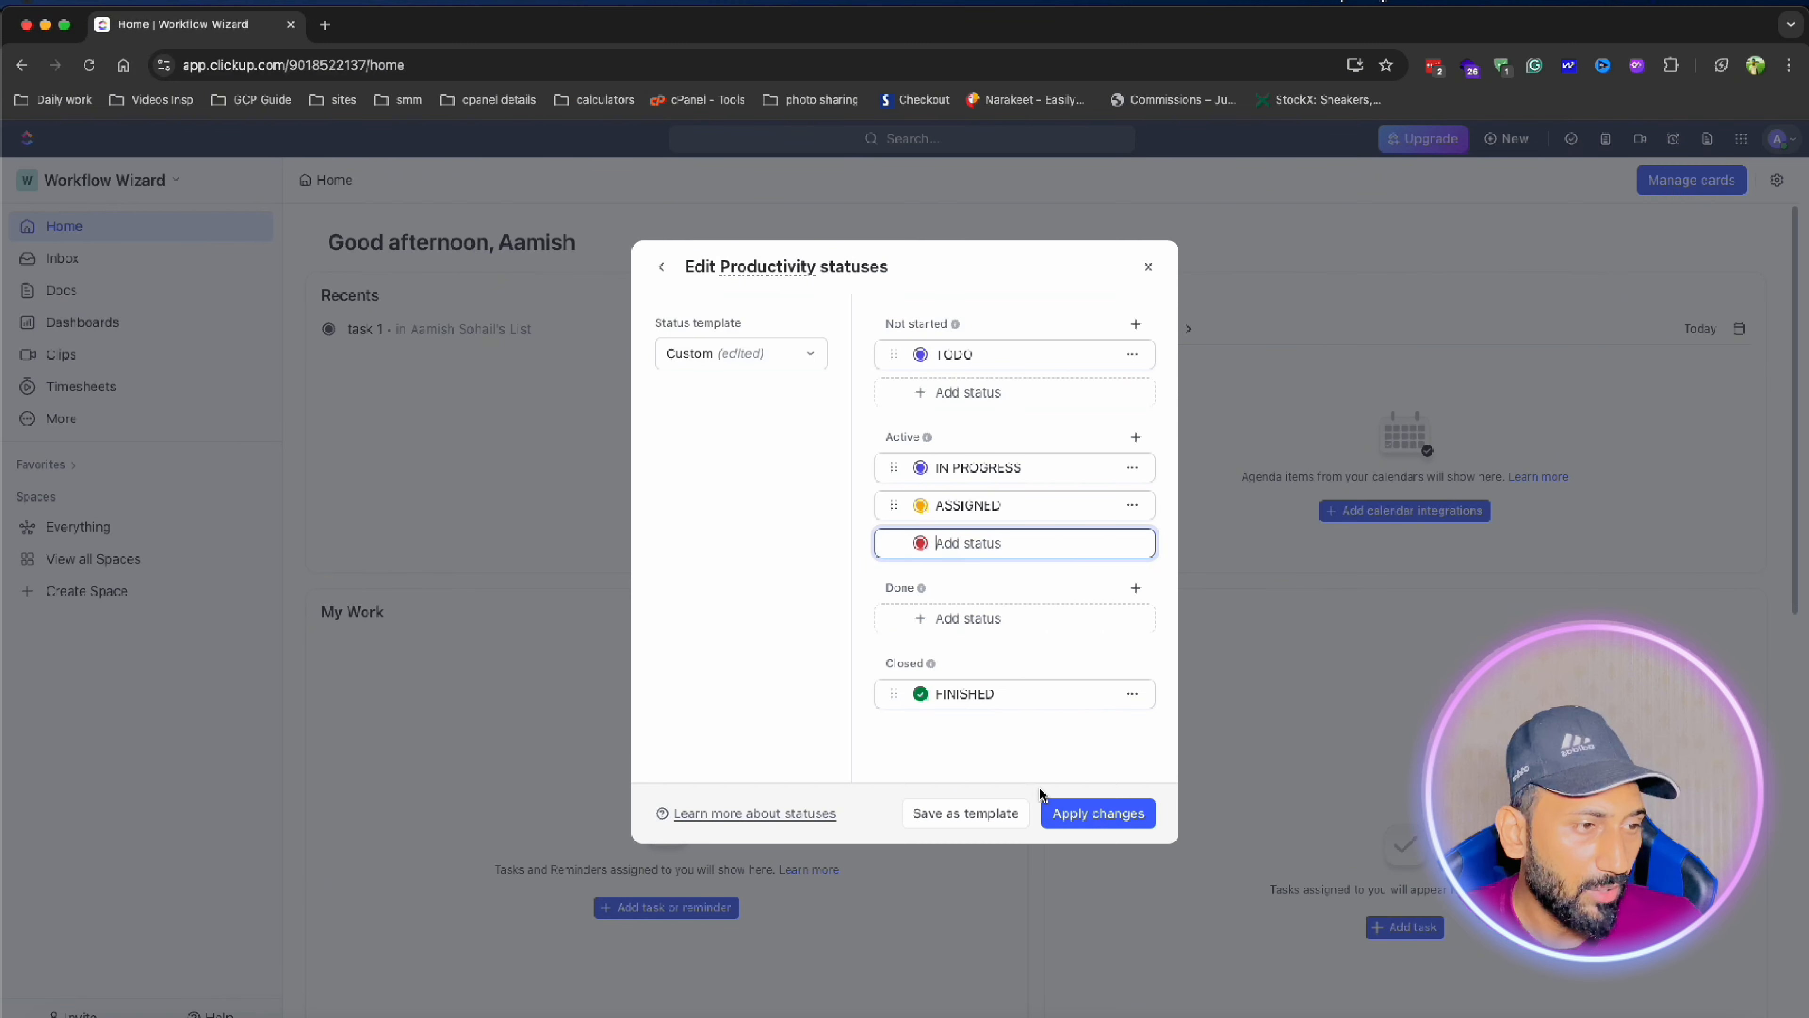
click(1088, 814)
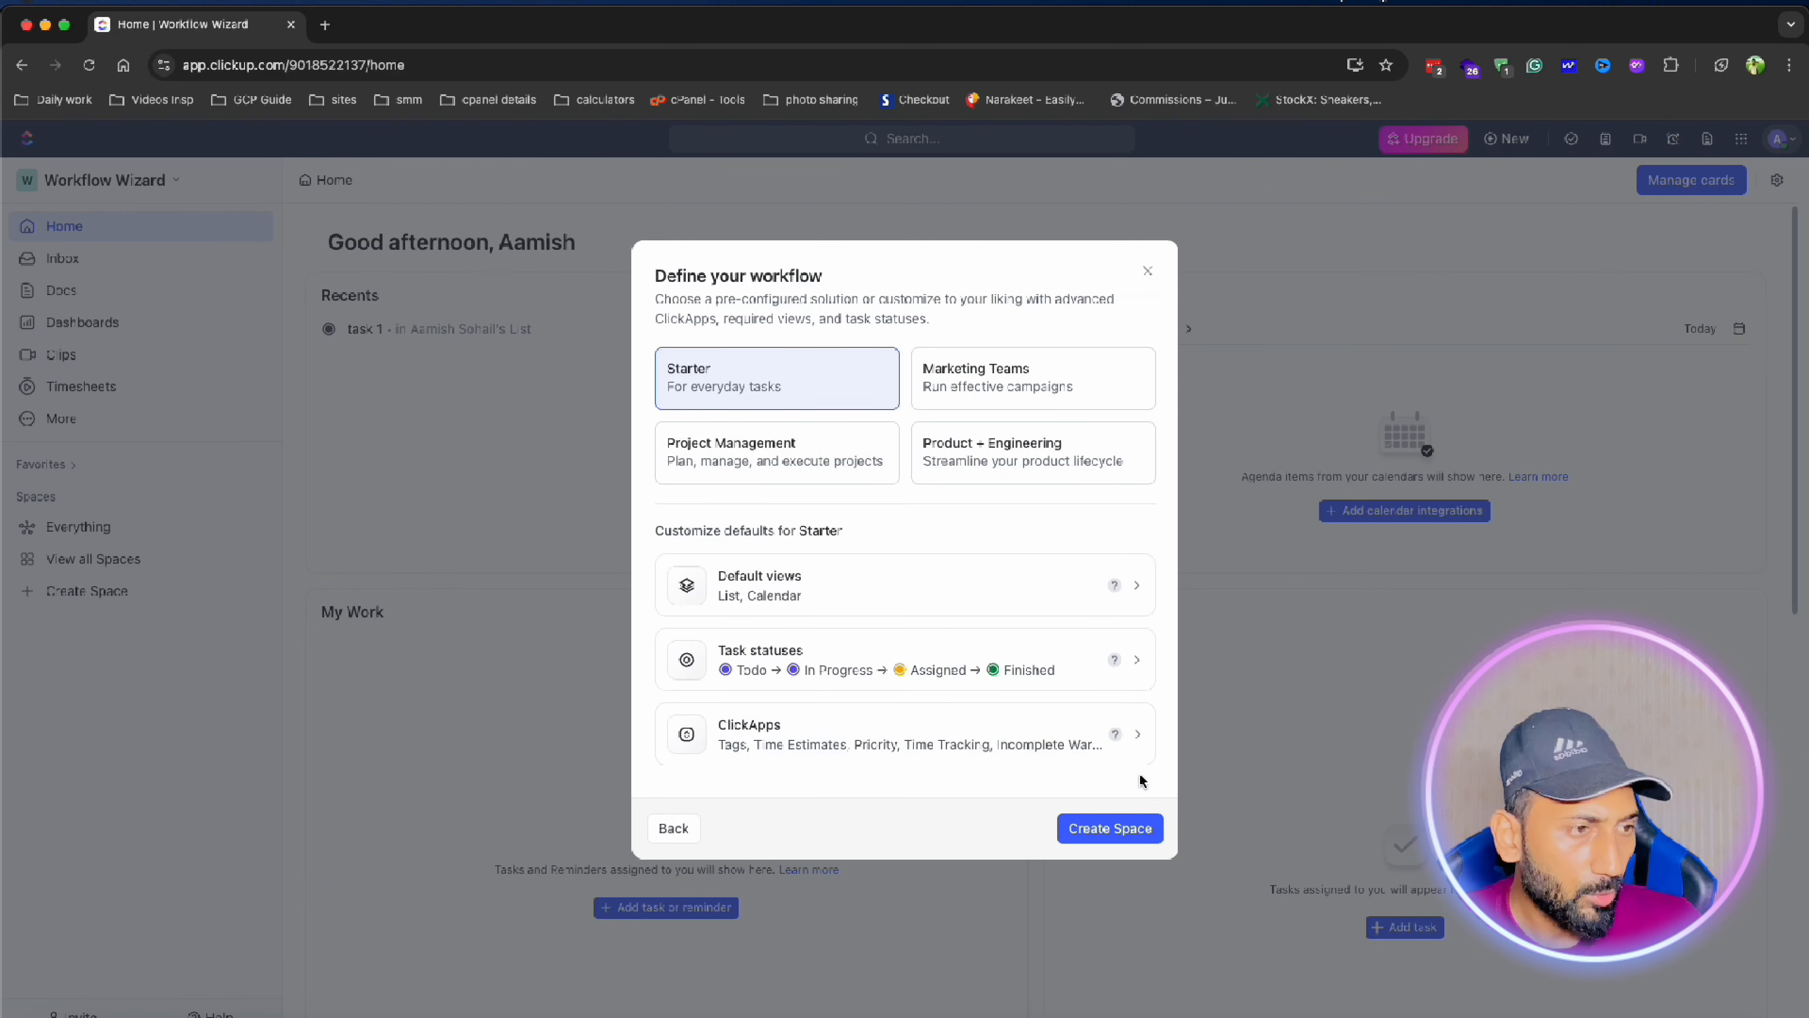
Check the ClickApps enabled for the space and create it with the Starter workflow.
click(1138, 738)
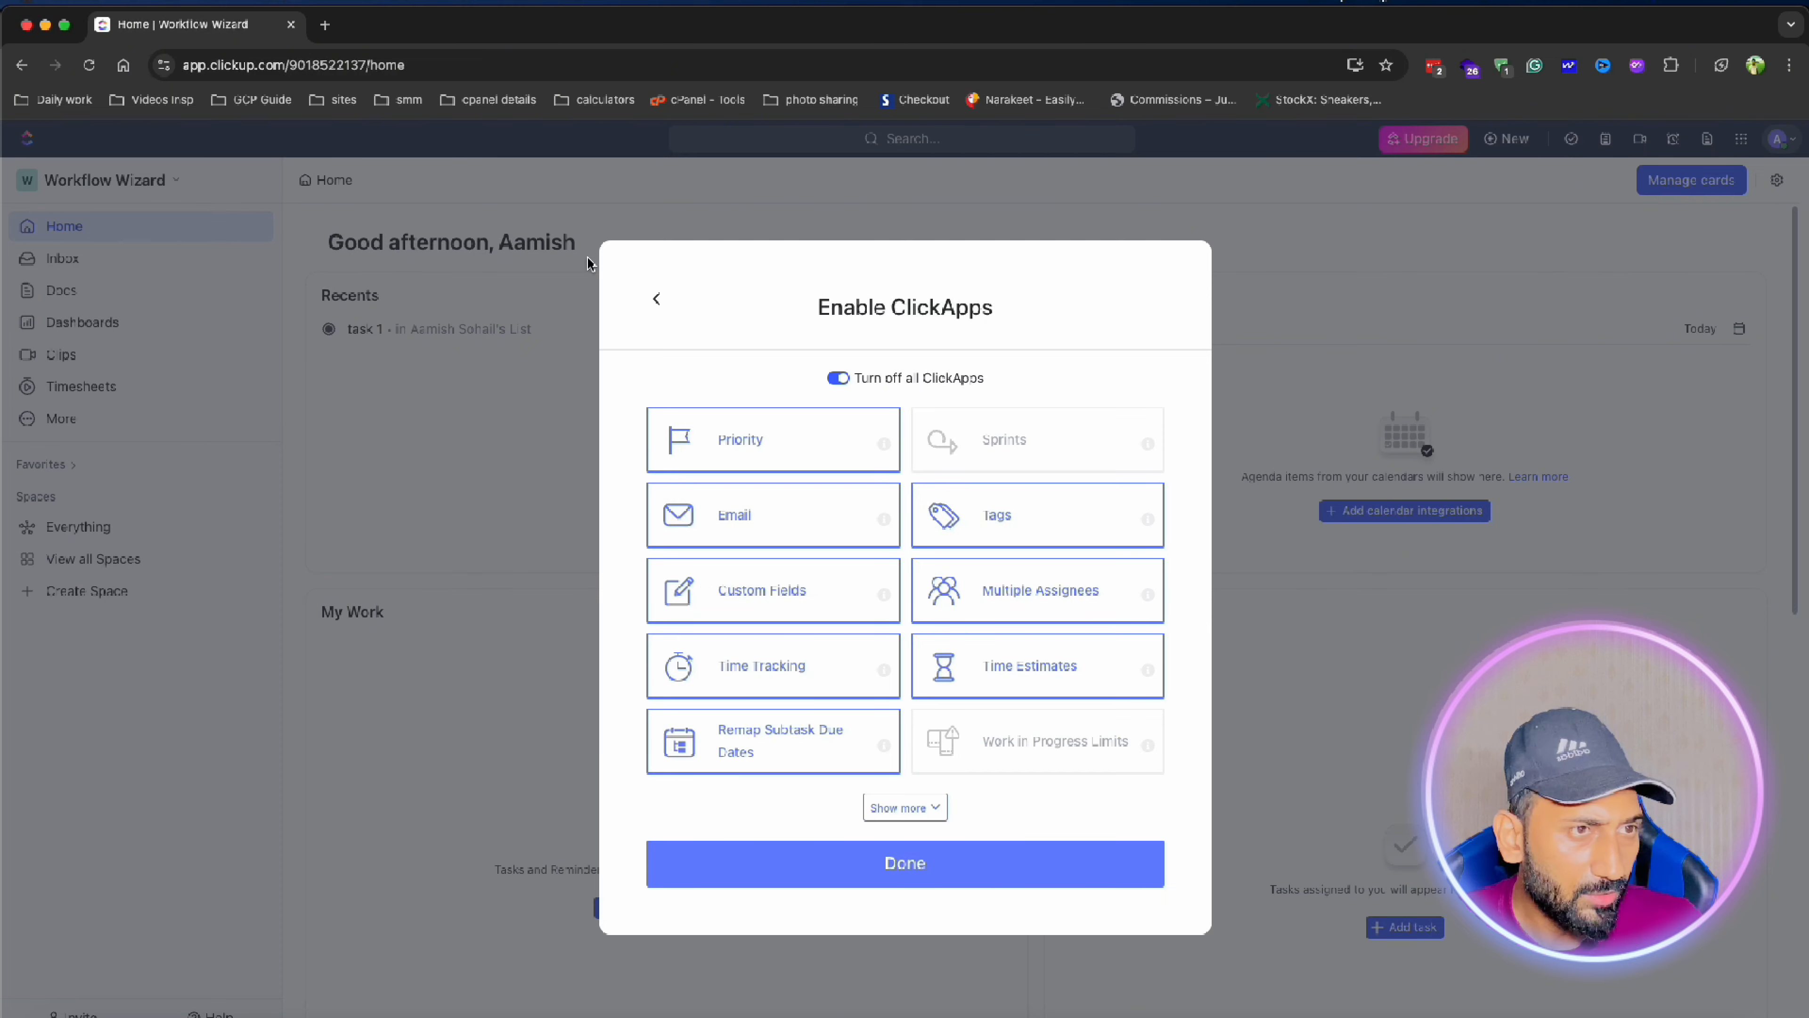
click(657, 298)
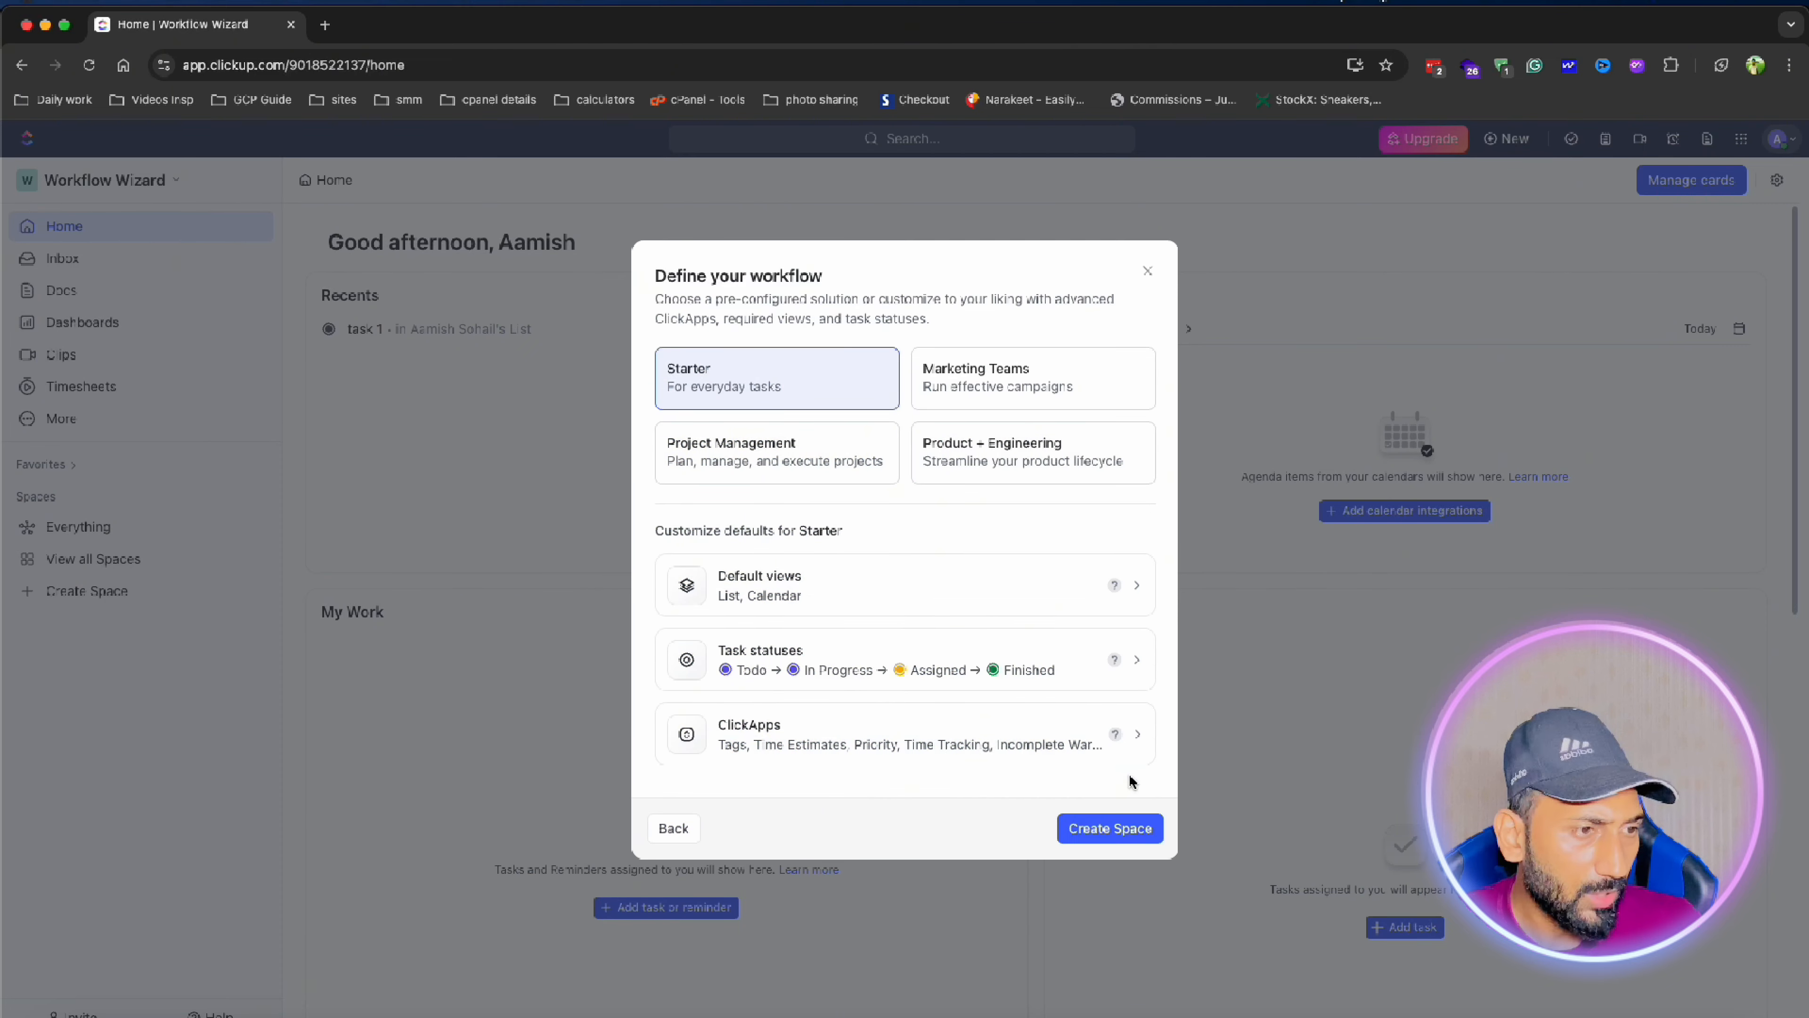
click(1100, 831)
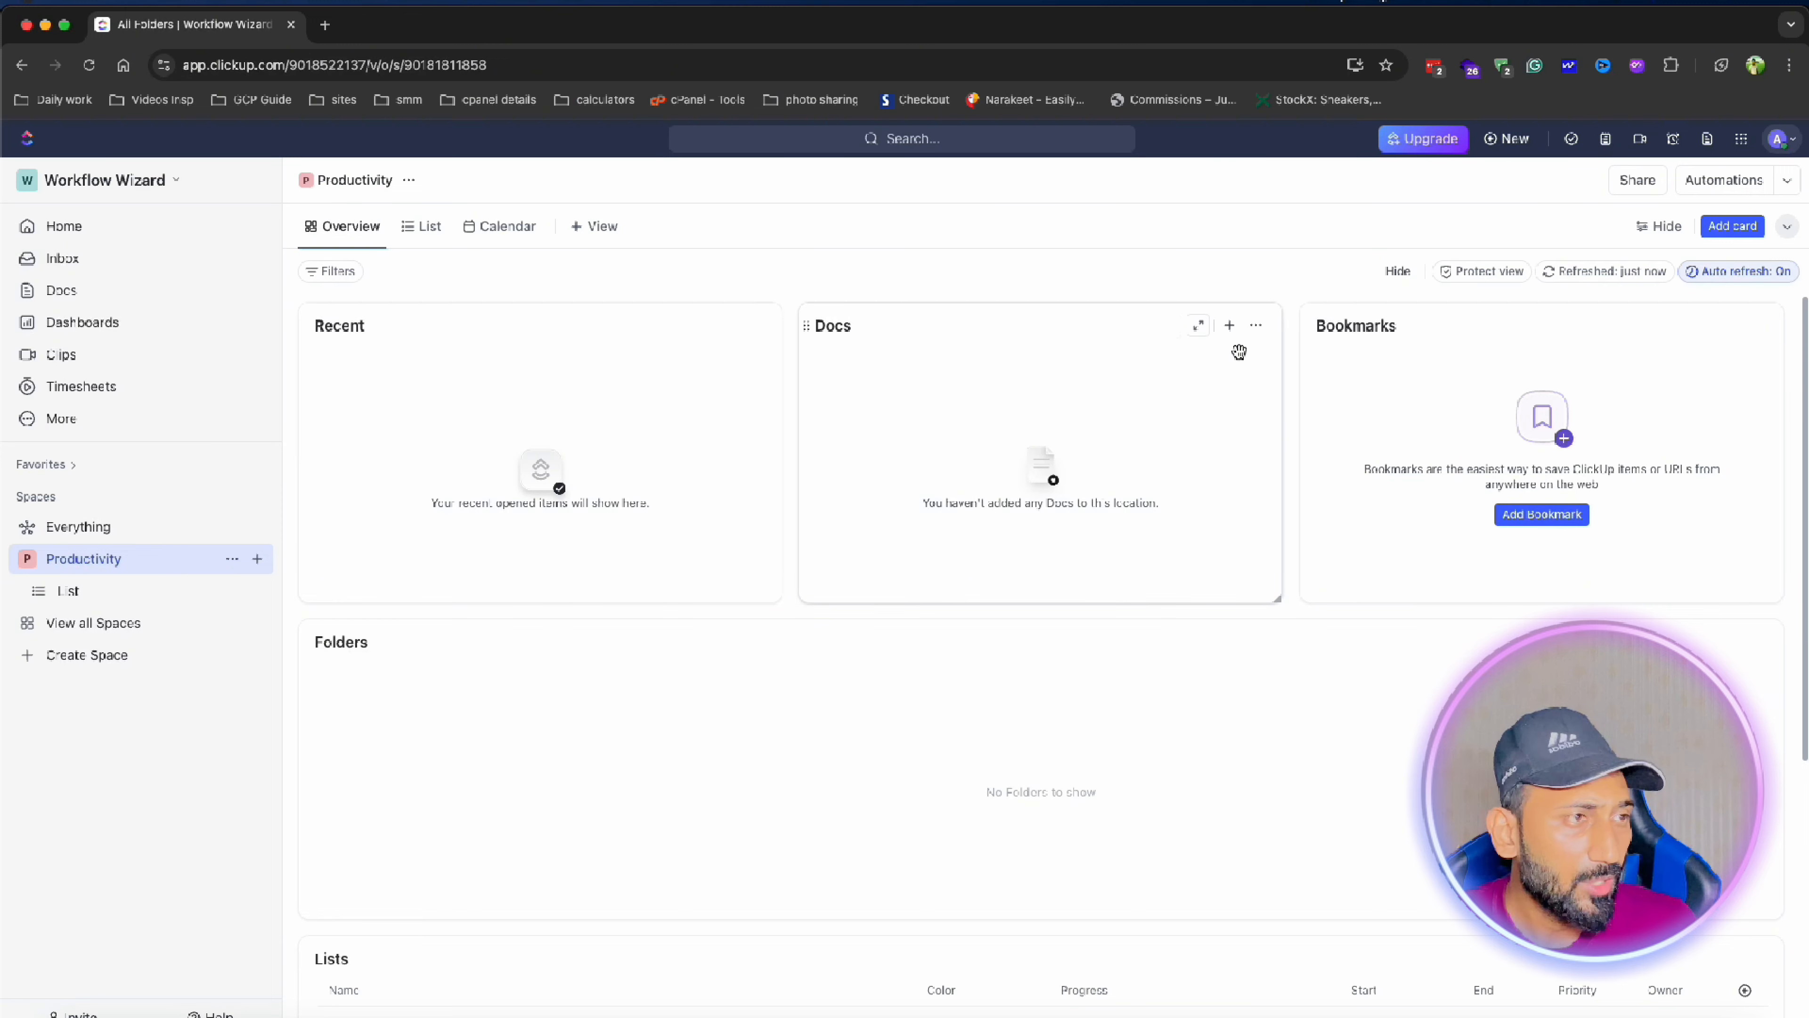
Add a Task List card to the Productivity overview, with Productivity as its location and tasks grouped by status.
click(1733, 226)
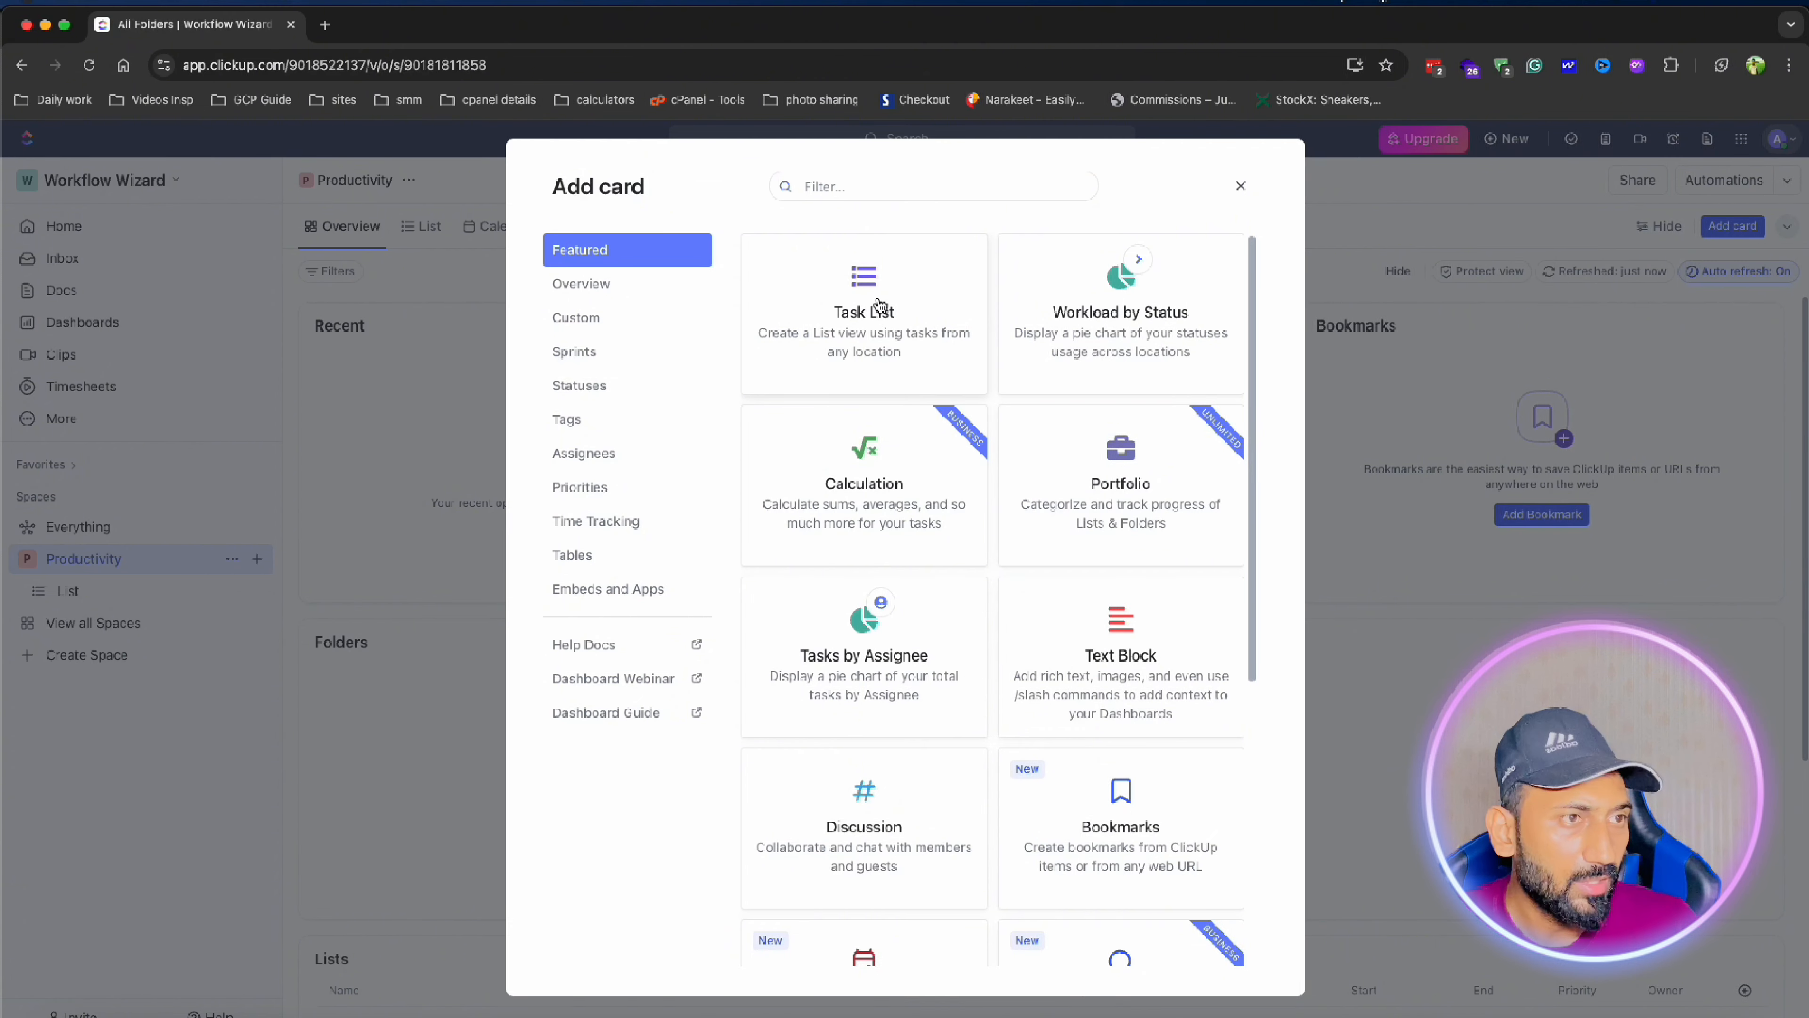
click(880, 306)
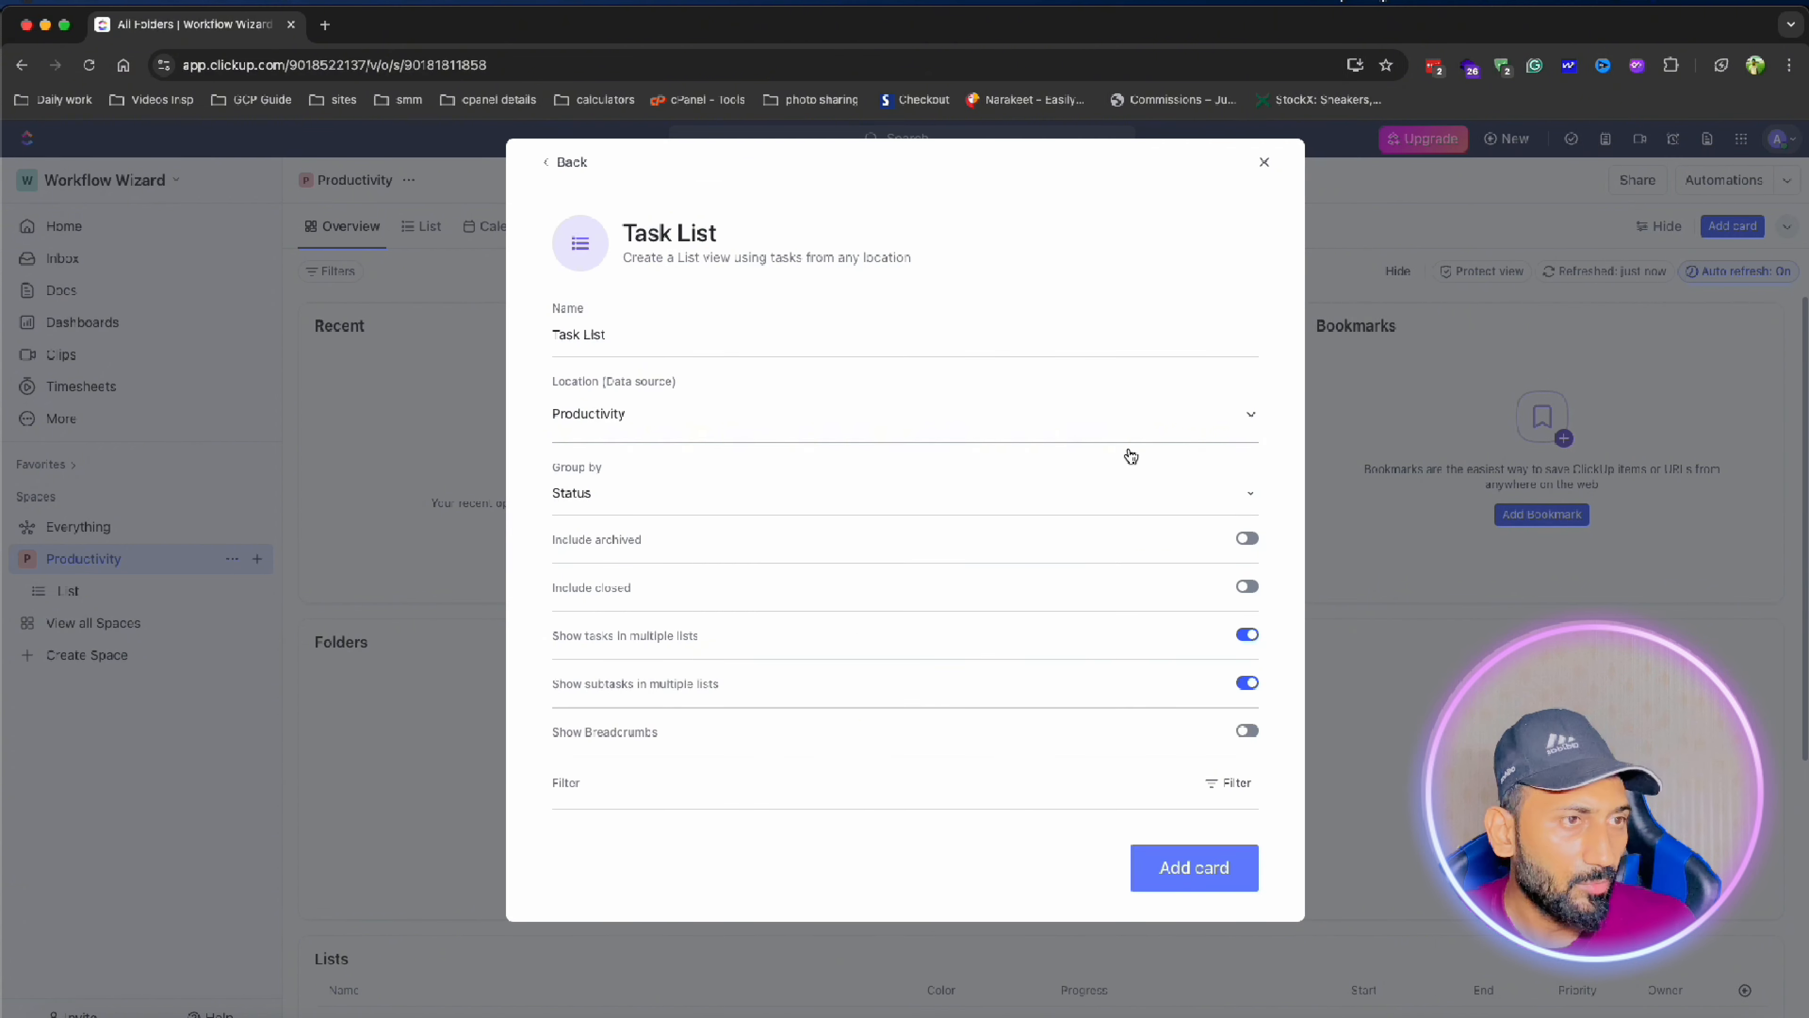
click(1186, 866)
scroll(618, 628, down, 10)
scroll(706, 755, up, 10)
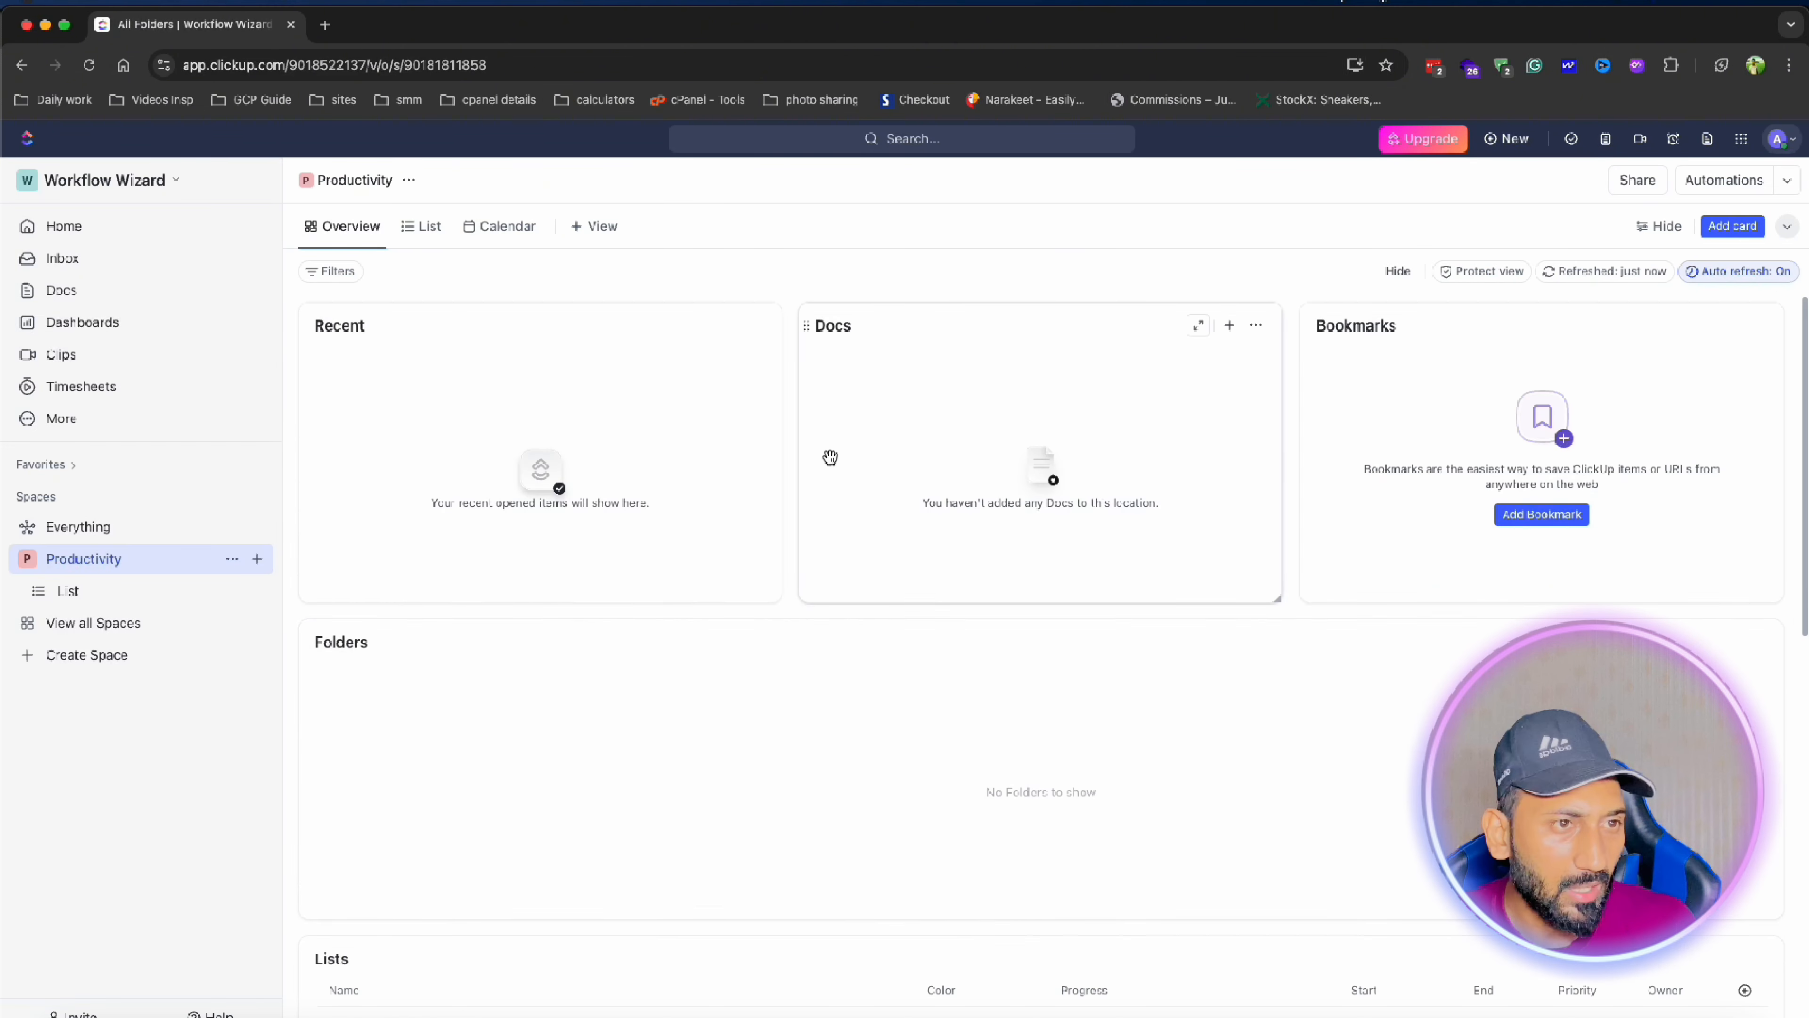
Delete the Recent and Docs cards from the Productivity overview.
click(756, 325)
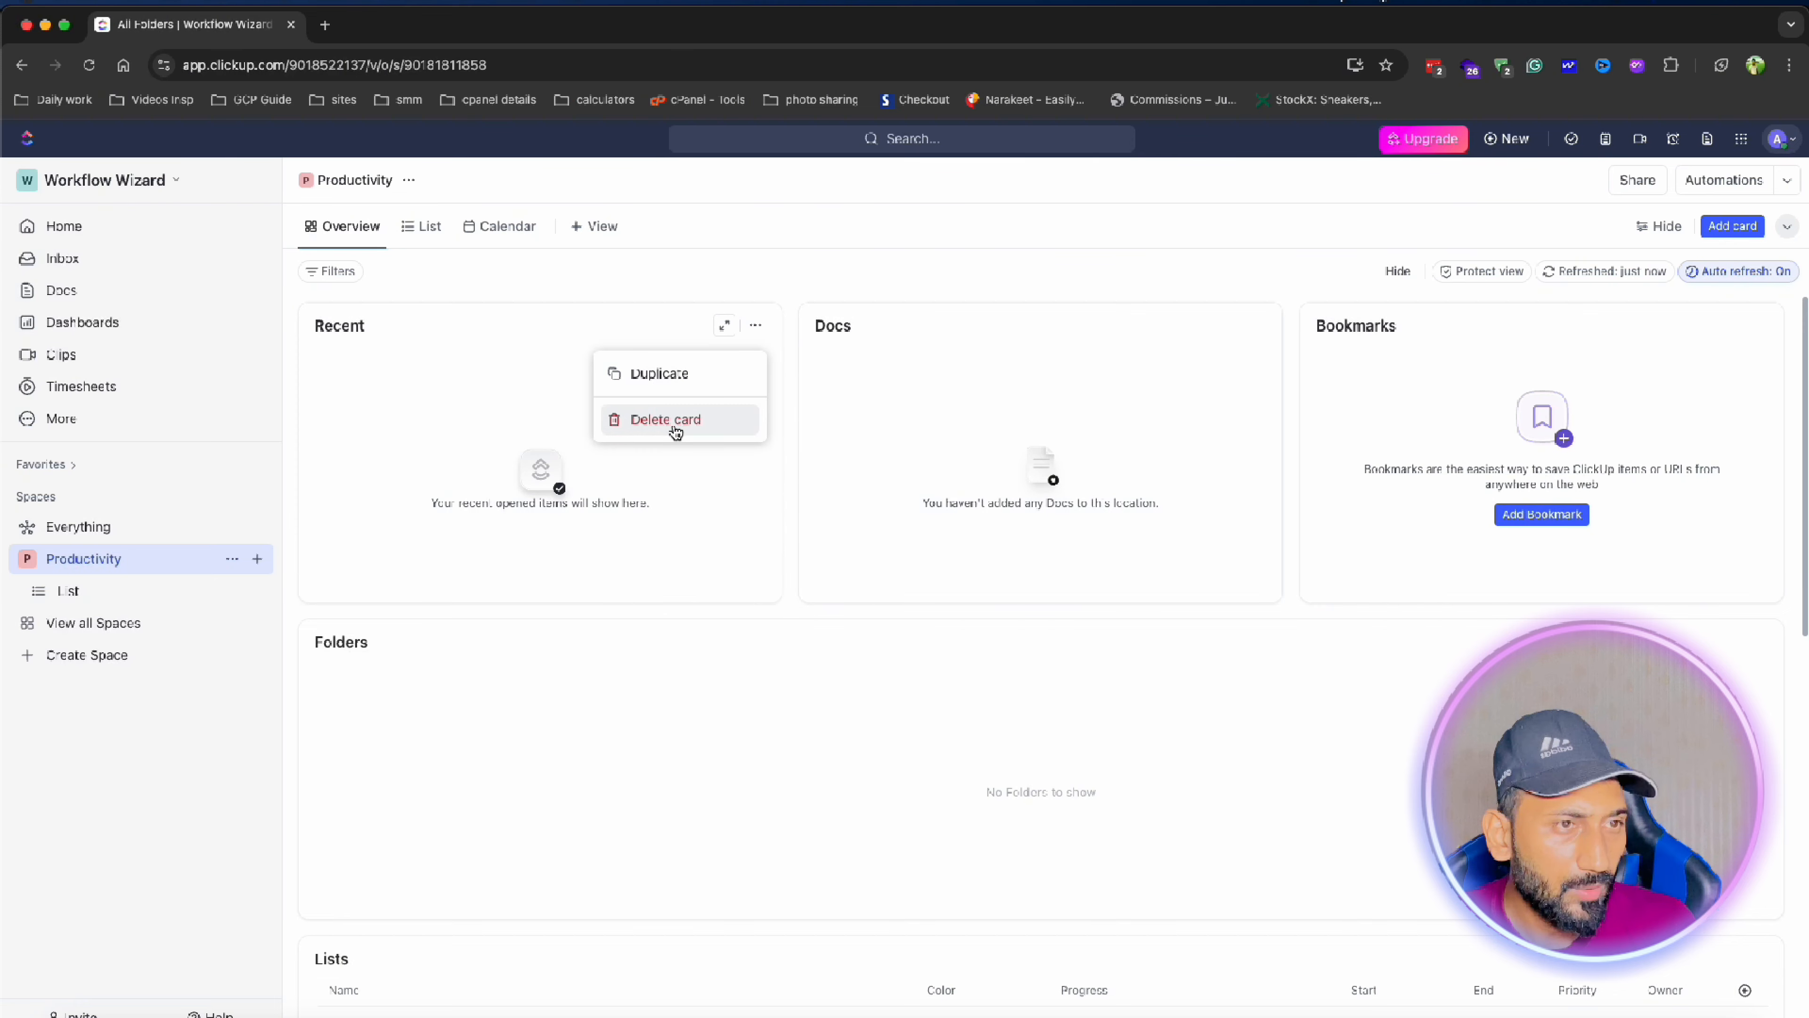
click(1255, 325)
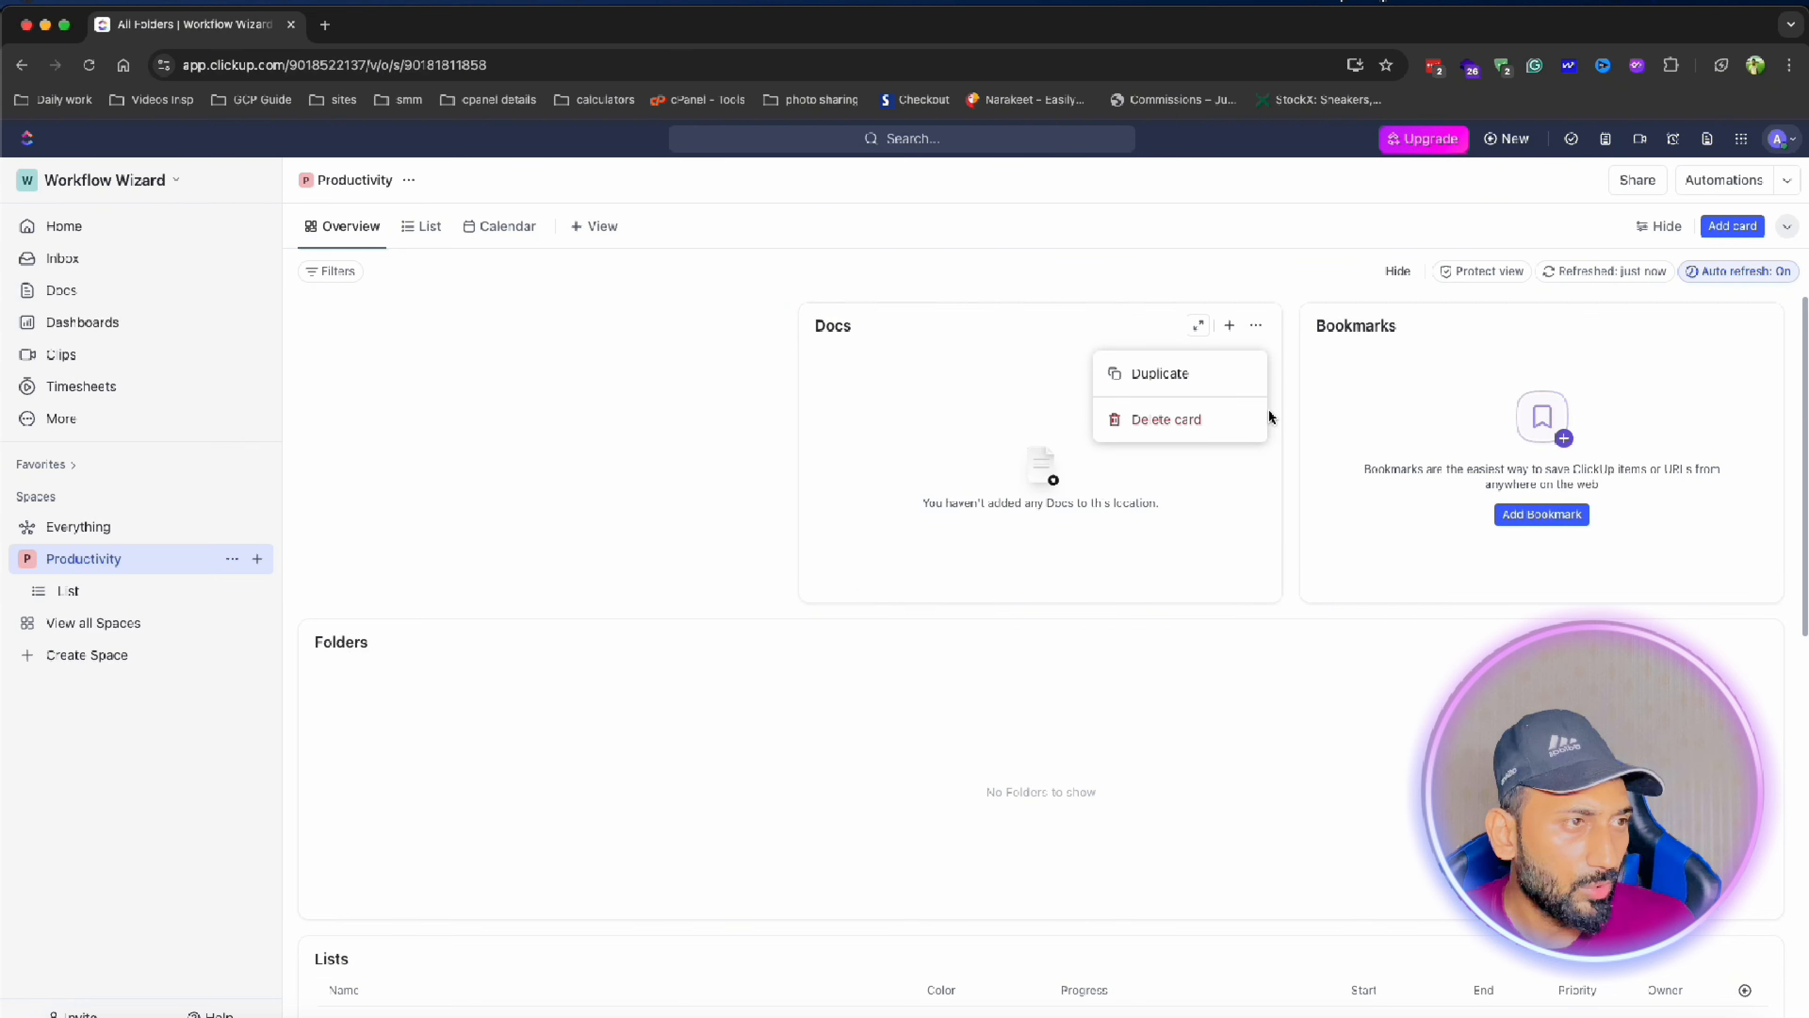
click(1175, 419)
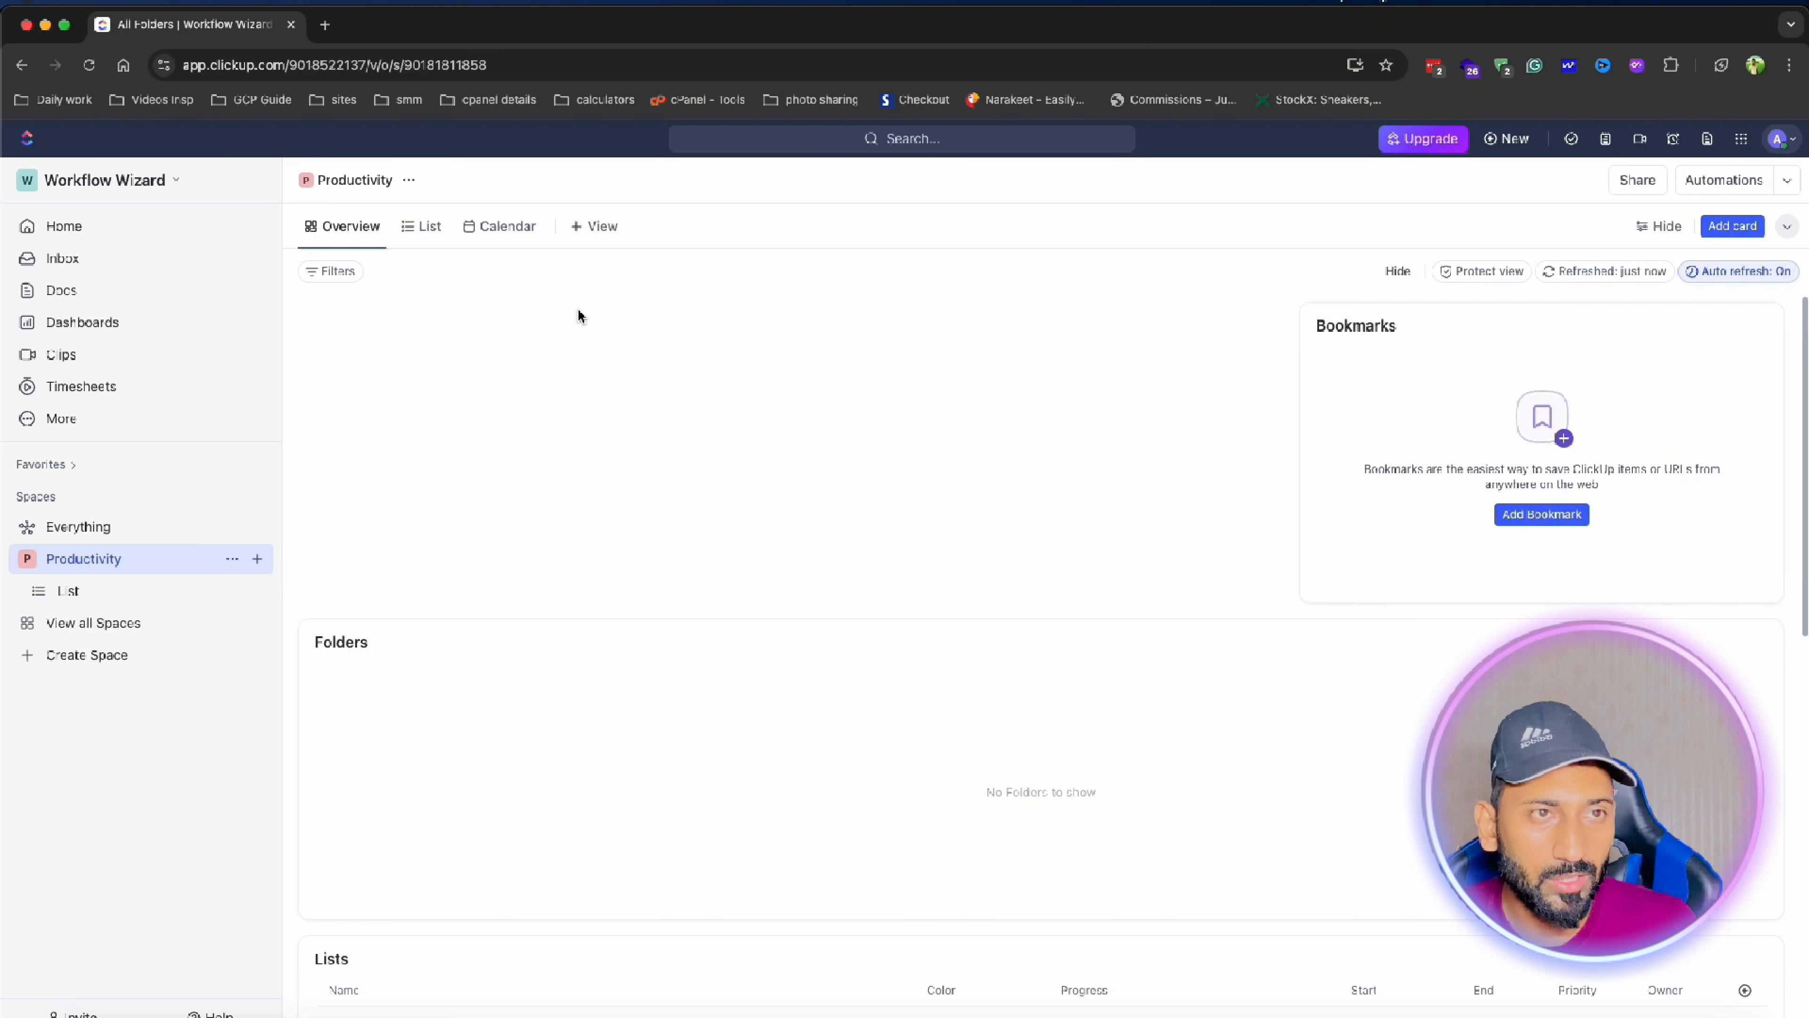
Rename the list in the Productivity space's List view as Daily Todo List.
click(428, 226)
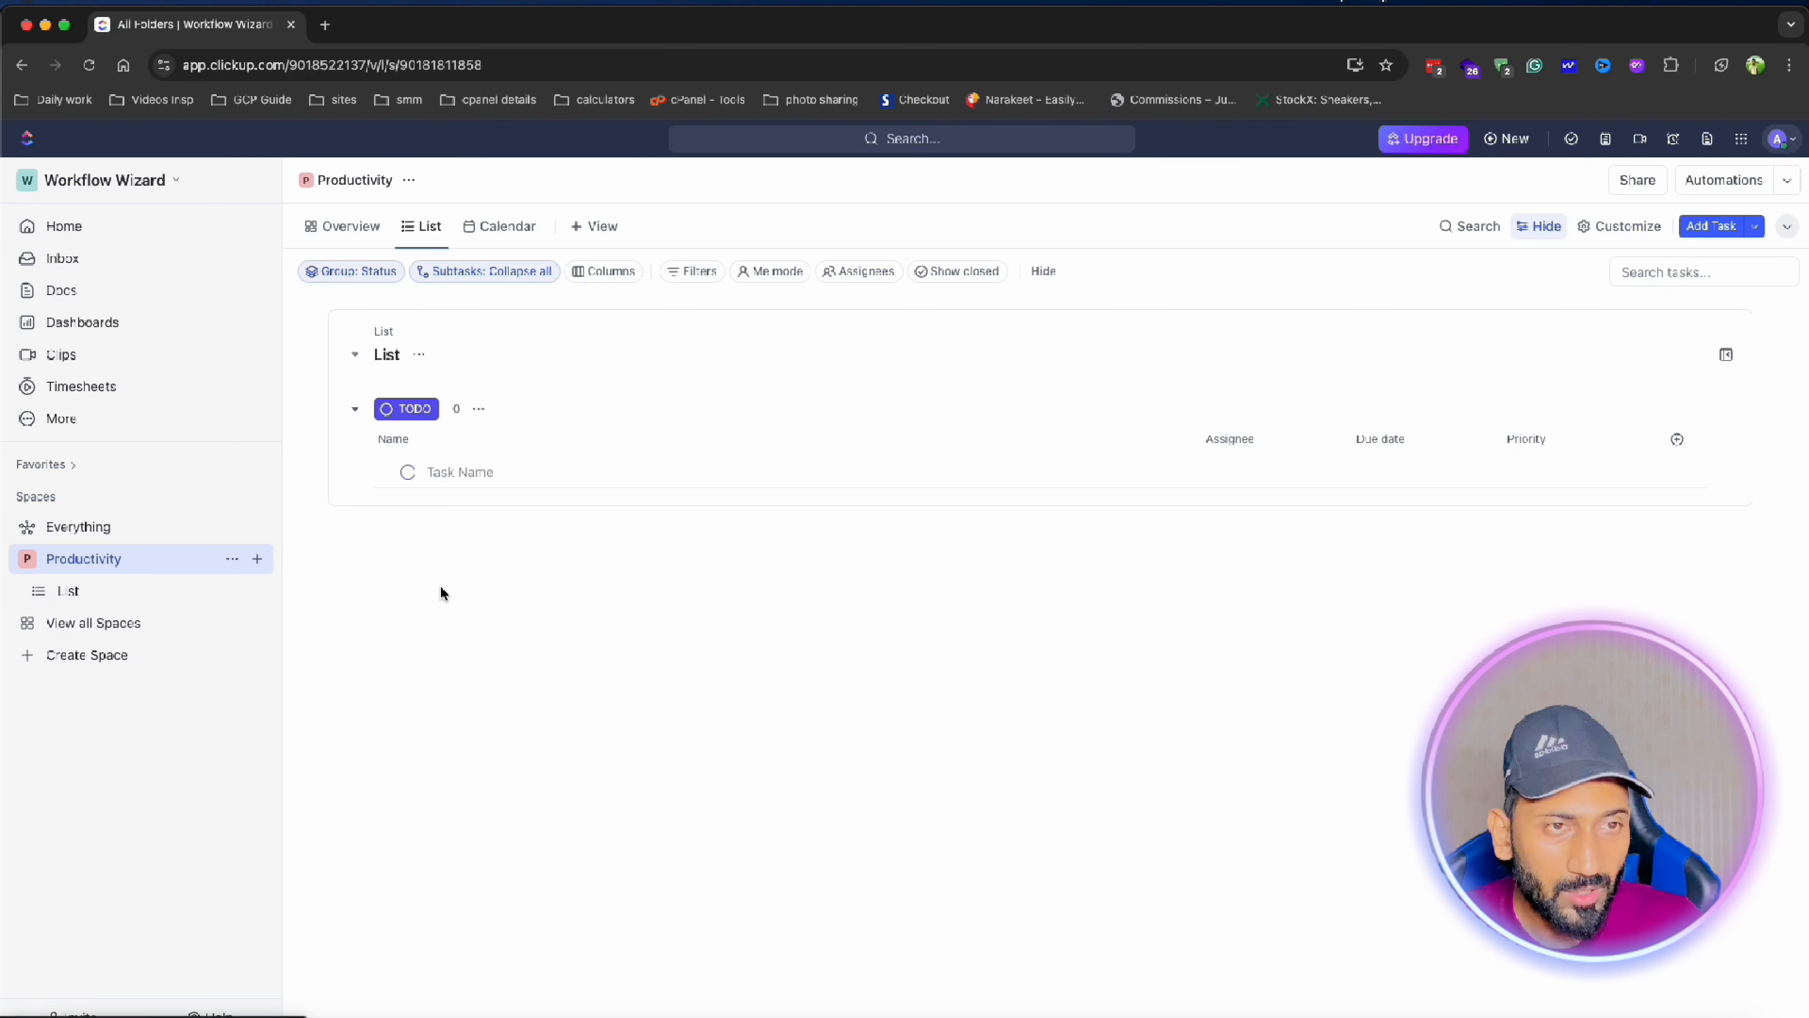
click(414, 355)
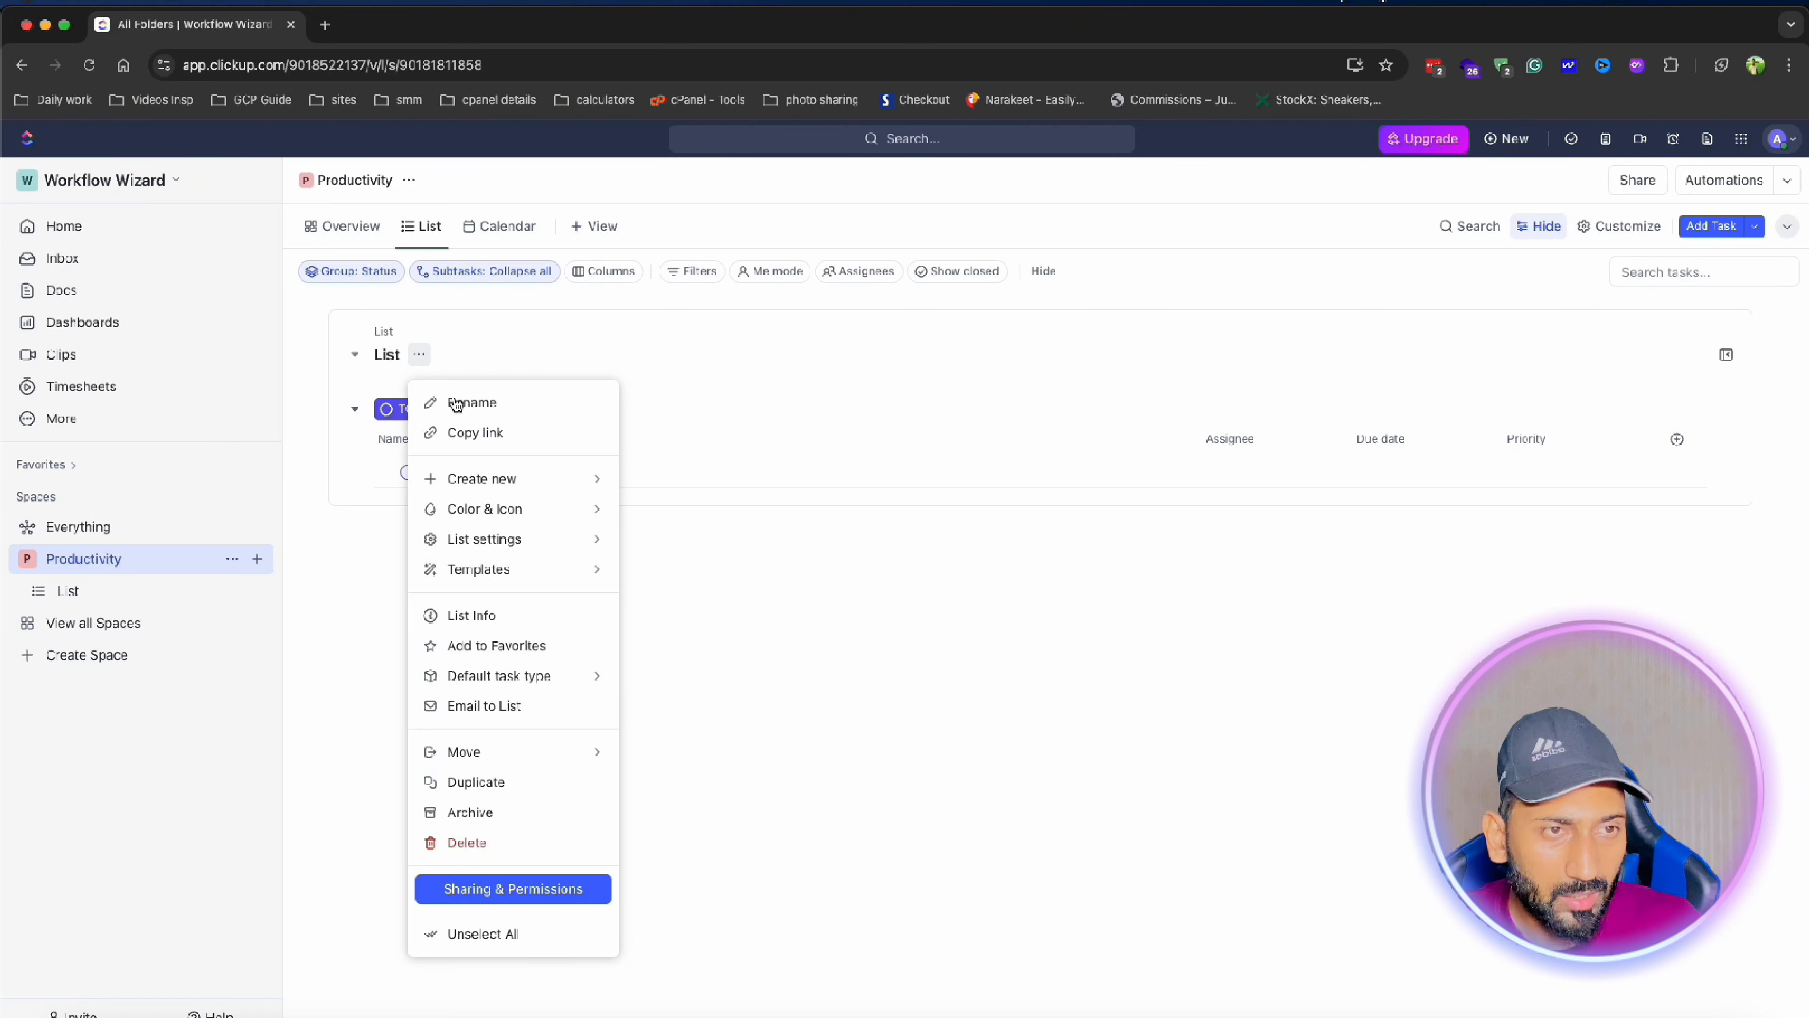
click(458, 401)
double_click(385, 355)
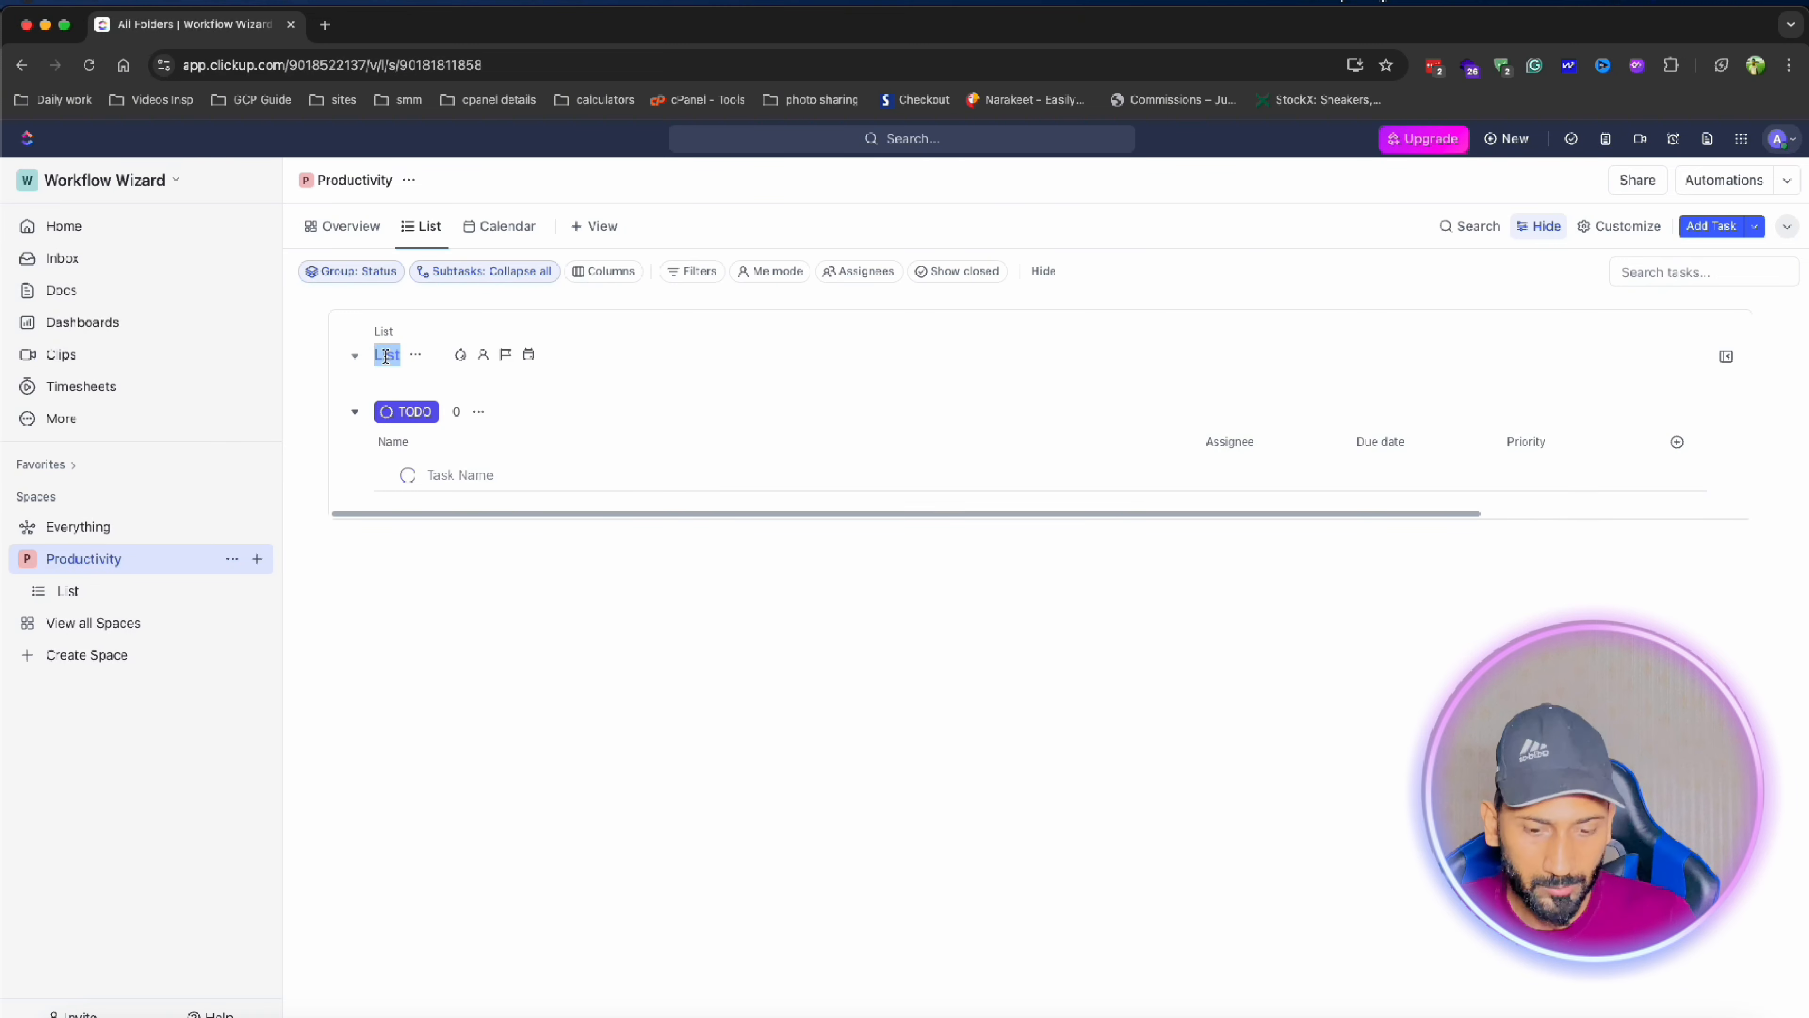
text(Daily Todo)
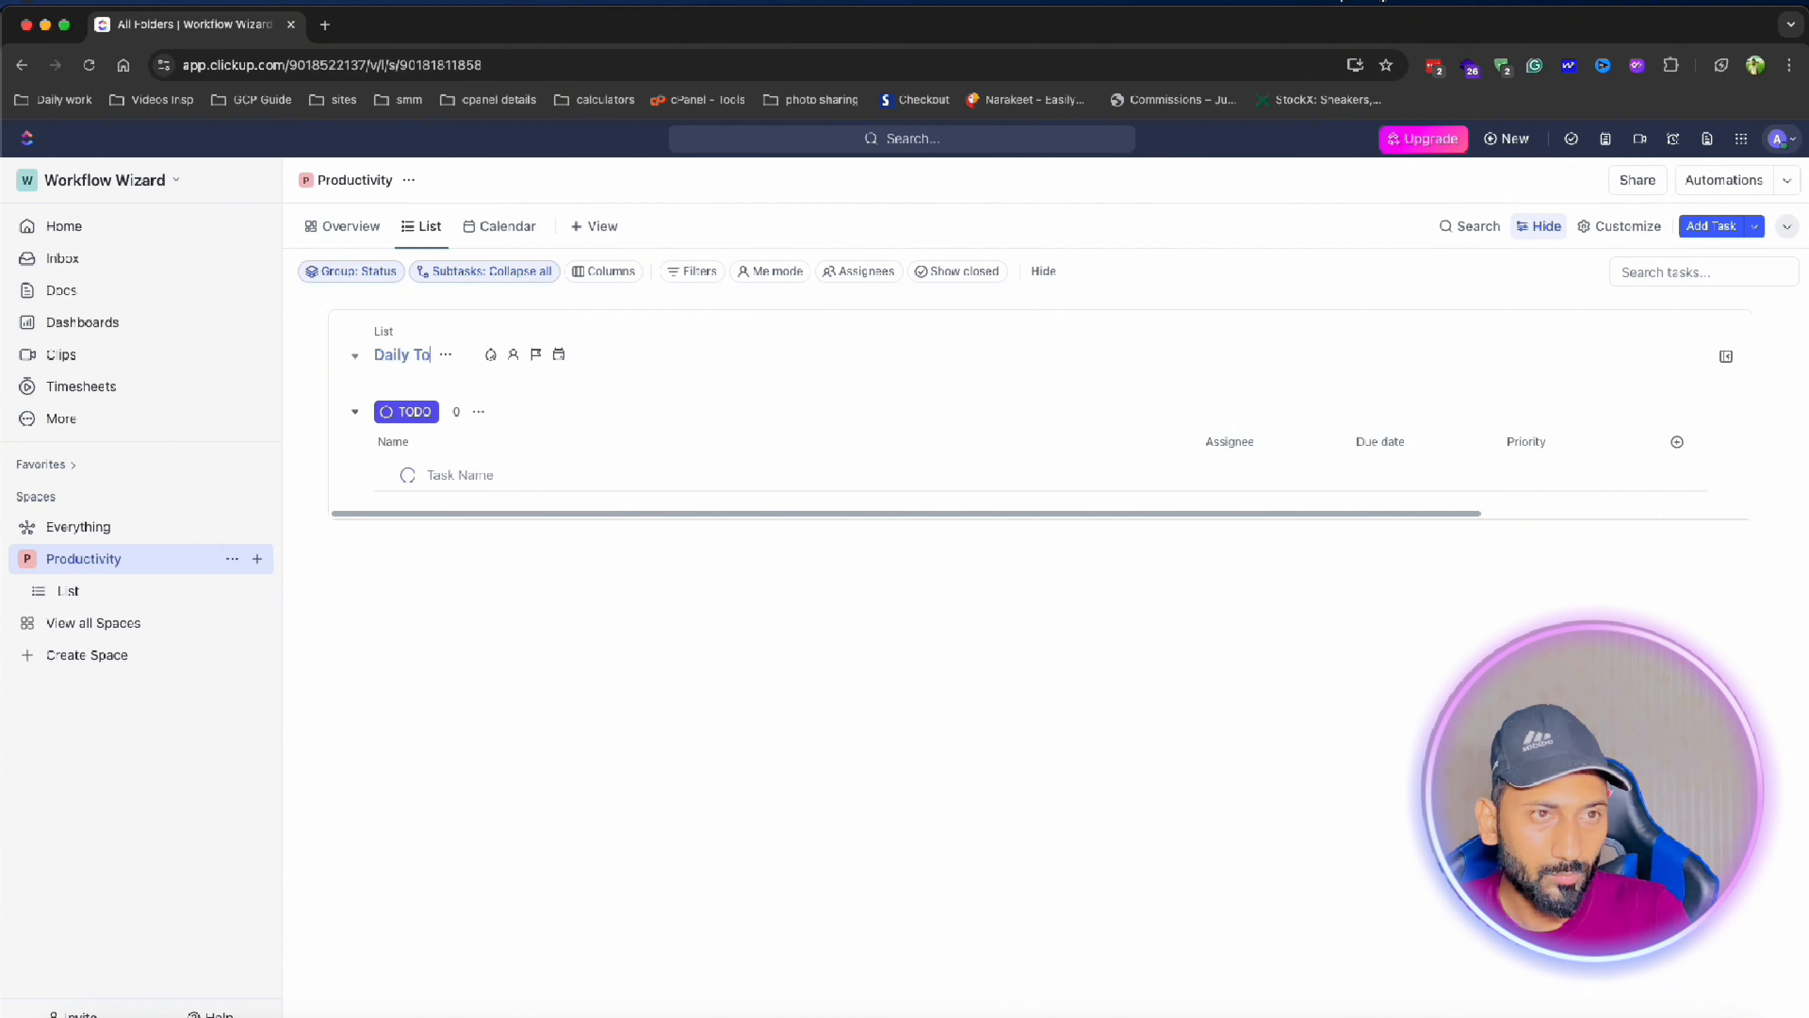
text( List)
key(Return)
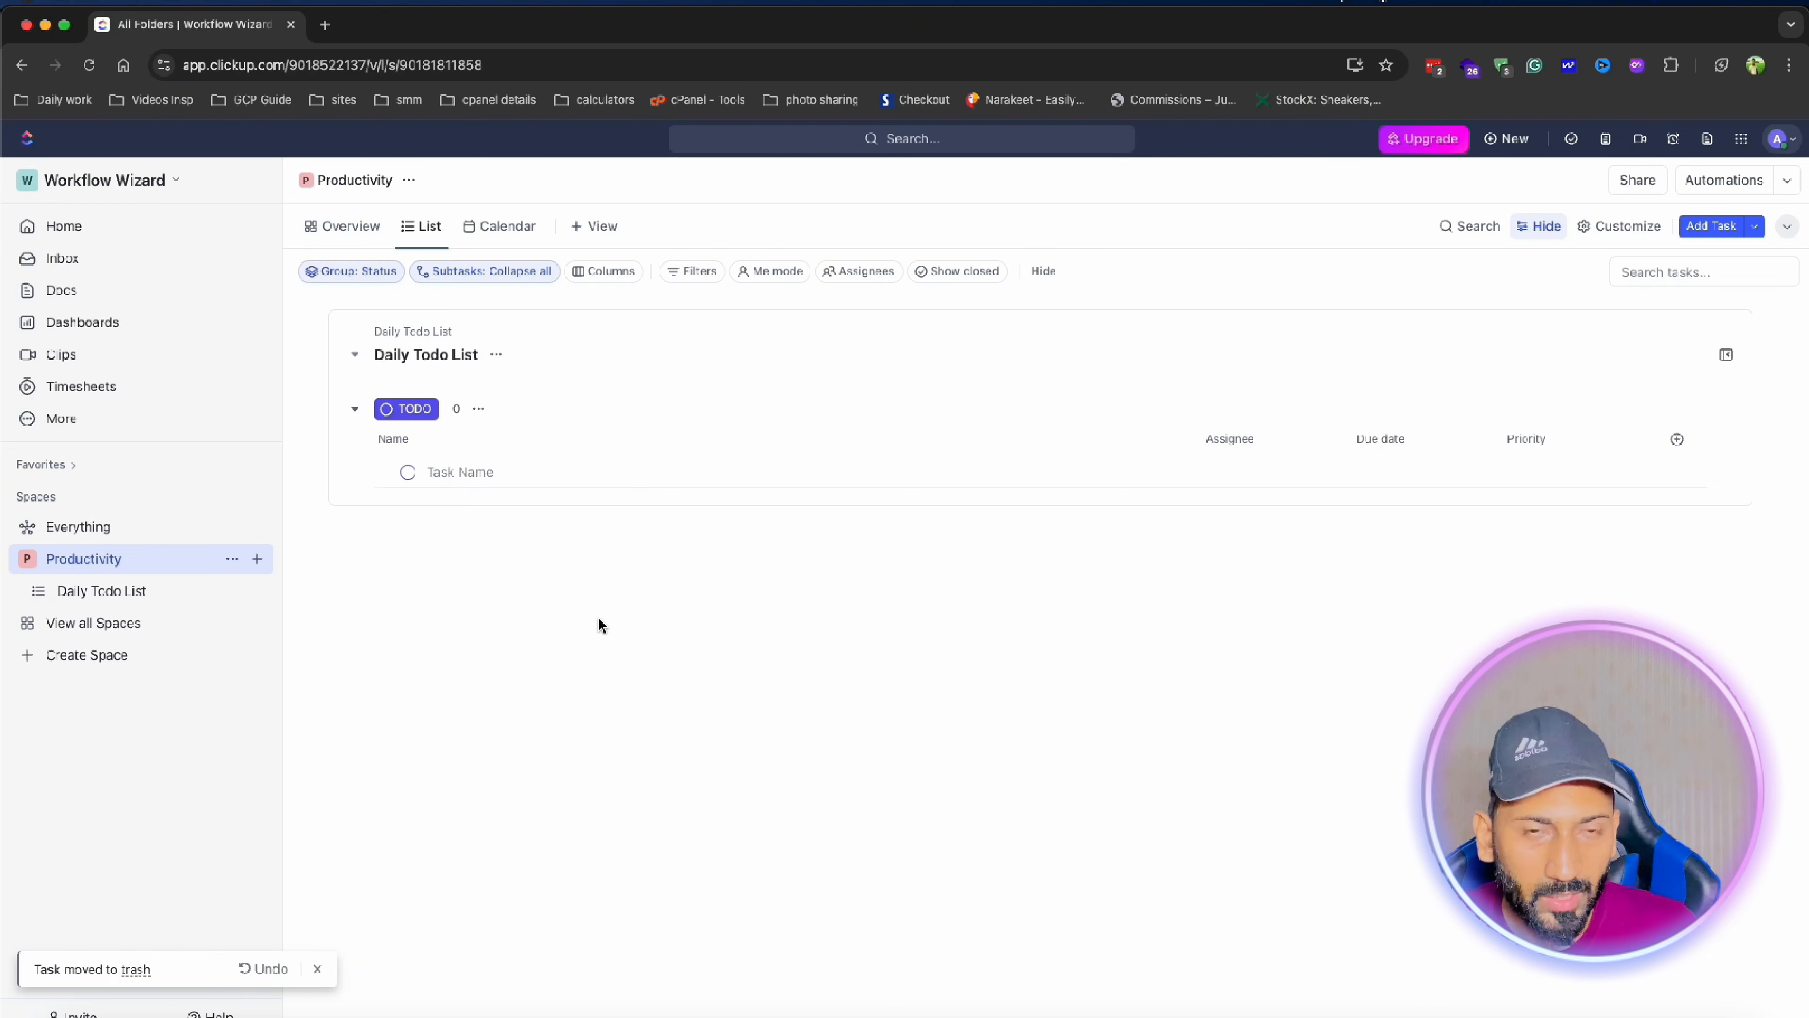
Create a task named Meditation in the Daily Todo List with the TODO status.
click(1714, 238)
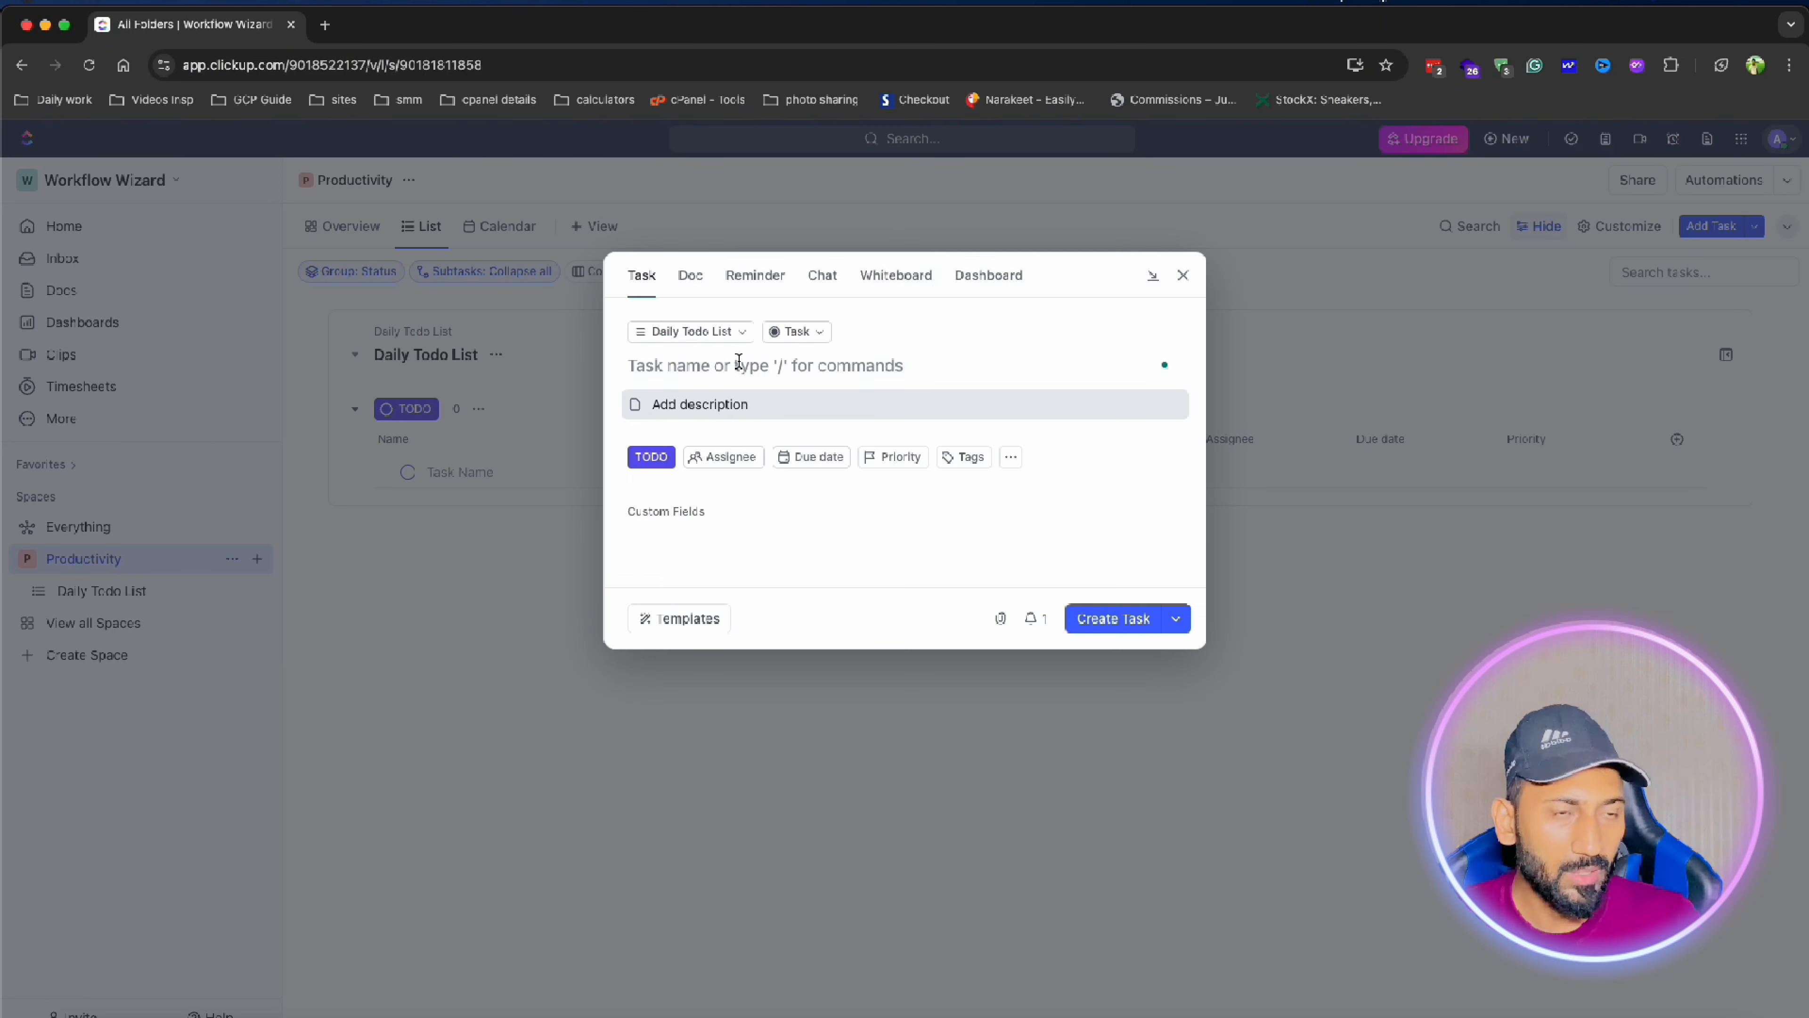
text(Medi)
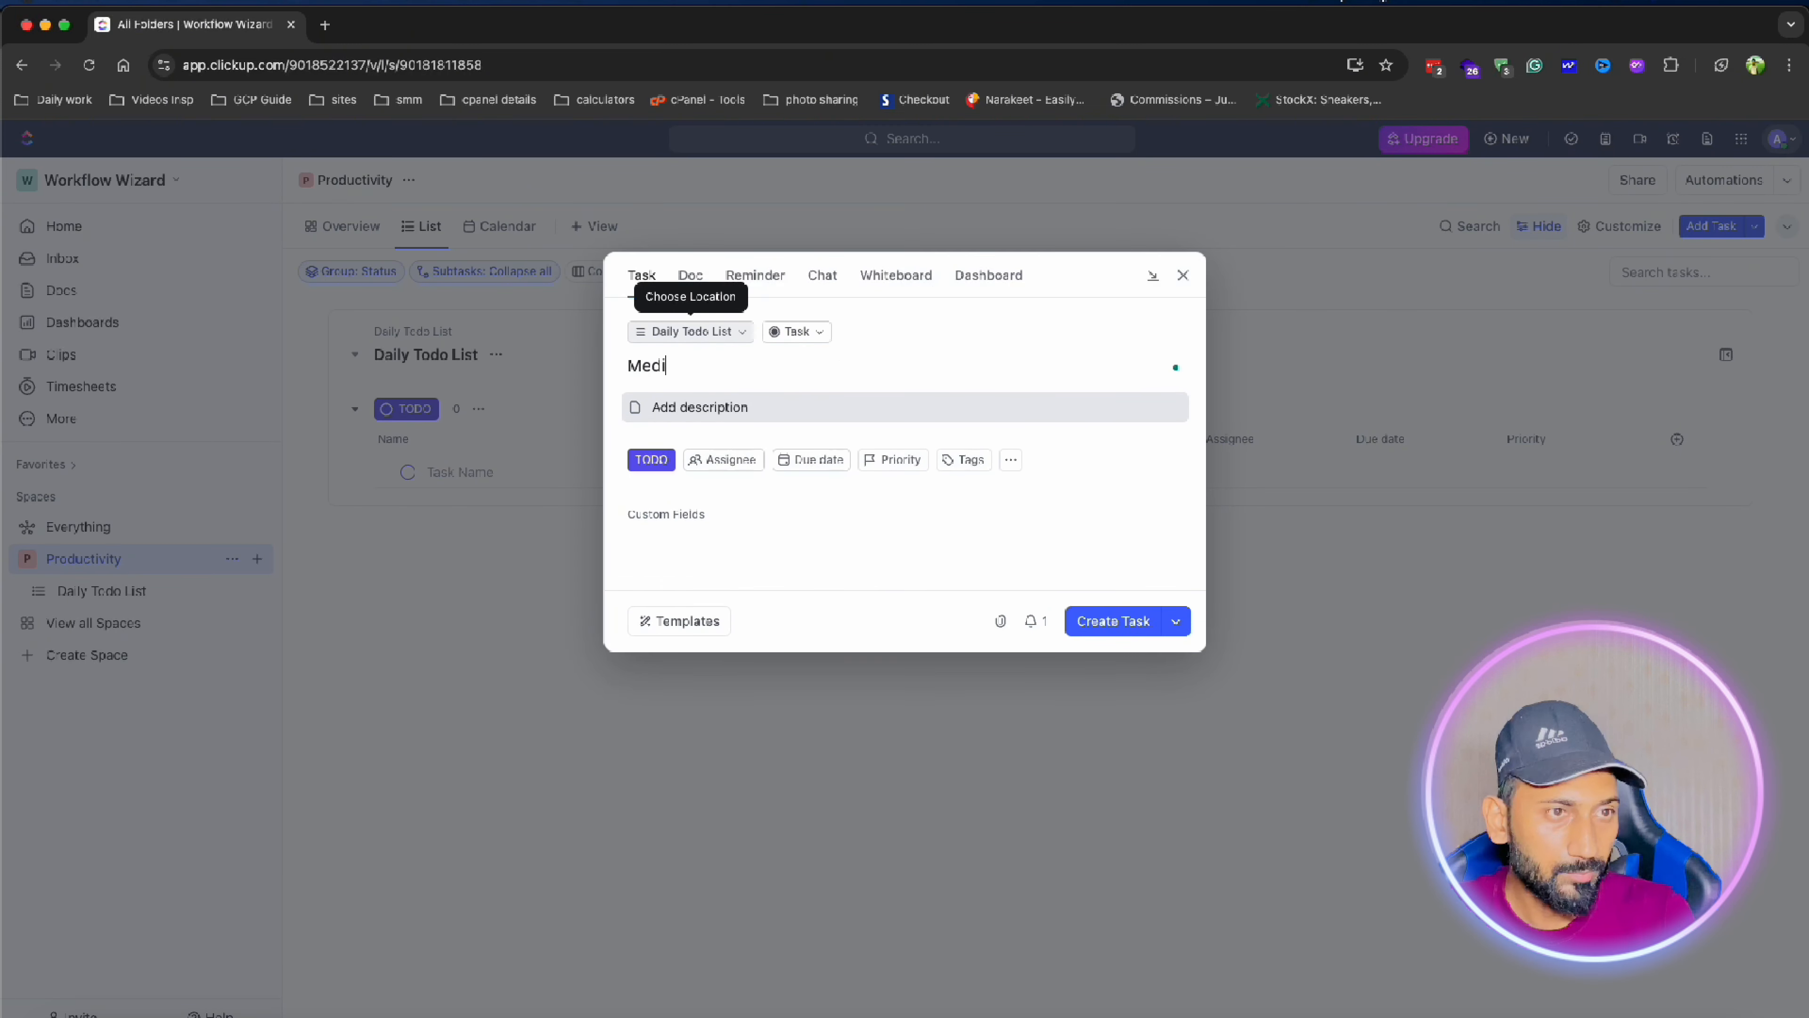
text(tation)
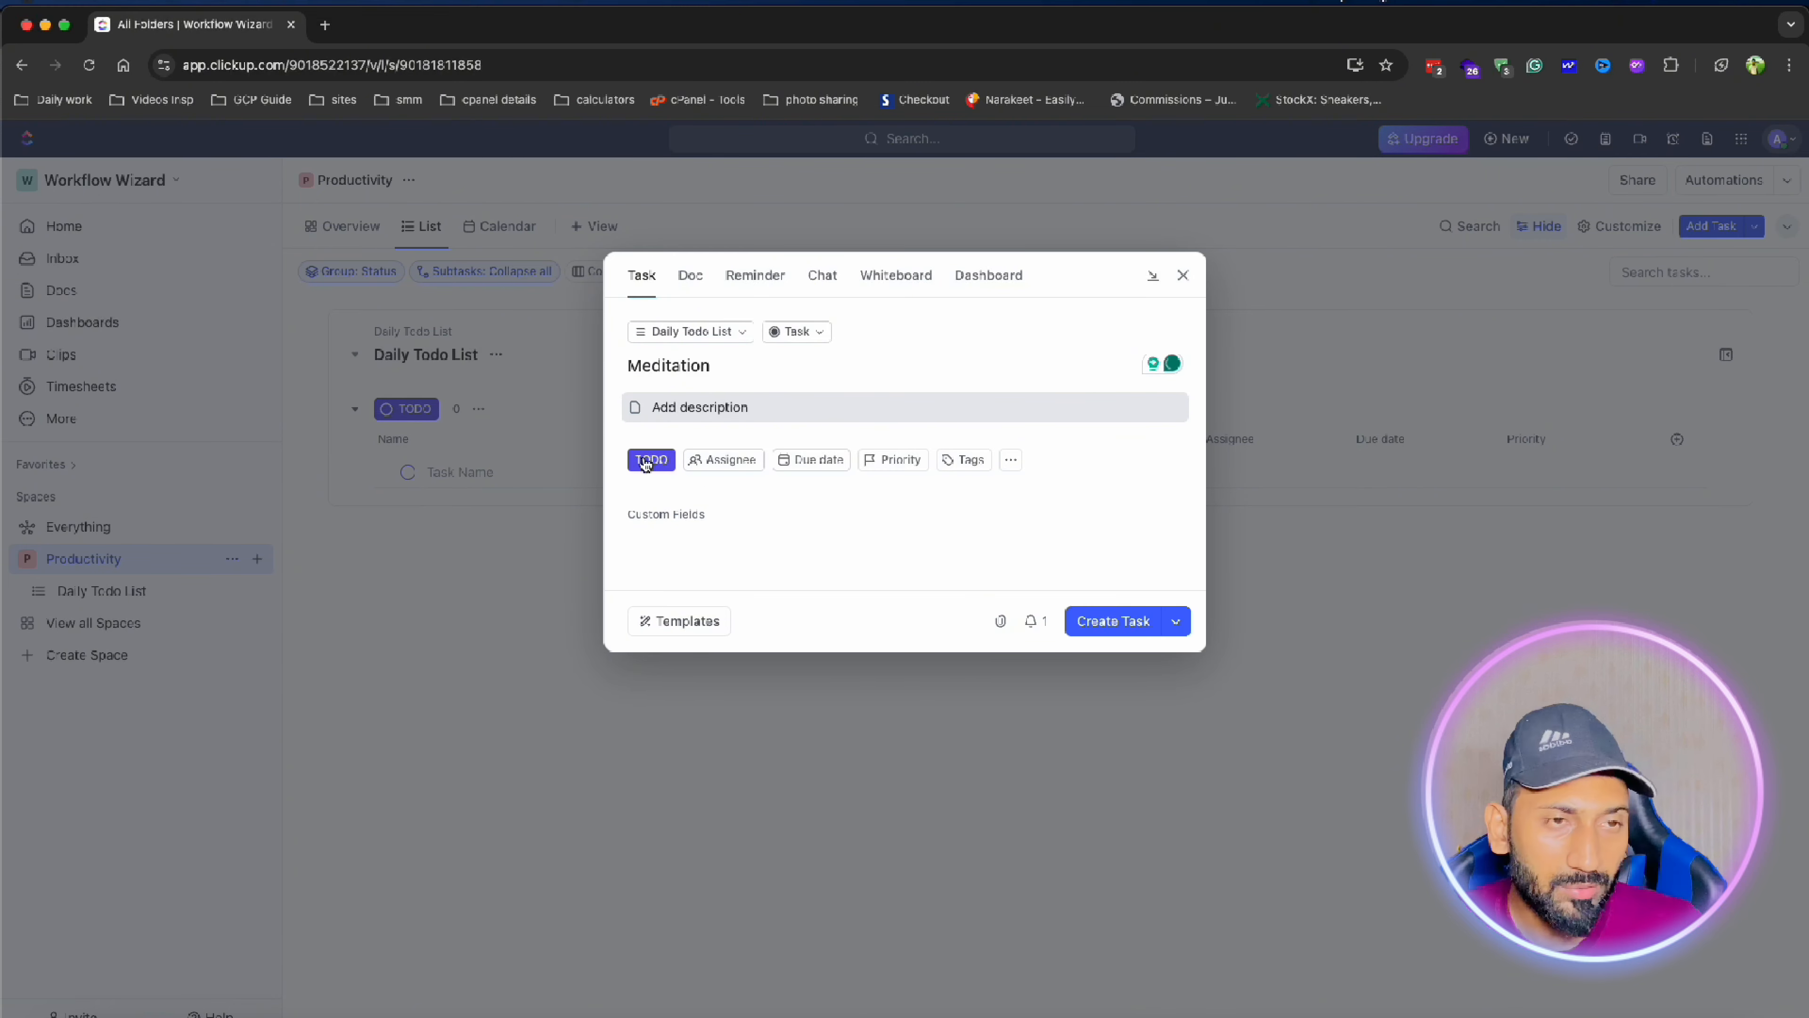
click(1094, 631)
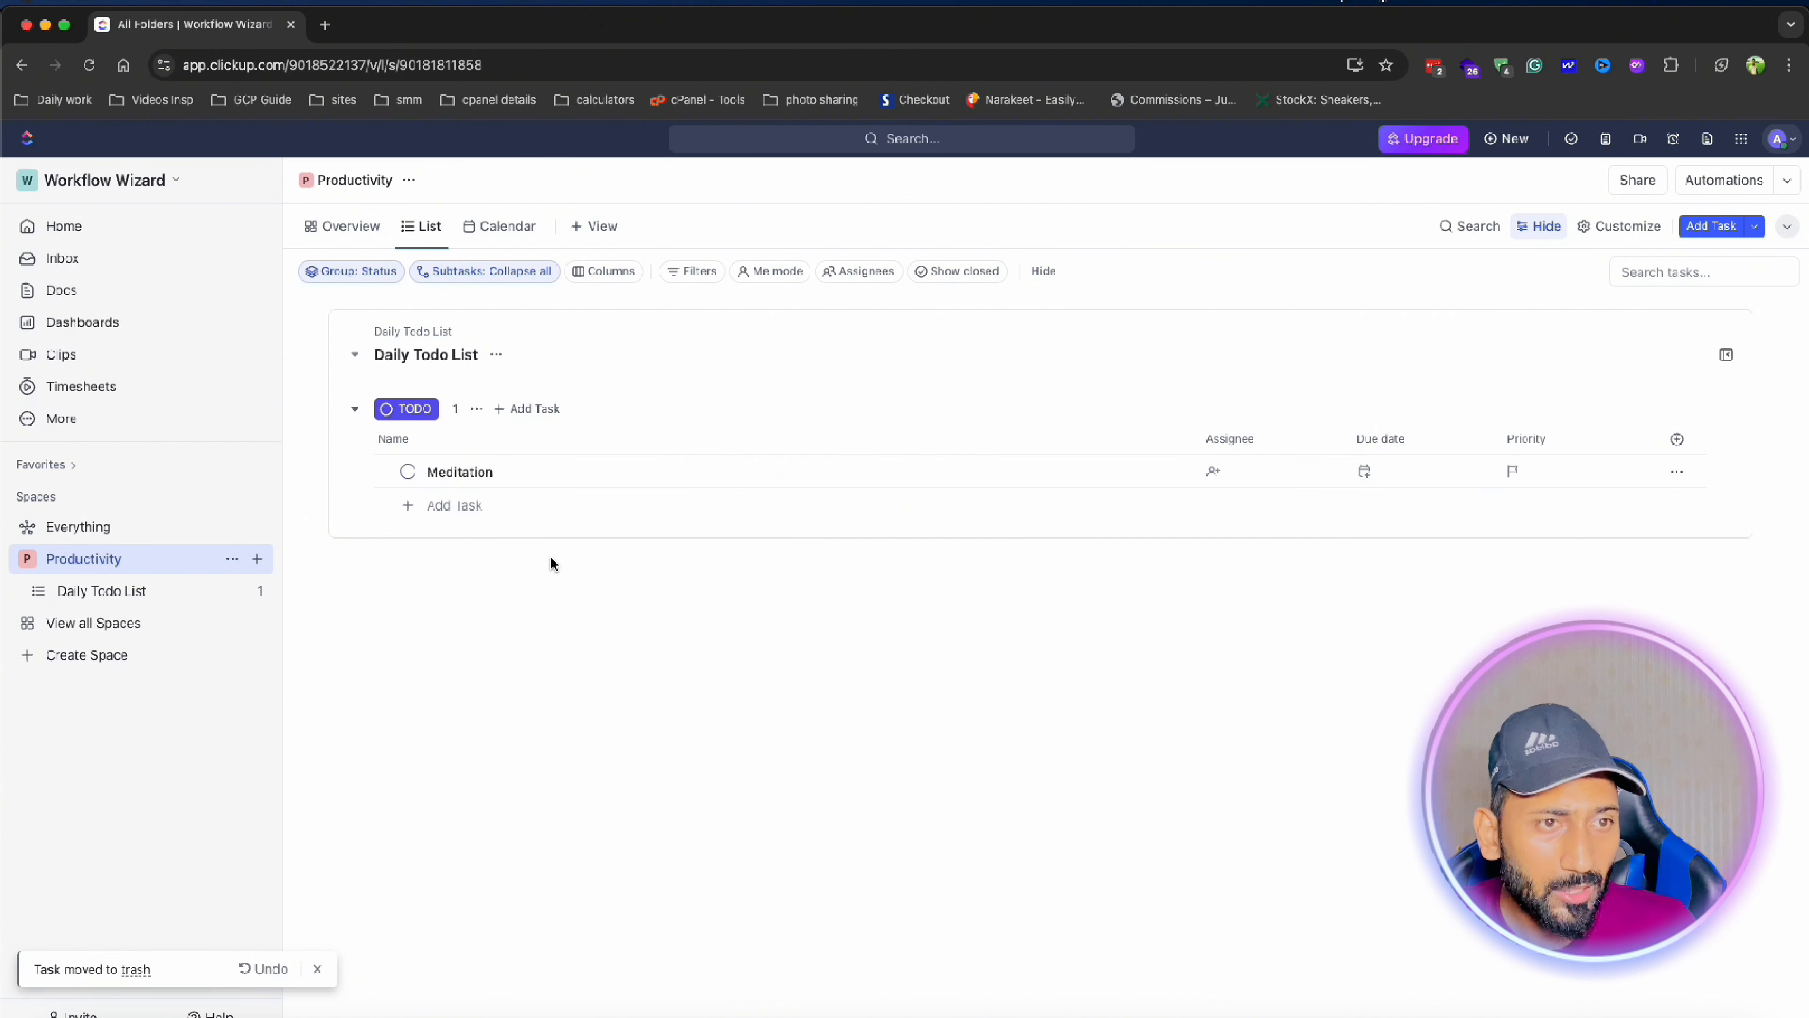
Add a task named Reply to Emails under TODO in the Daily Todo List.
click(461, 506)
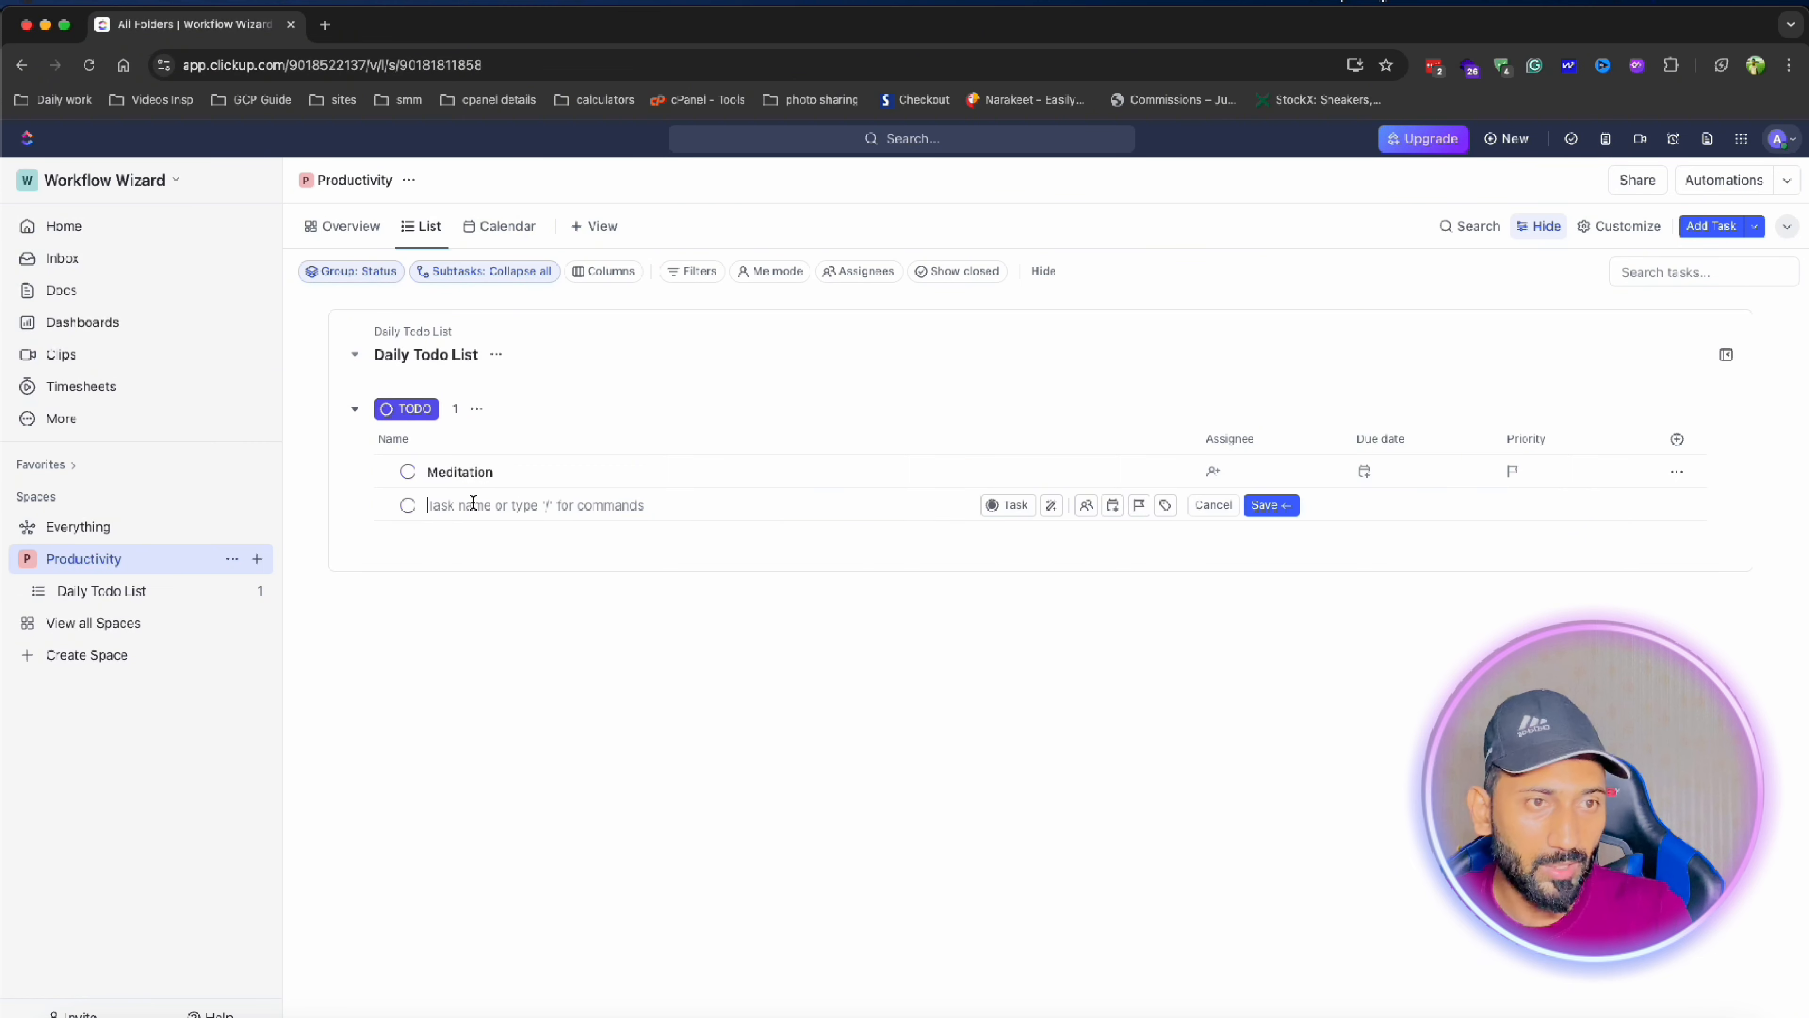
text(Reply to Emails)
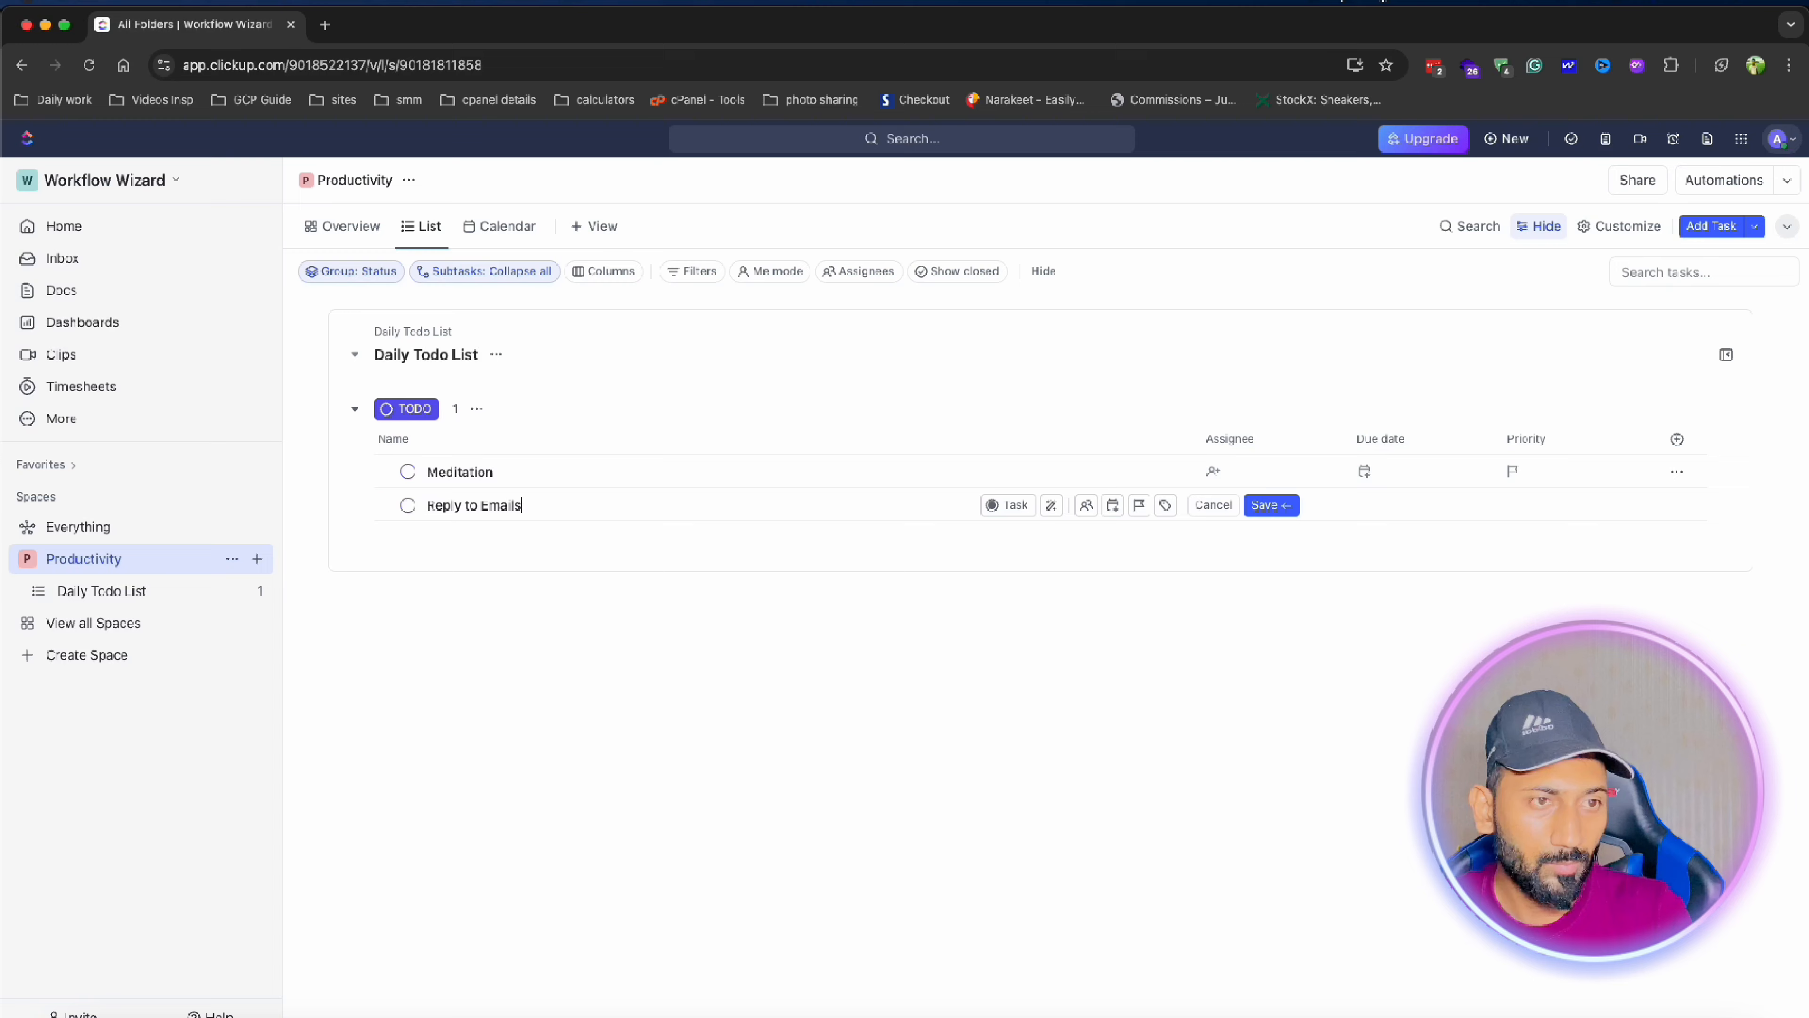
key(Return)
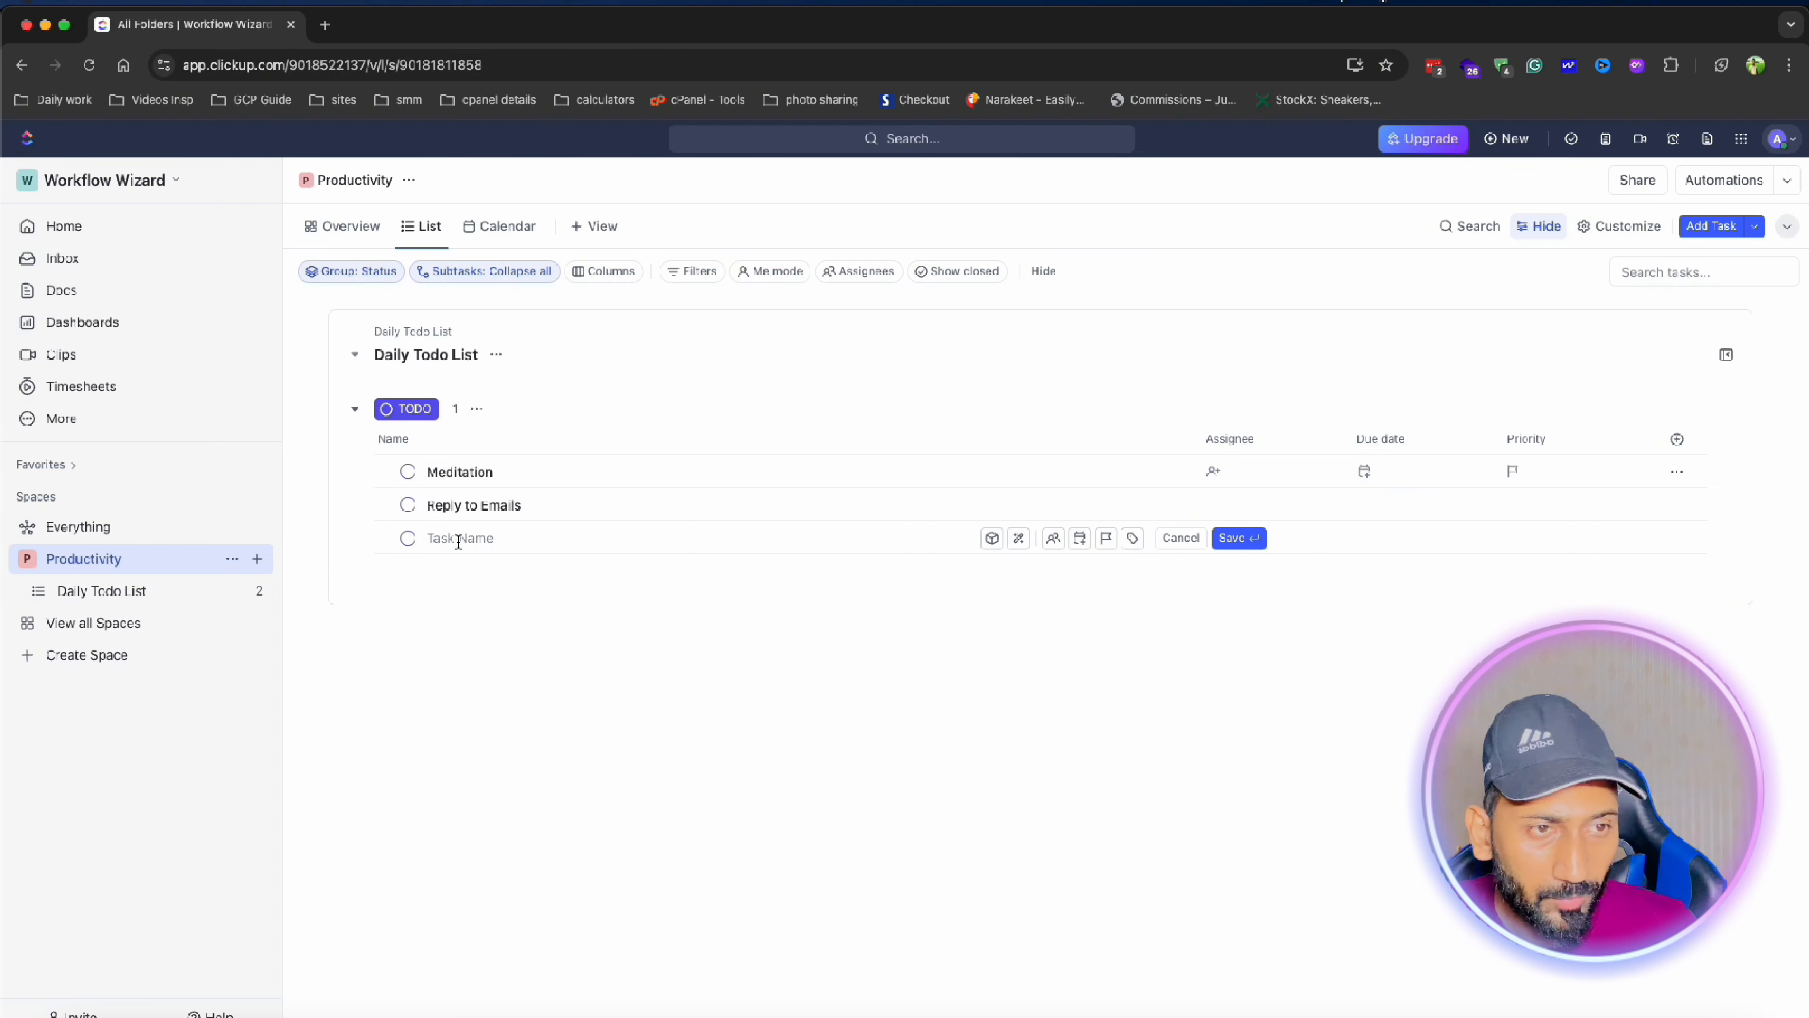
click(678, 645)
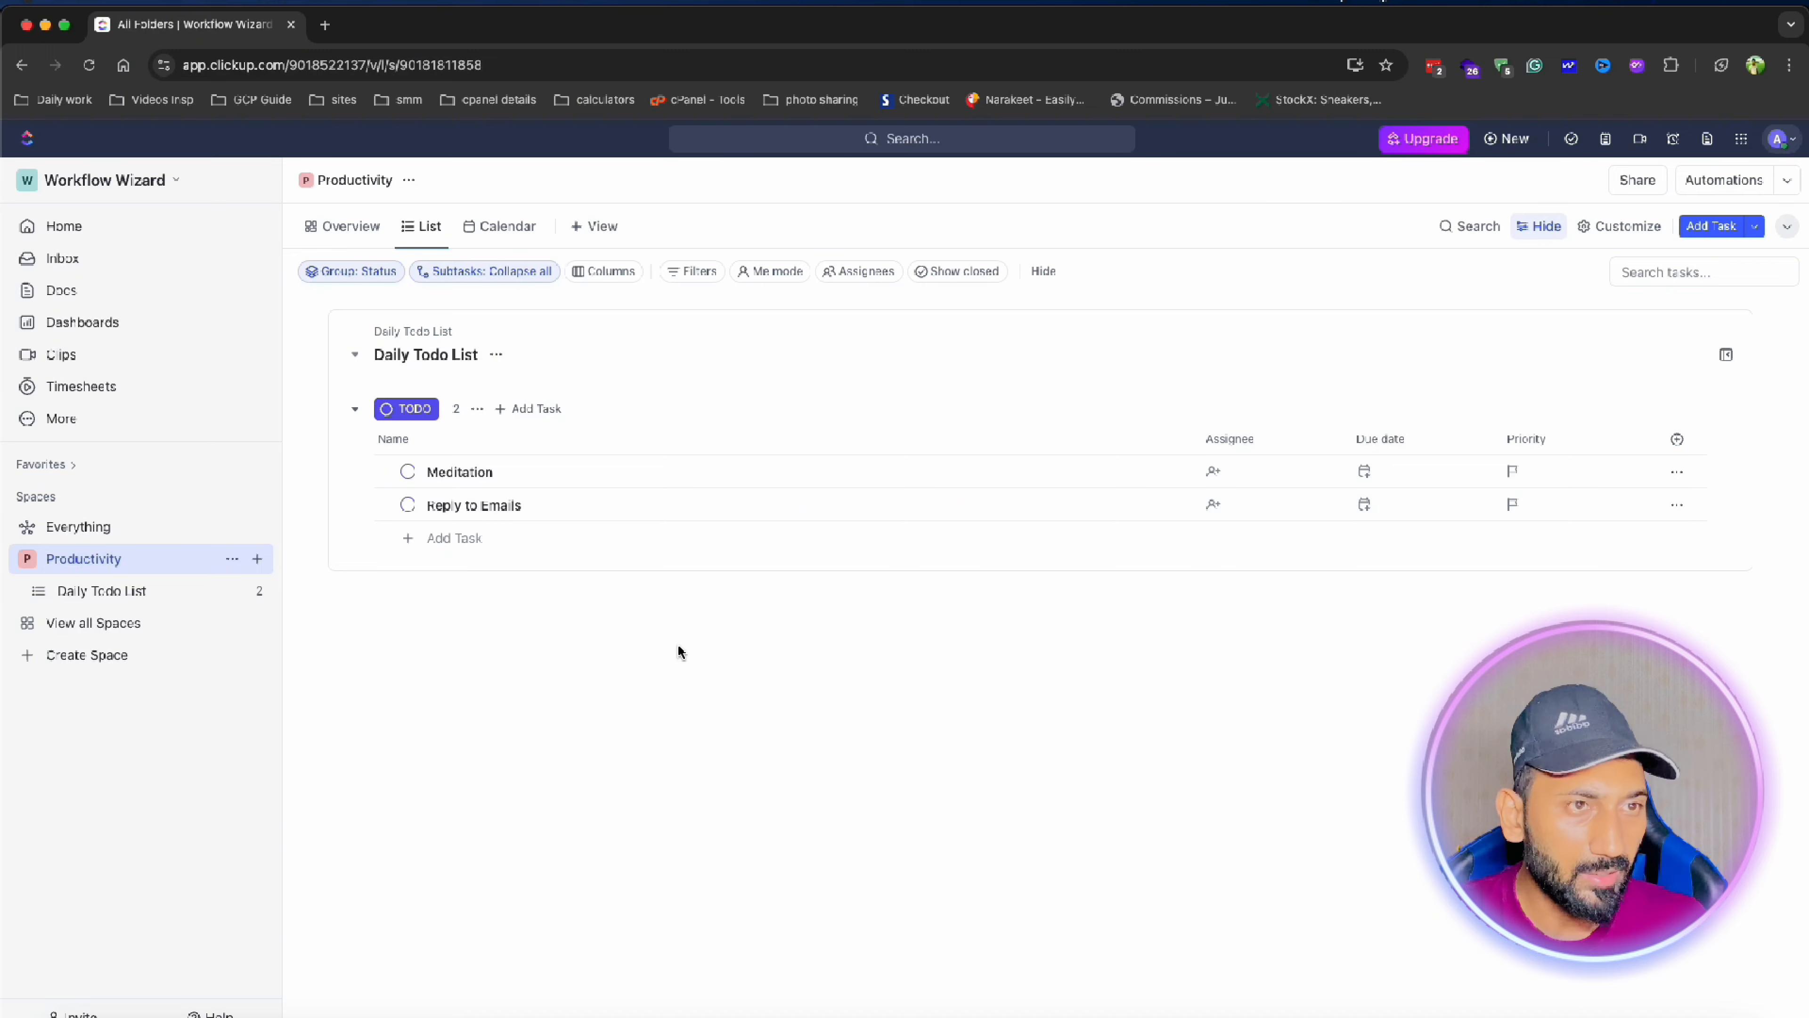
Add a Team Meeting task under TODO, due today at 2:00 pm, and check it in the Calendar view.
click(1710, 226)
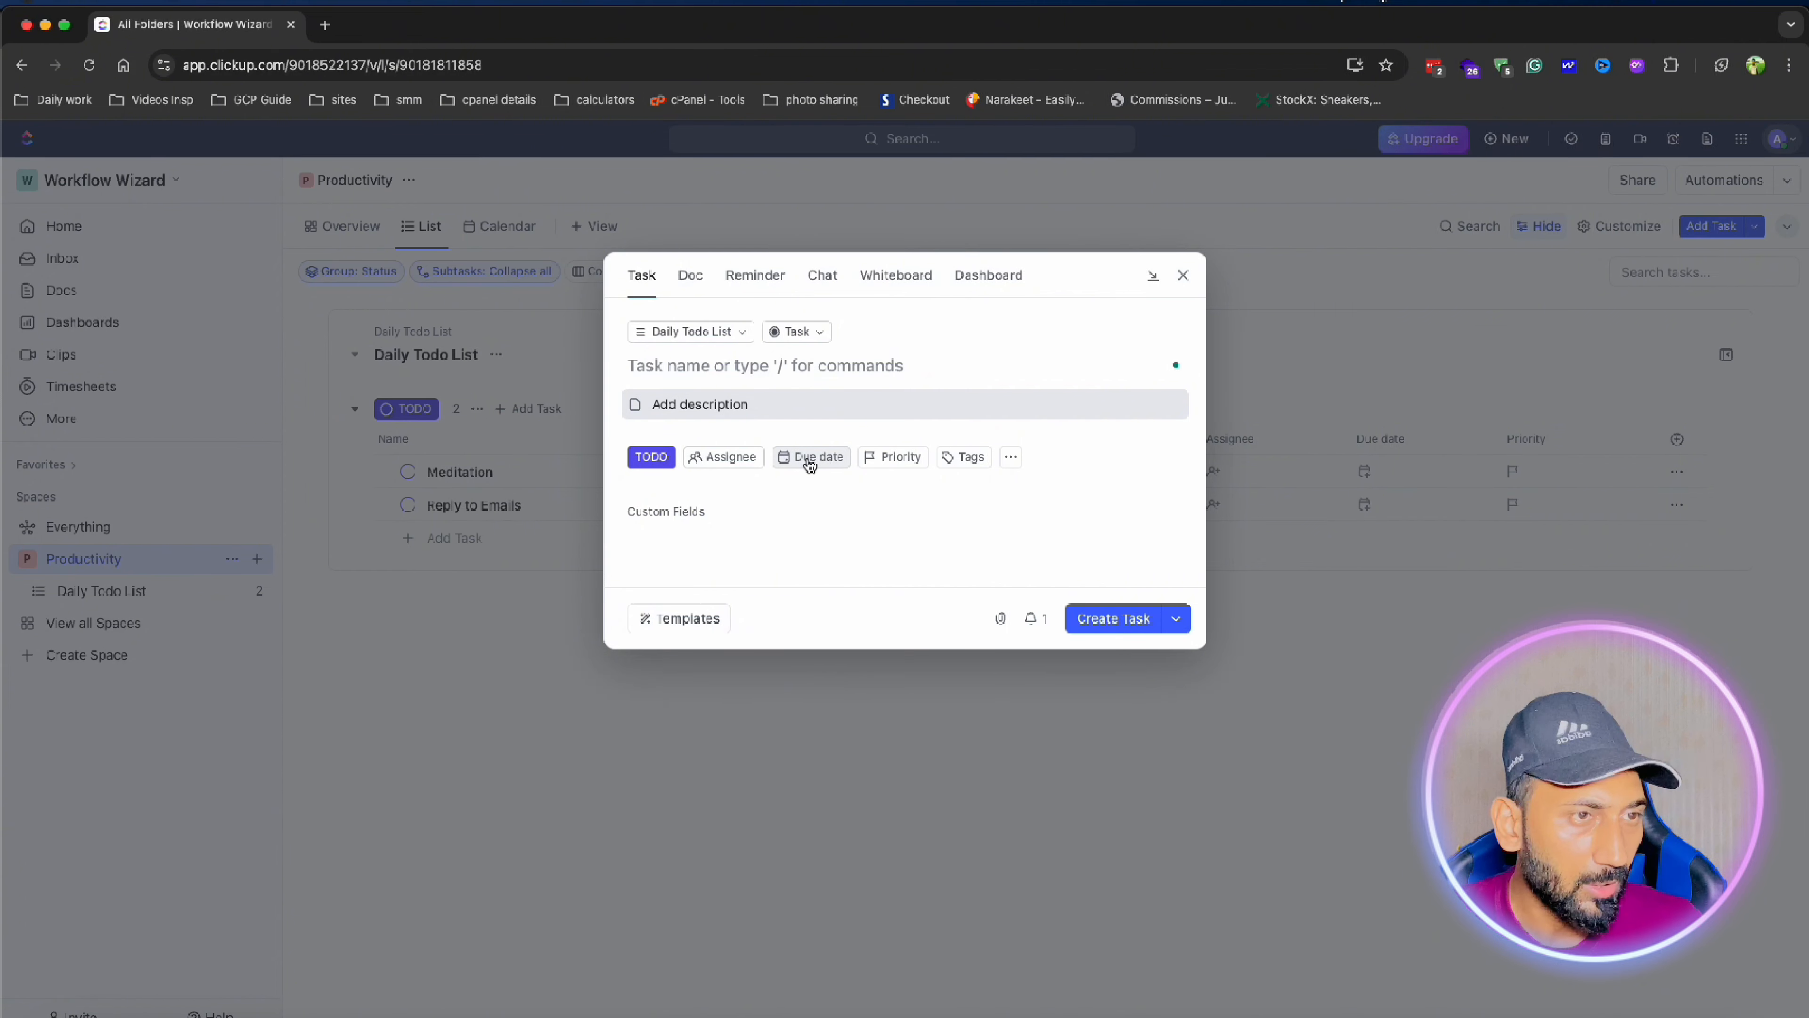
click(490, 680)
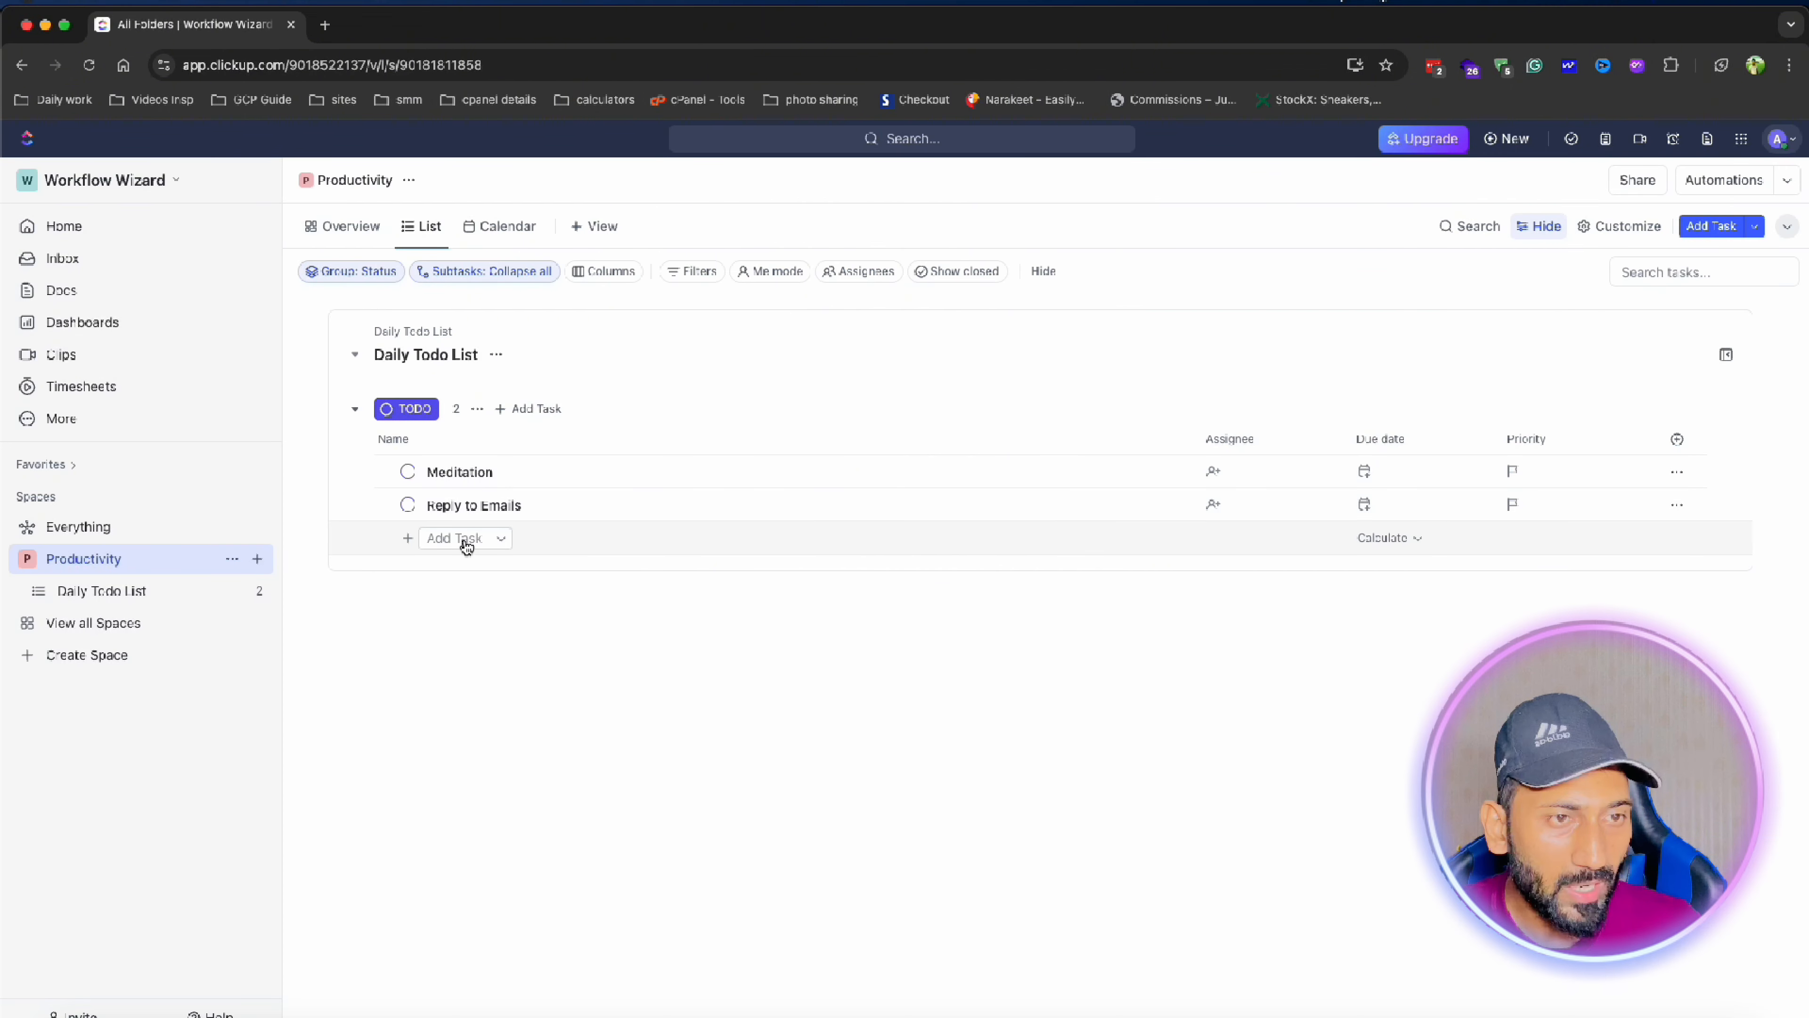
click(465, 539)
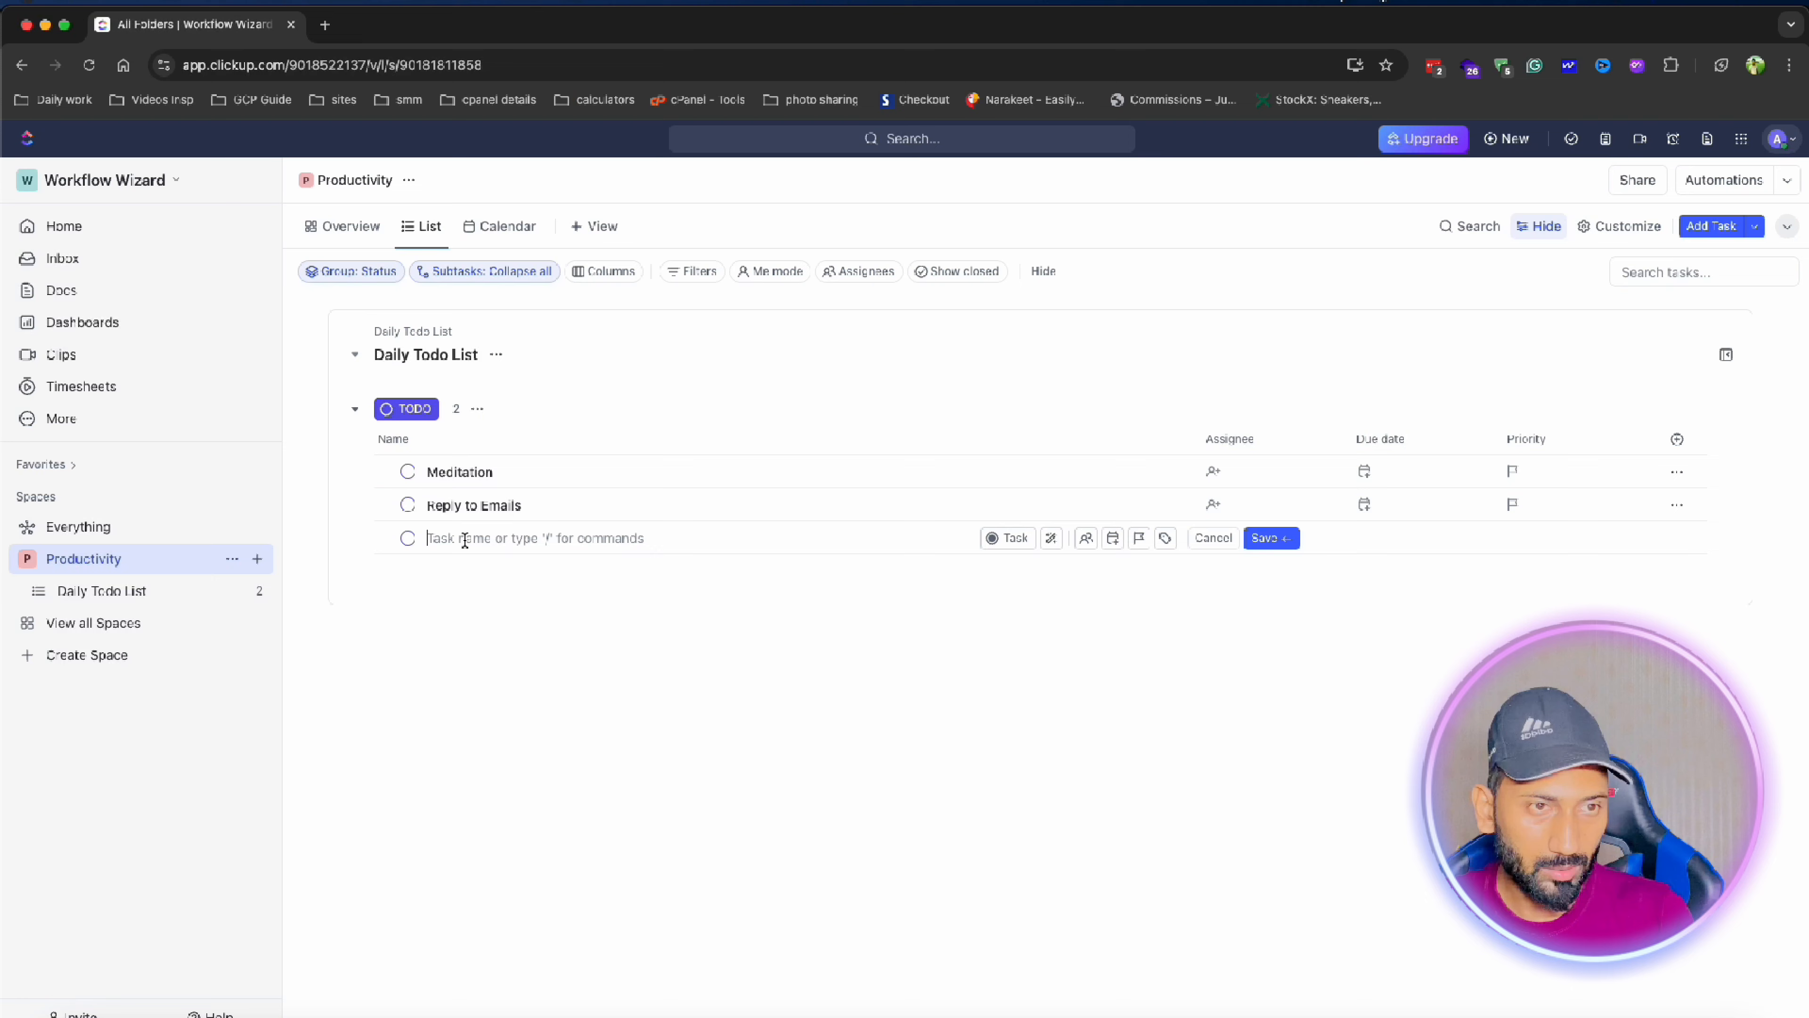
text(Team Meeting)
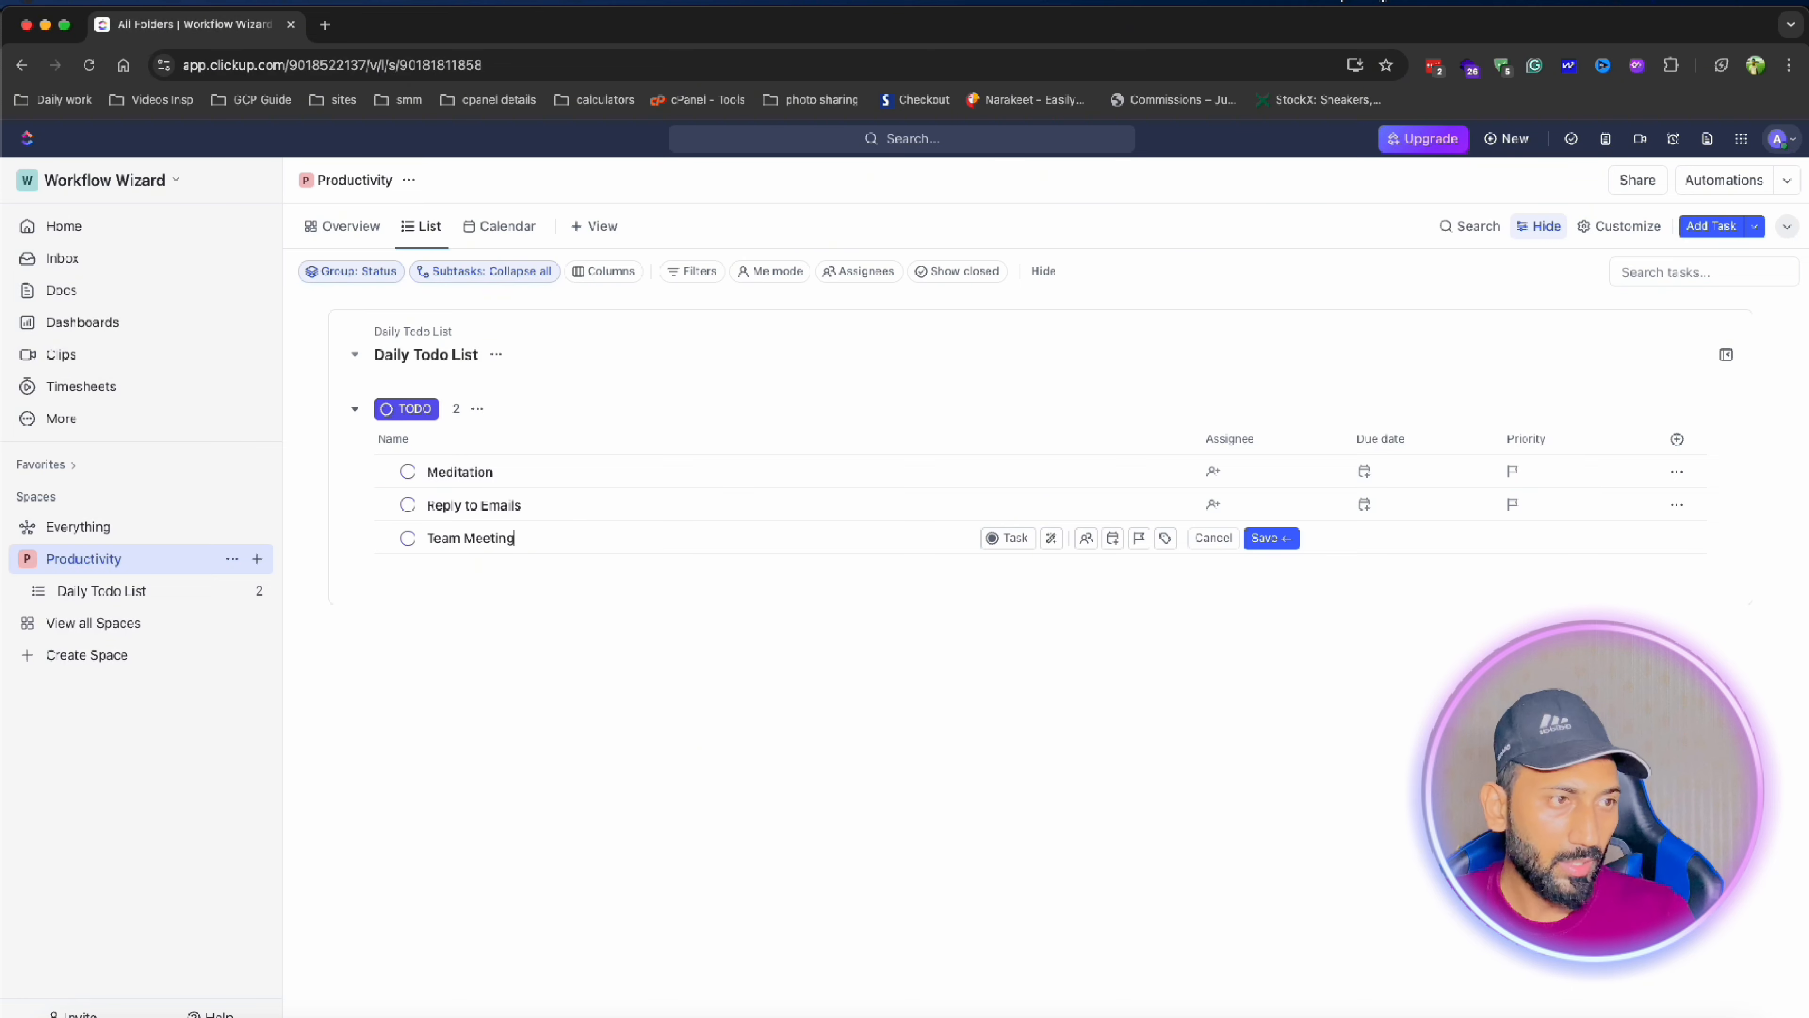
click(1114, 539)
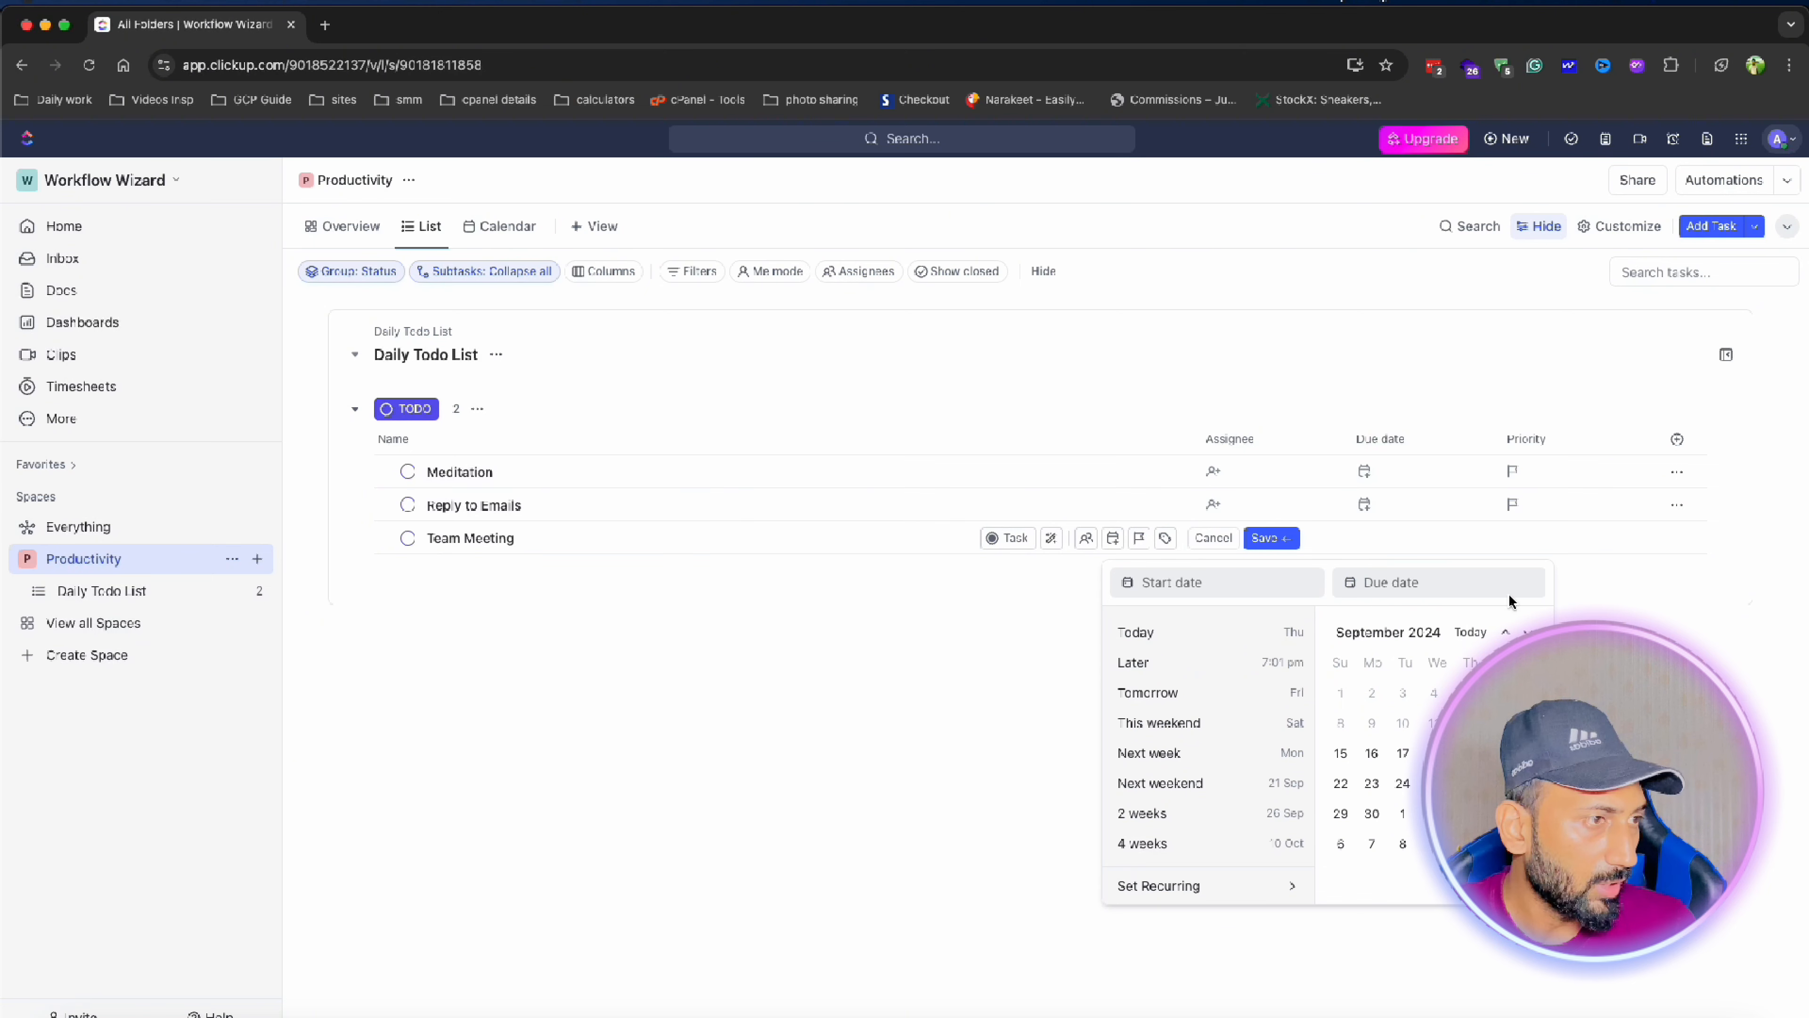
click(1418, 579)
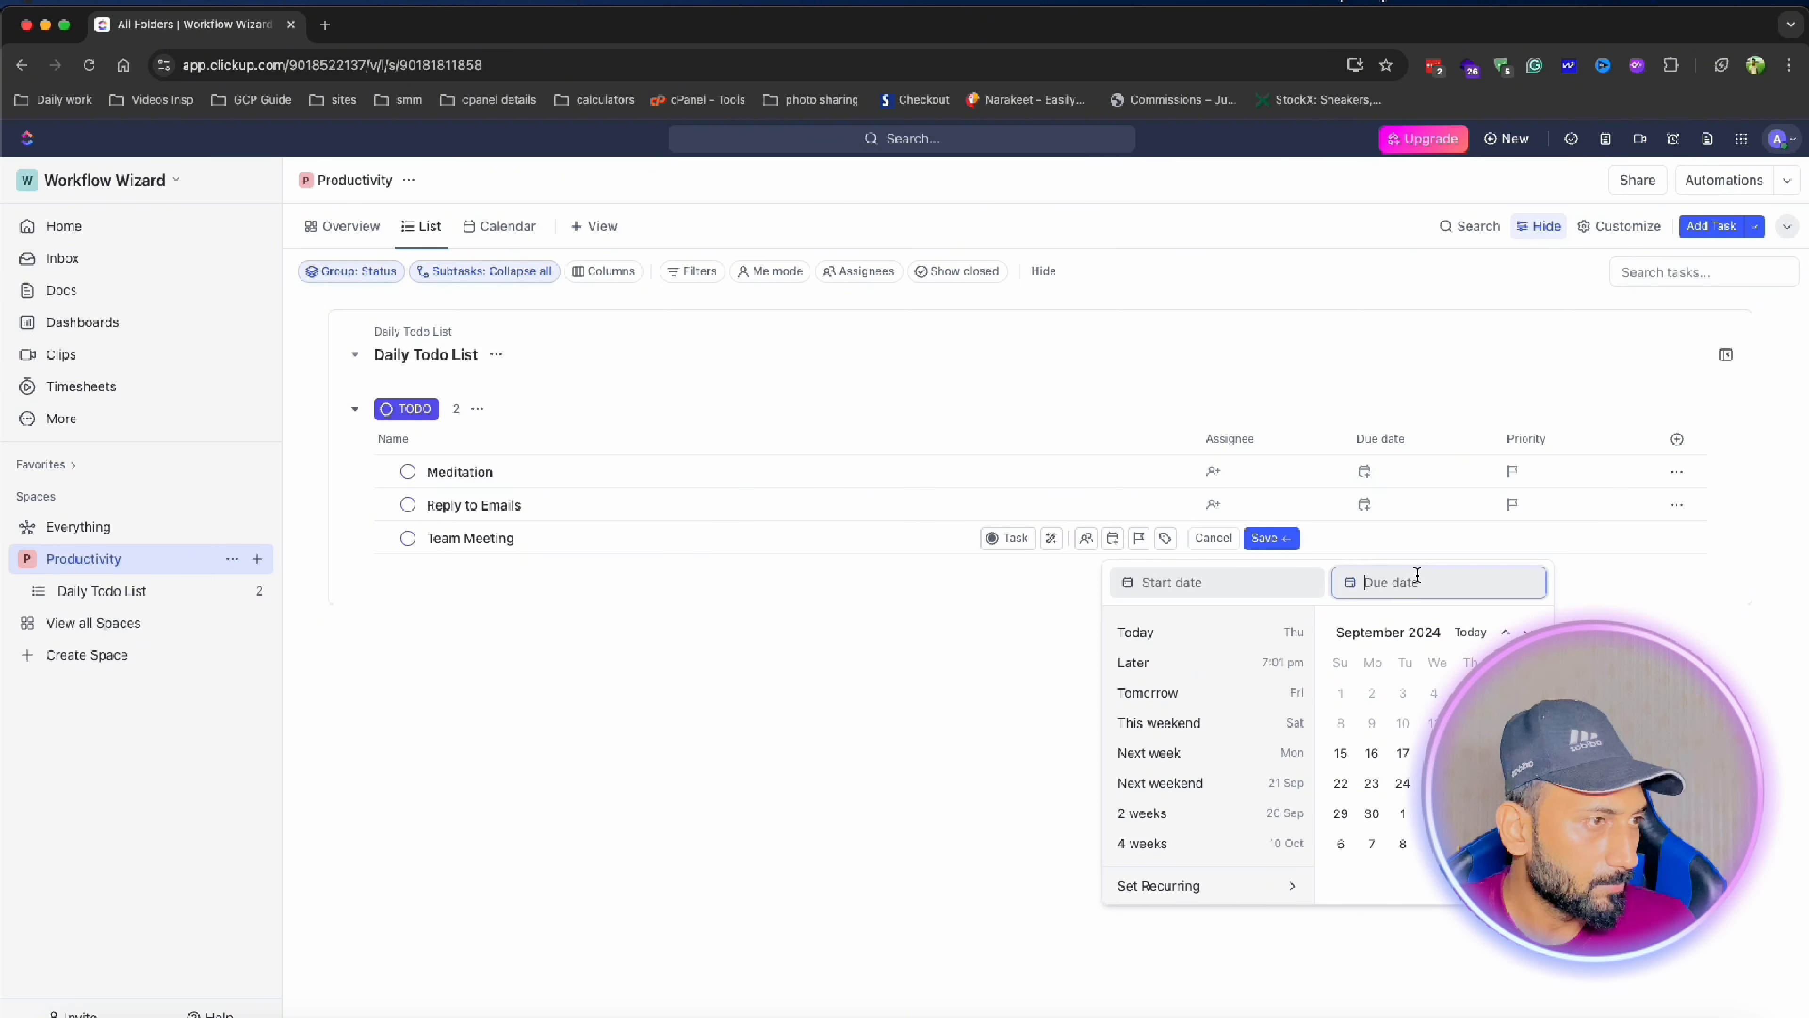
click(1466, 723)
click(1504, 580)
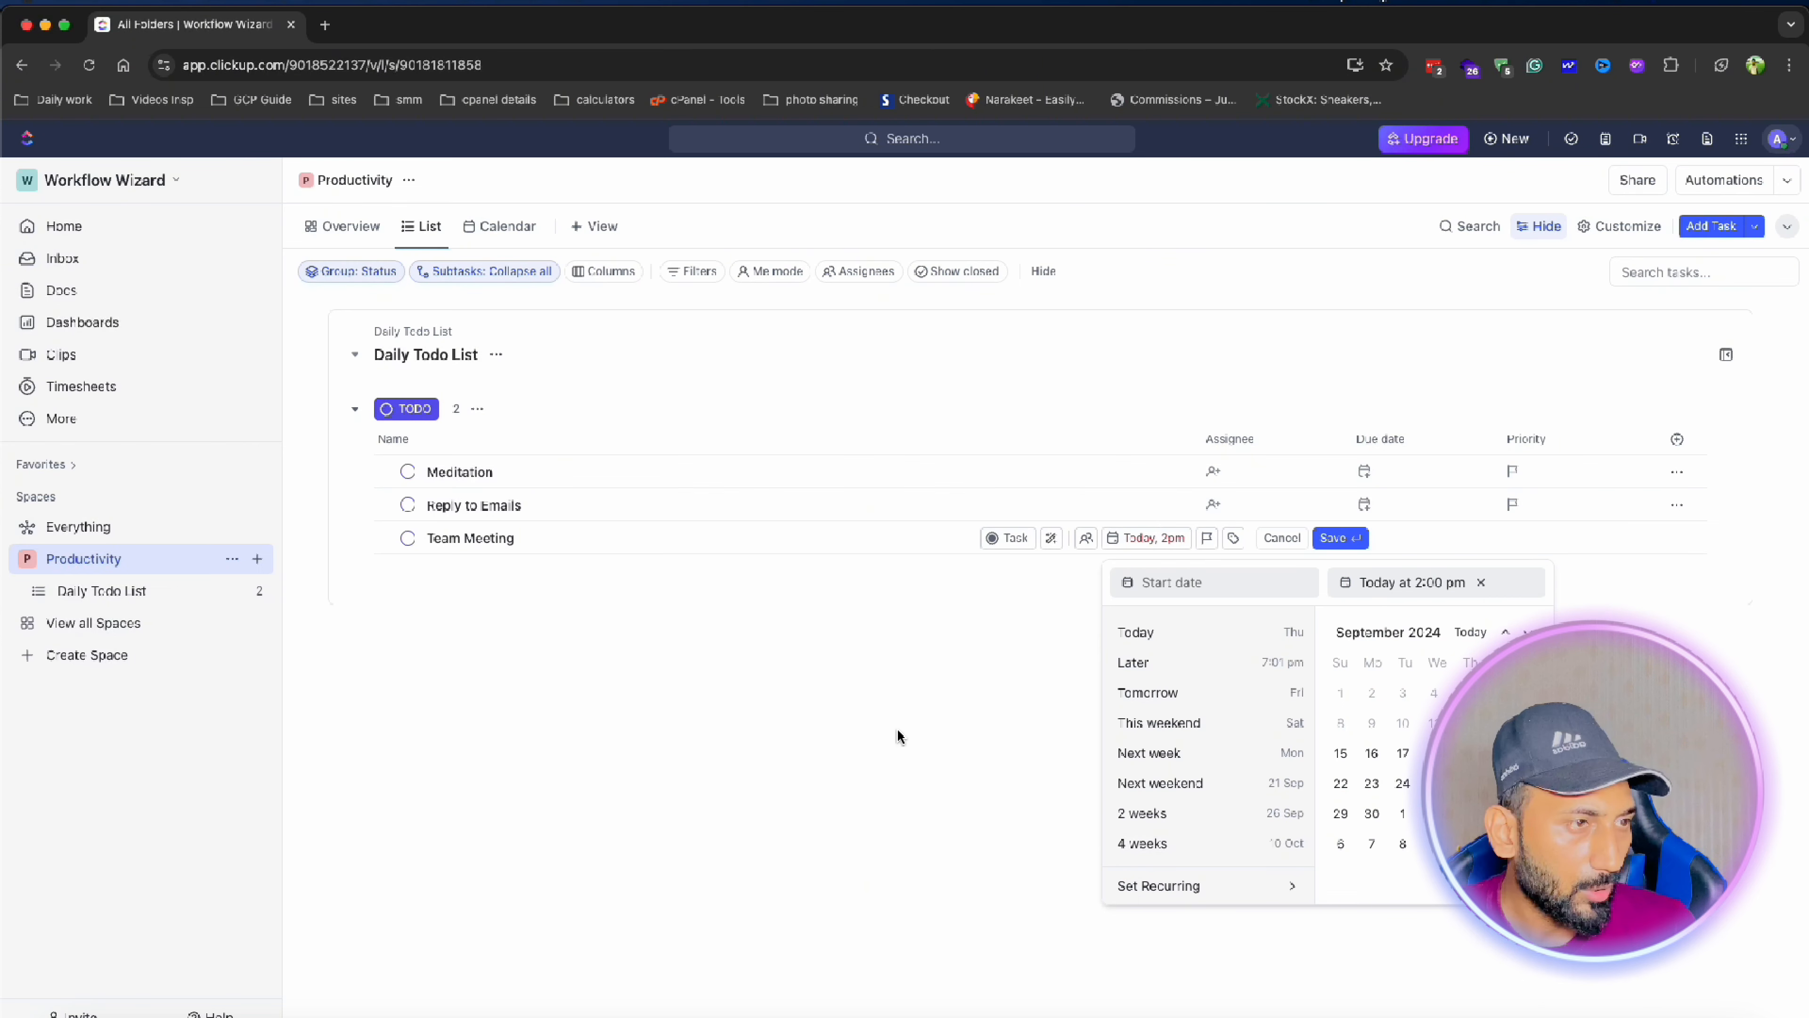
click(899, 737)
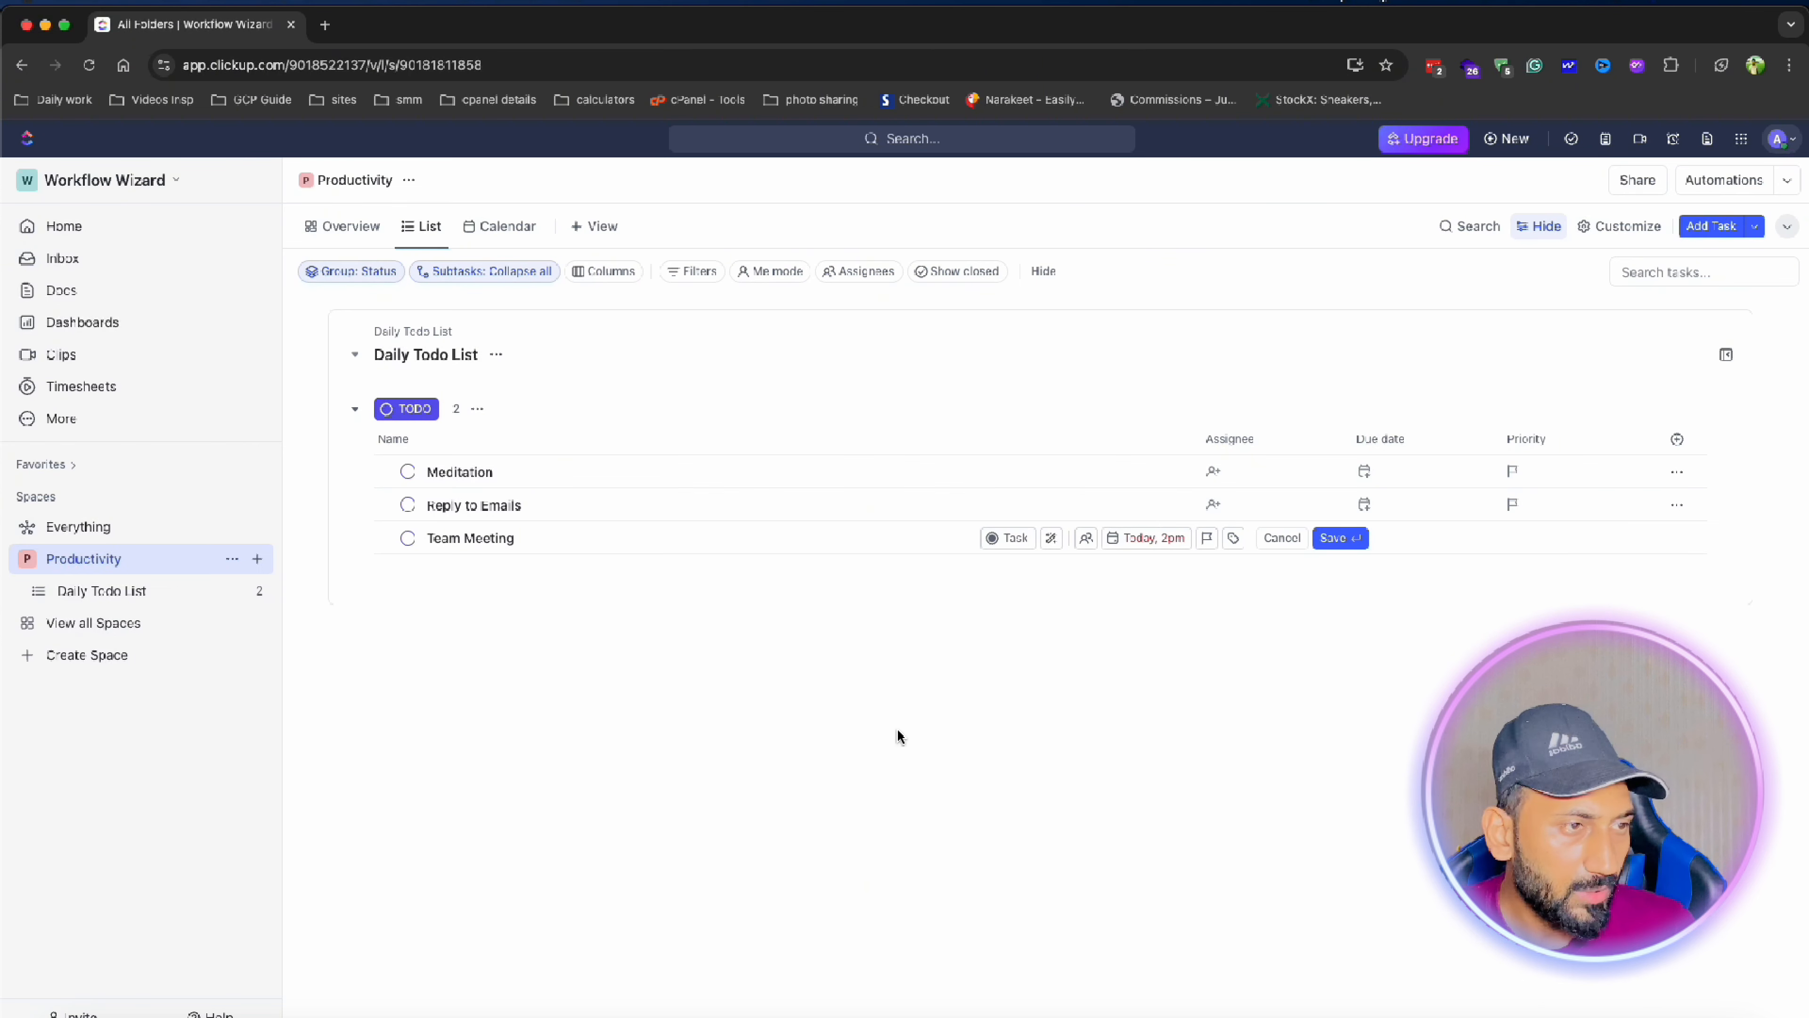
click(1340, 539)
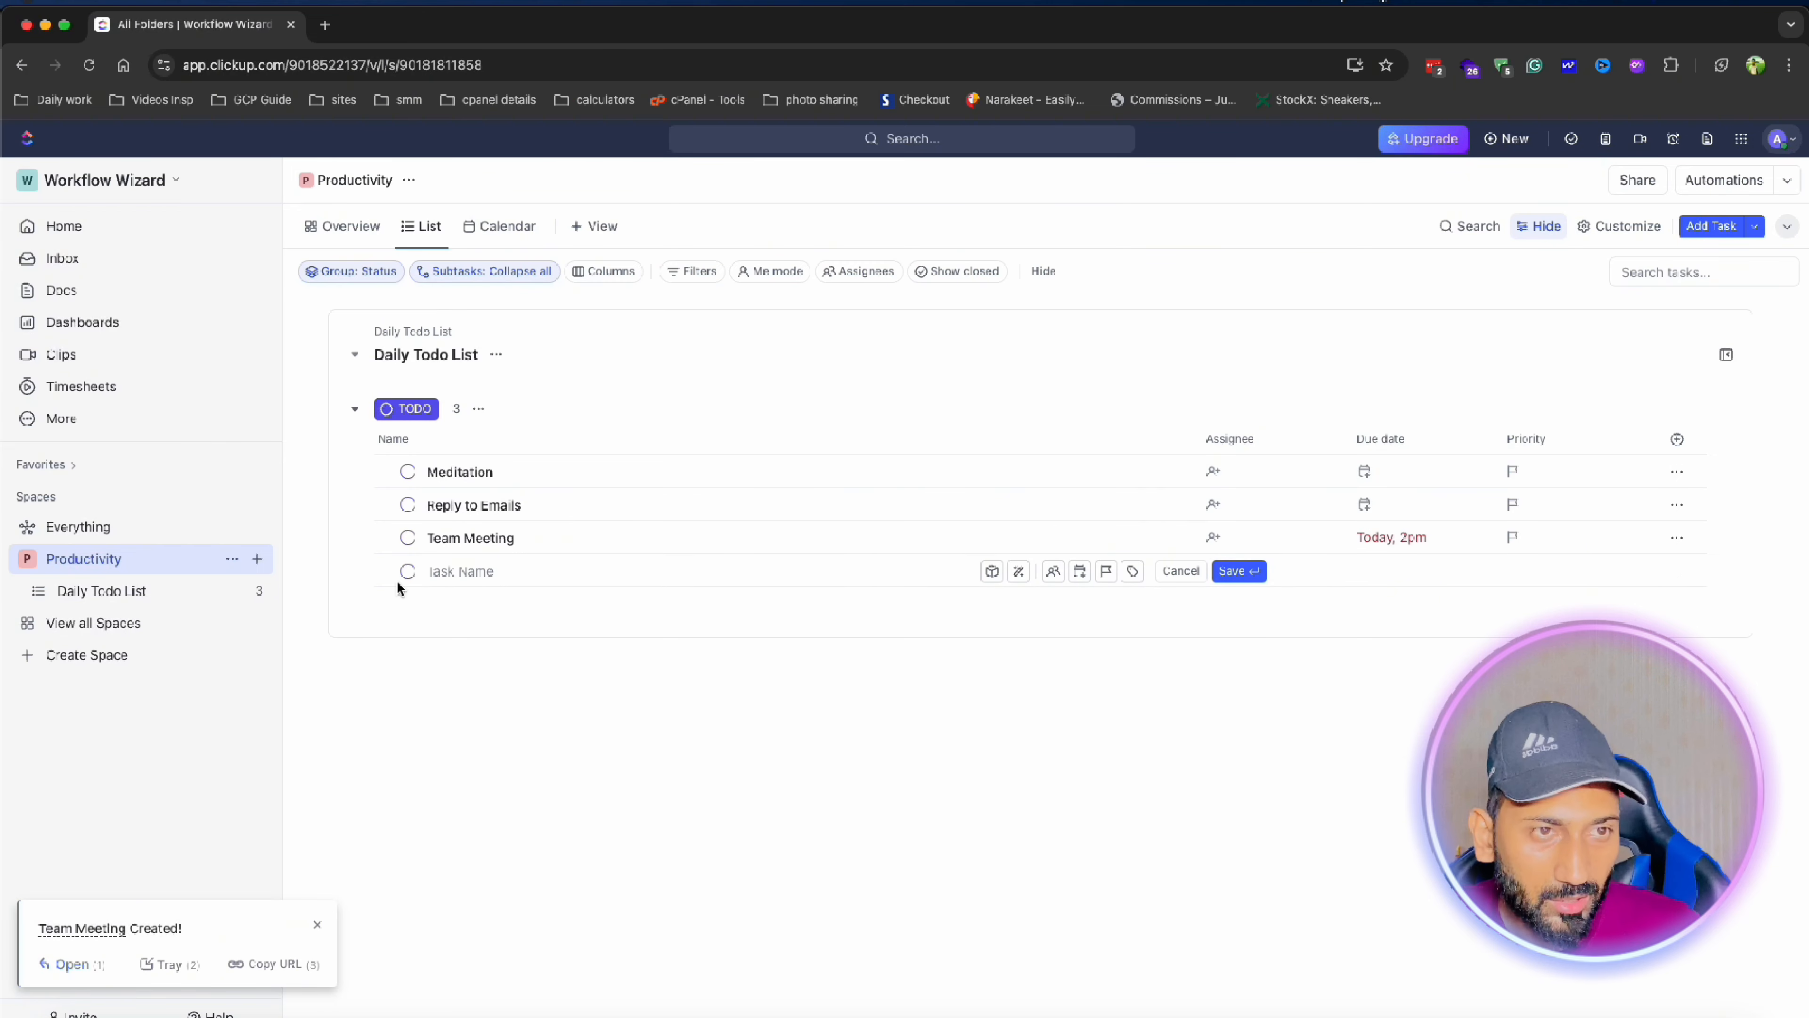
click(477, 717)
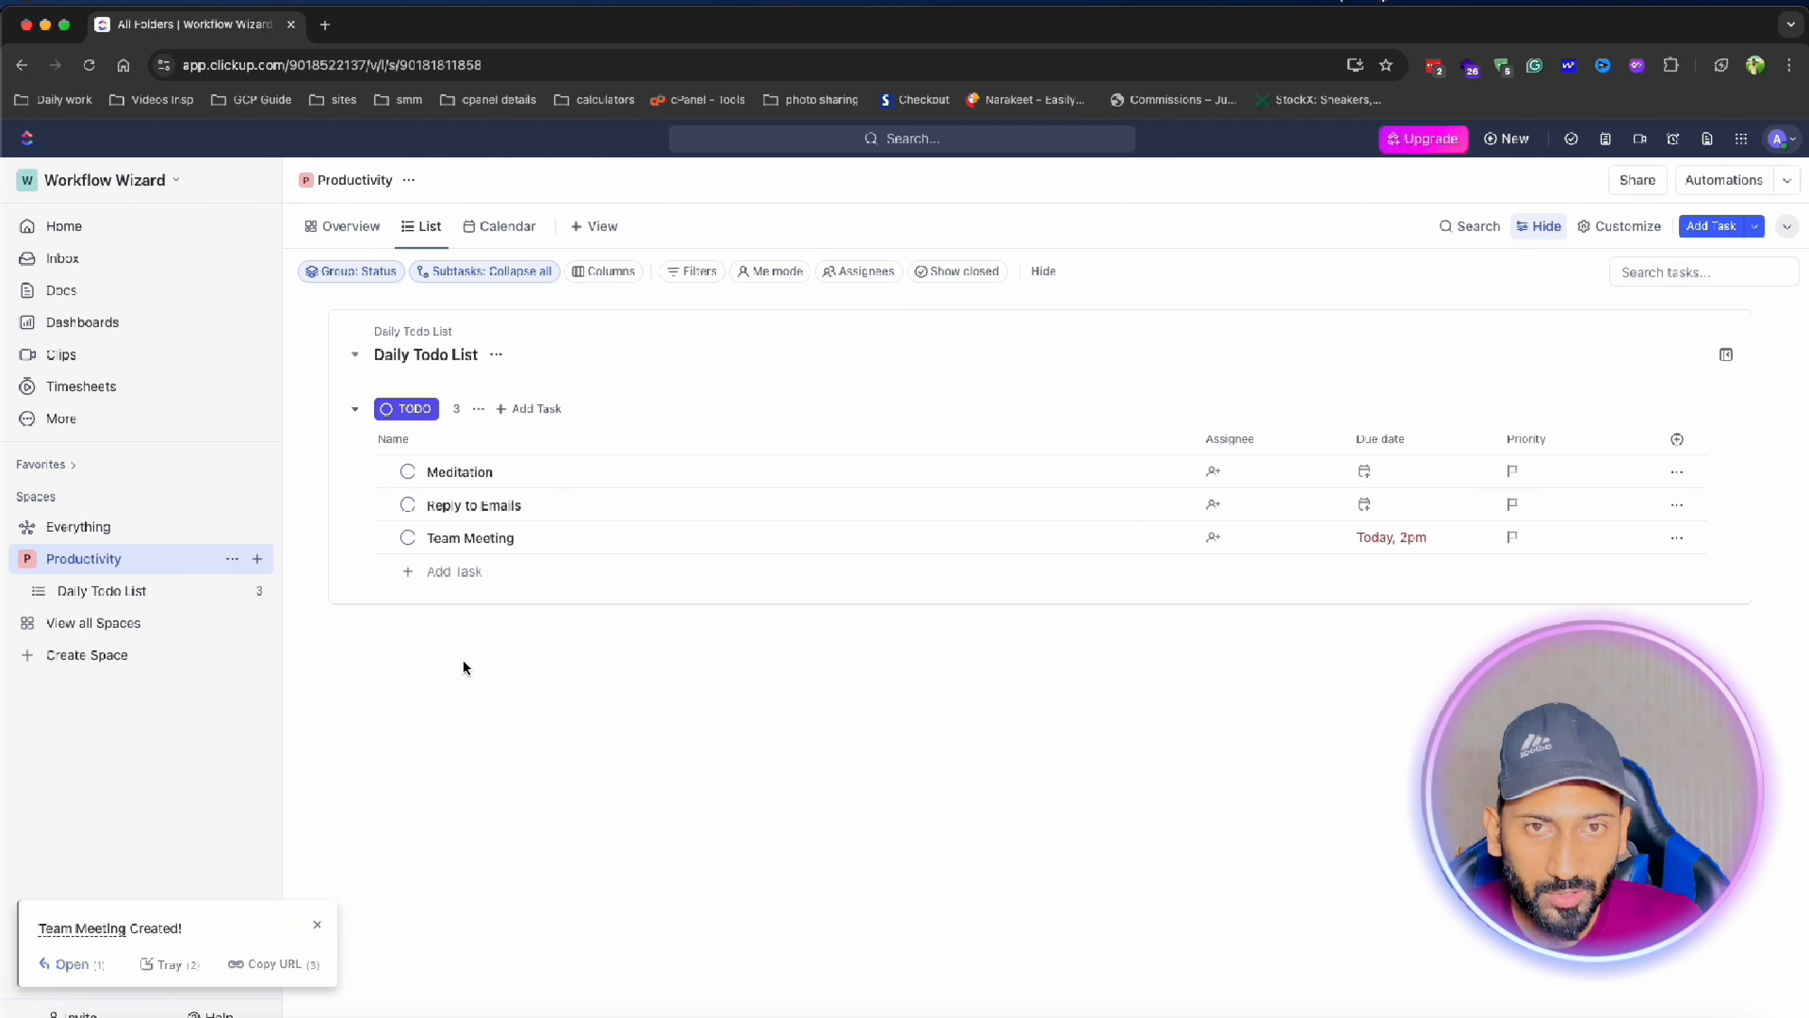
click(502, 231)
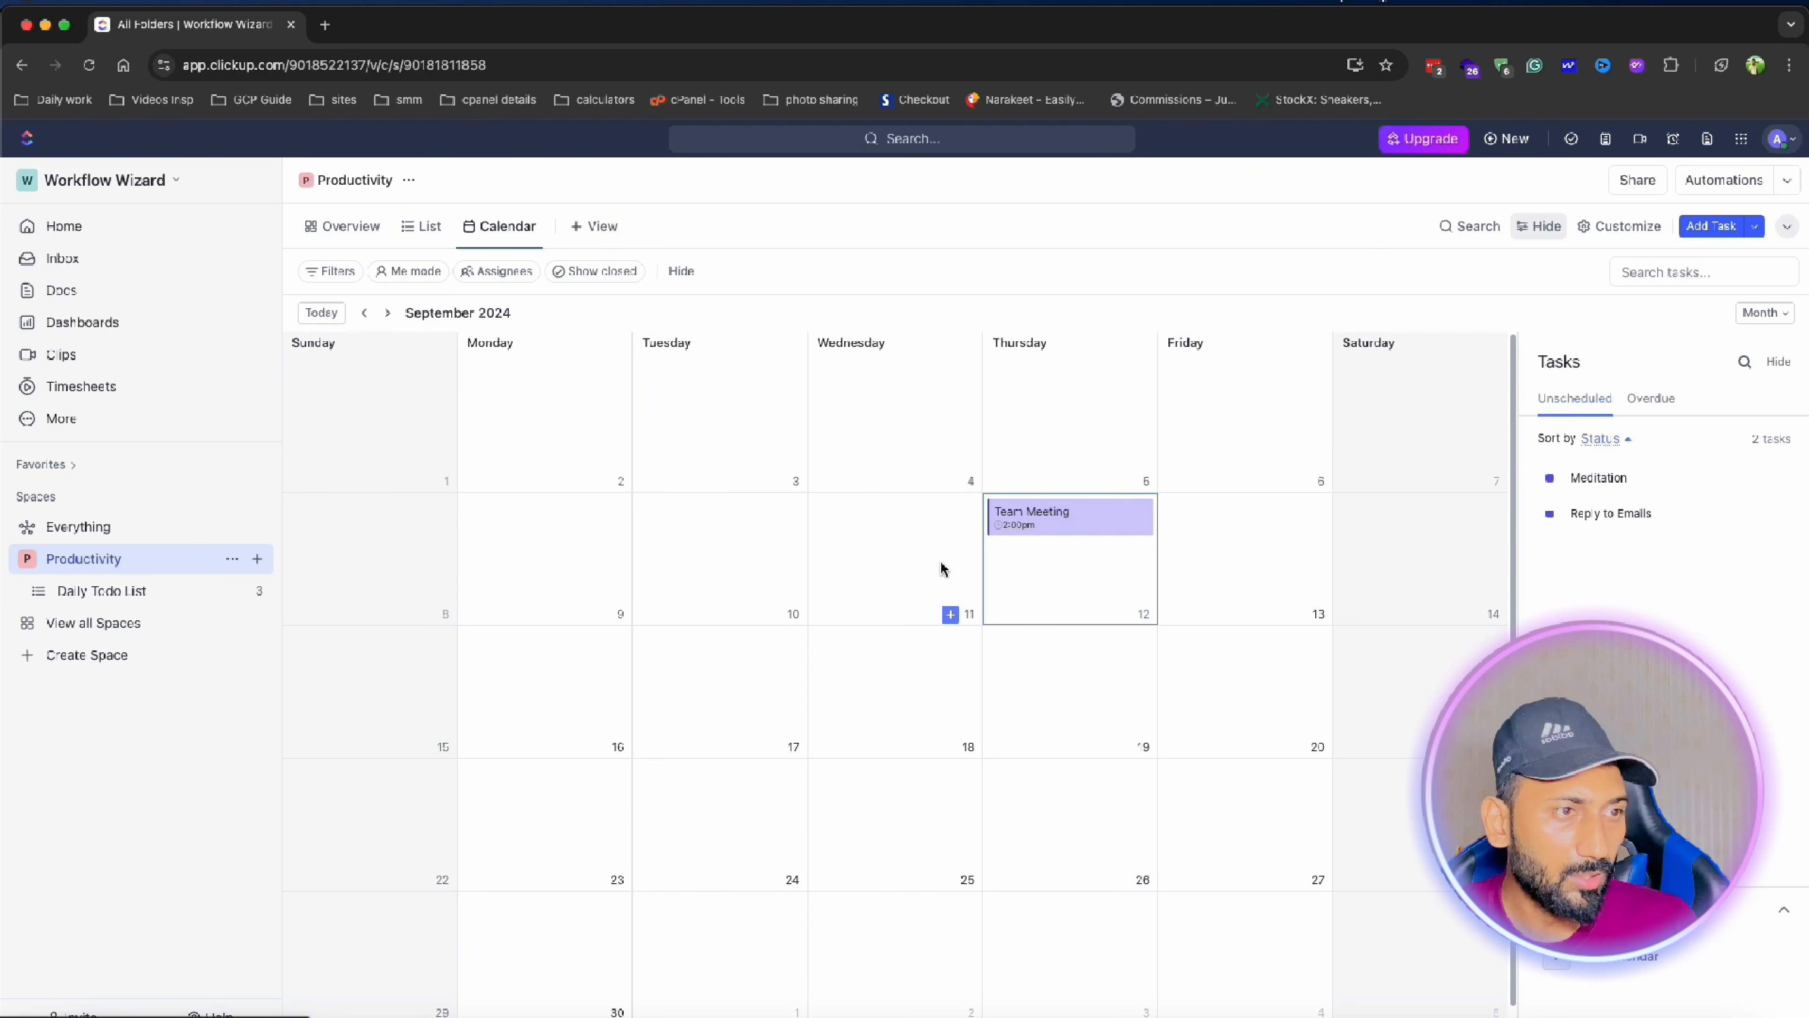
In the List view, move the Meditation task through the IN PROGRESS and ASSIGNED statuses and finally mark it FINISHED.
click(431, 228)
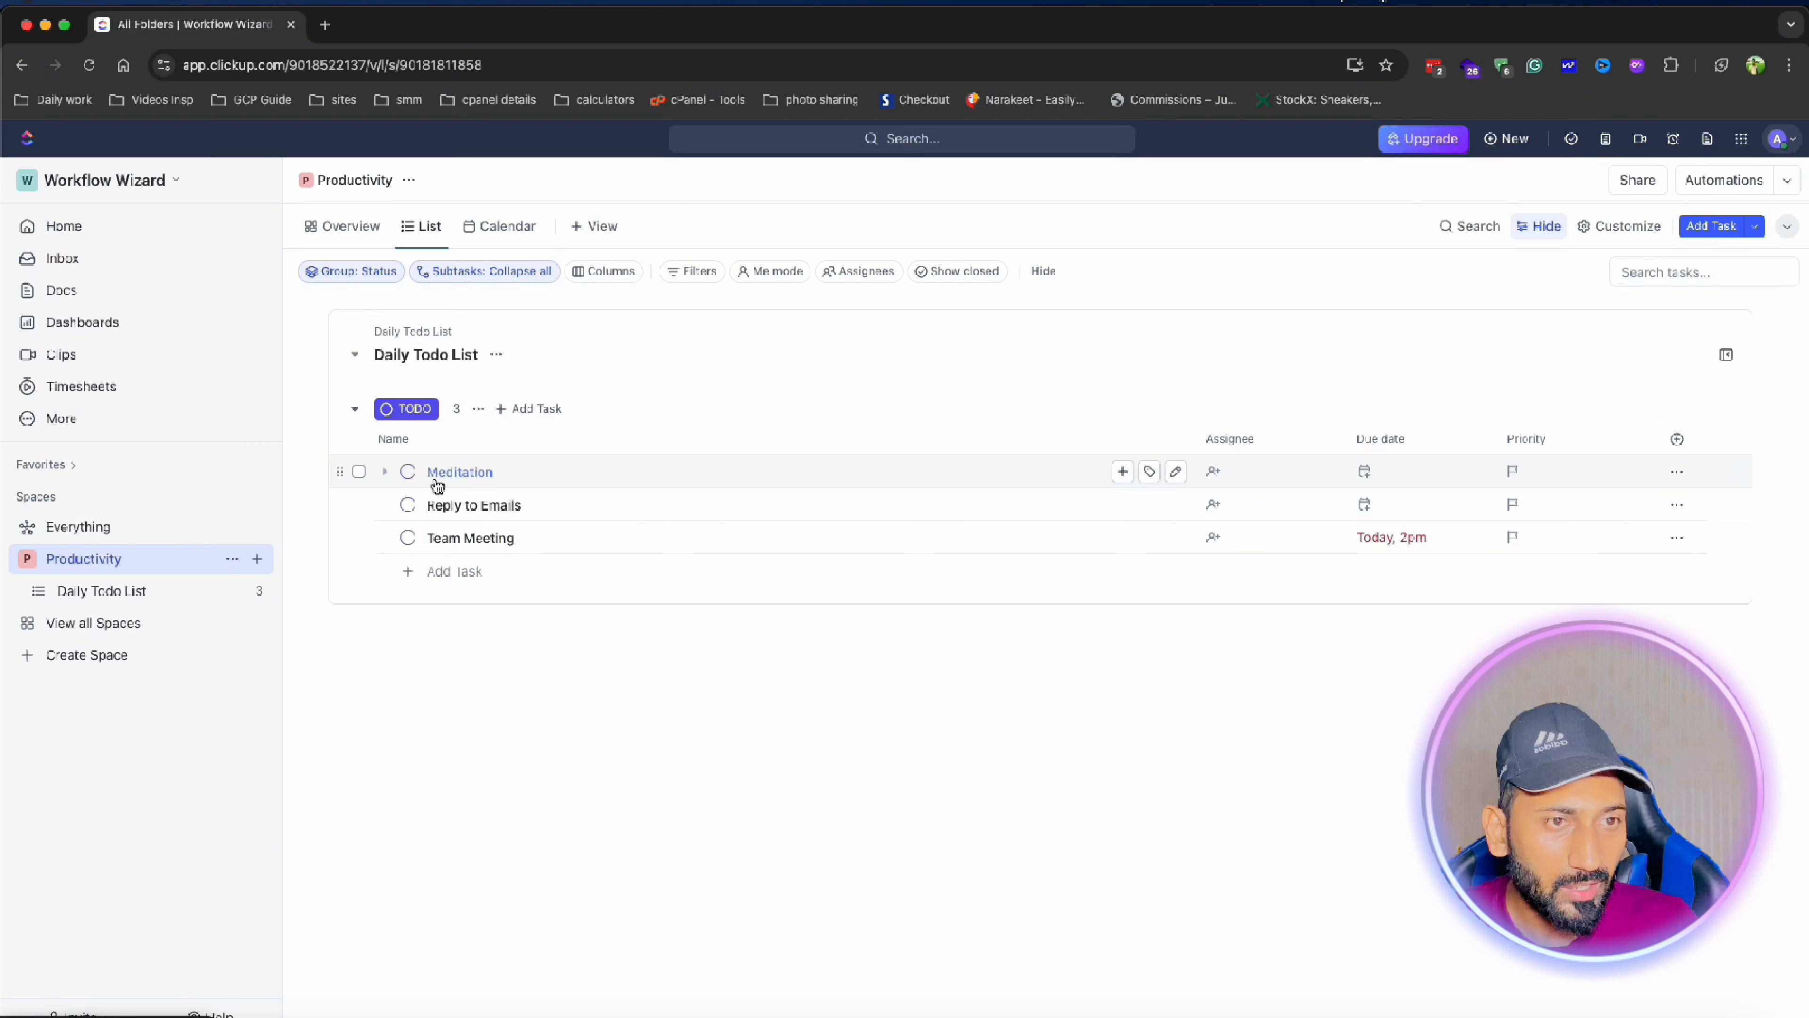
click(408, 472)
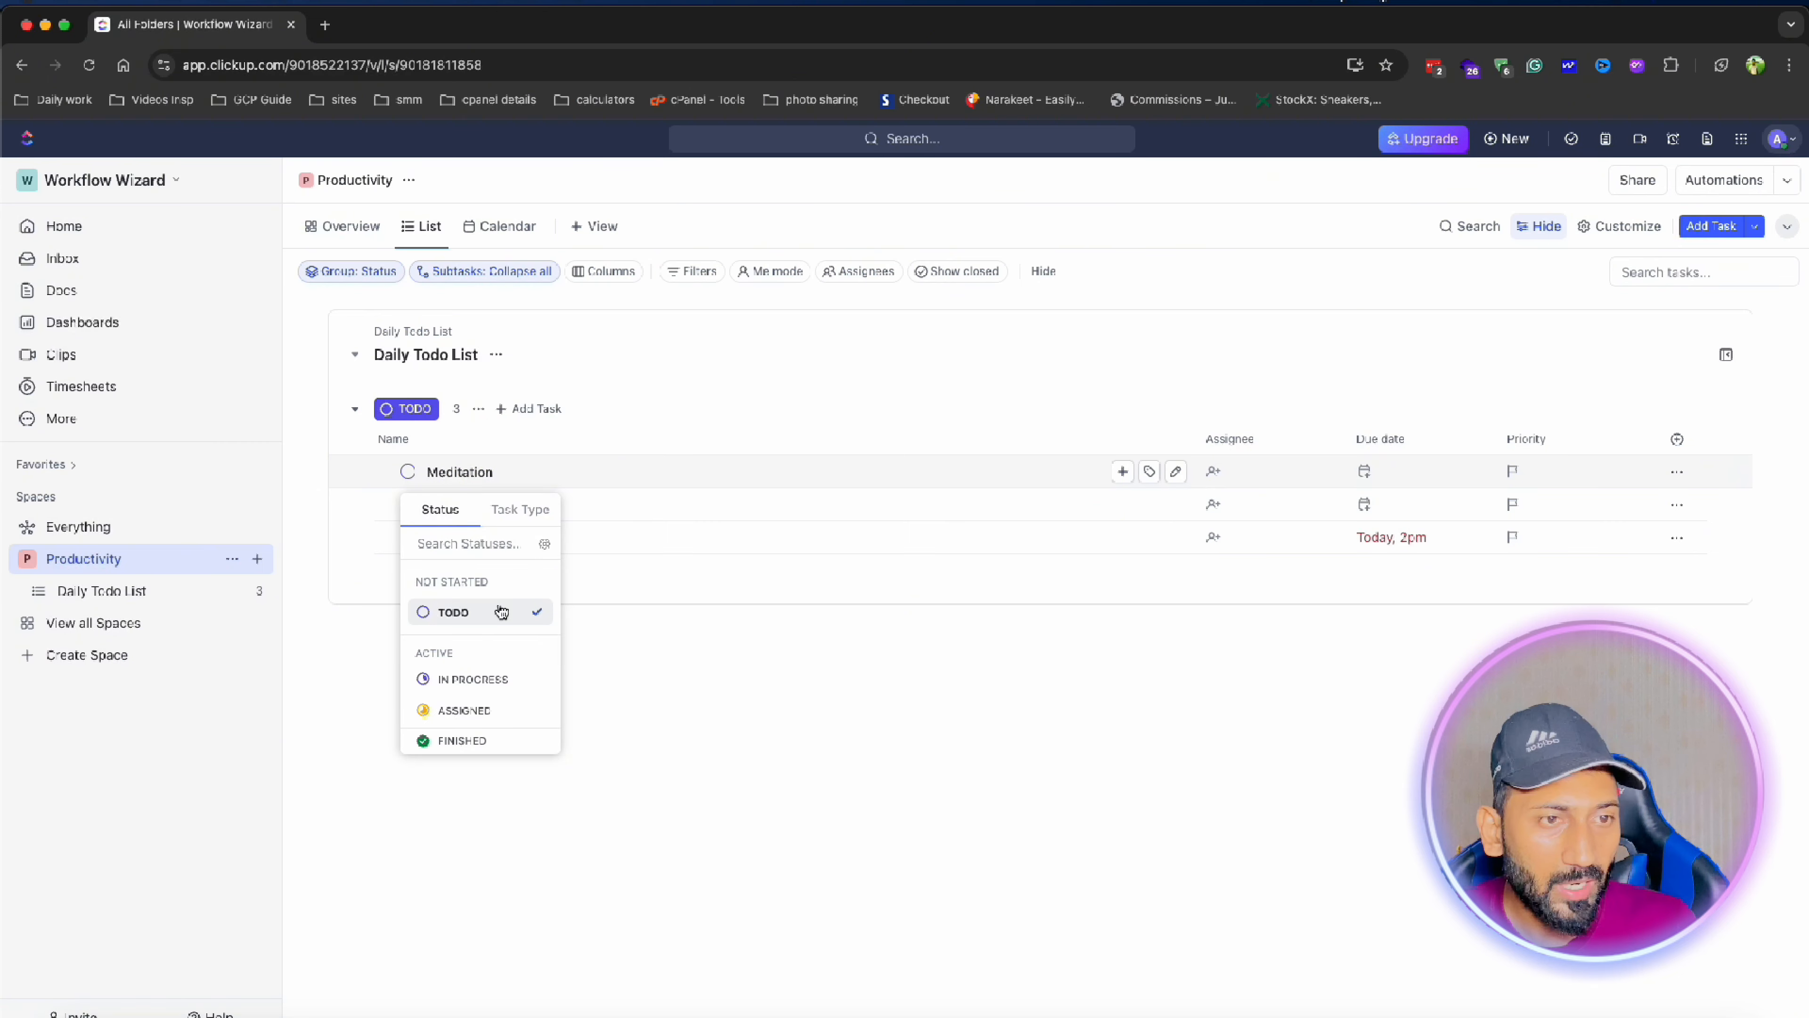
click(478, 683)
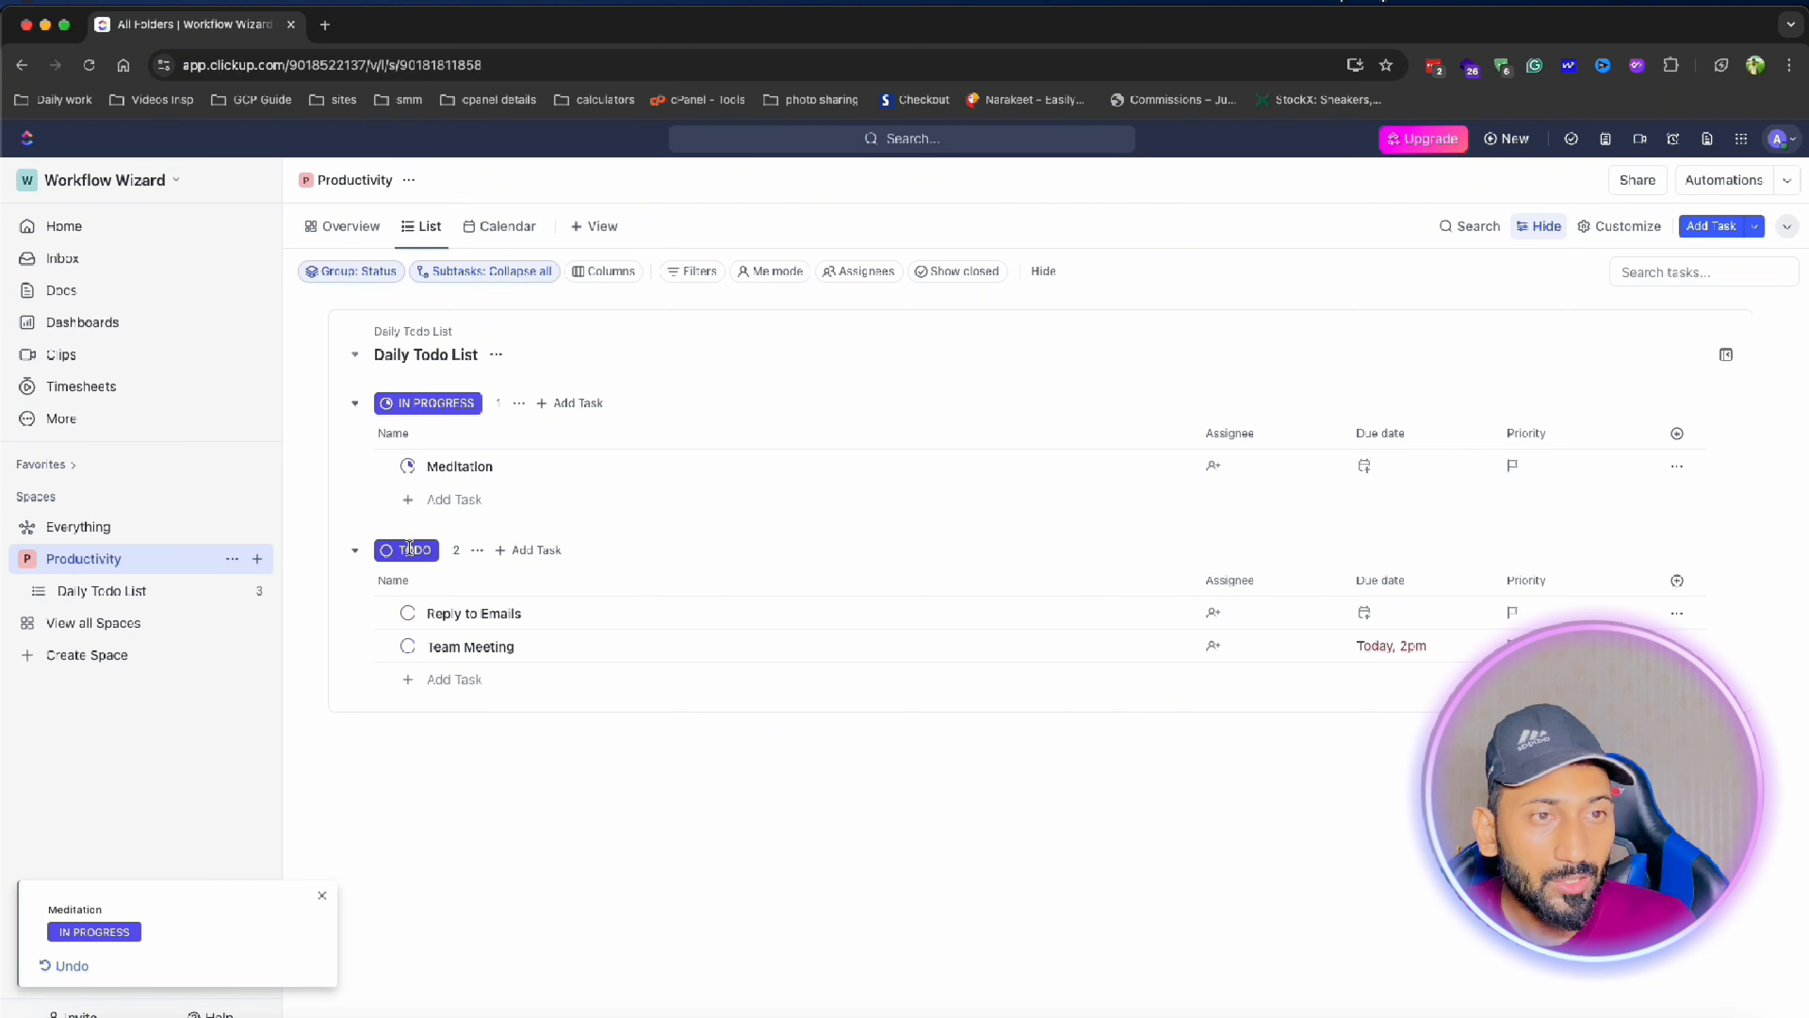
click(407, 466)
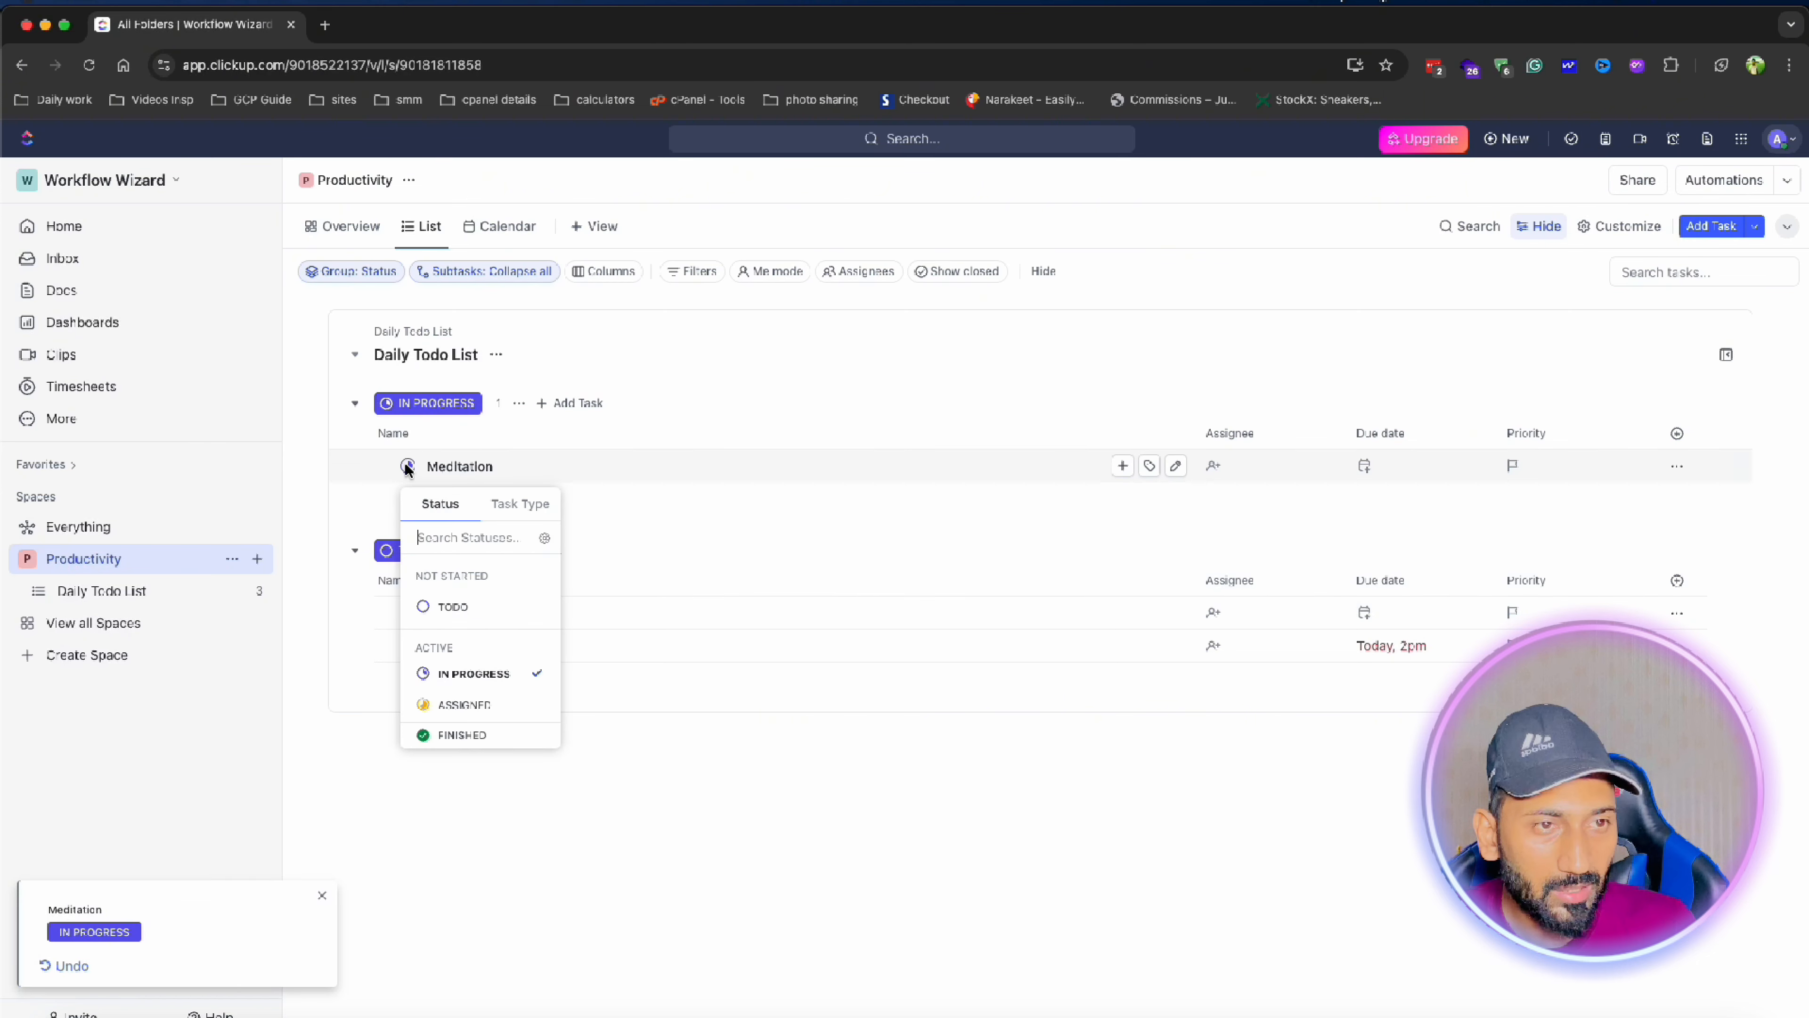
click(461, 704)
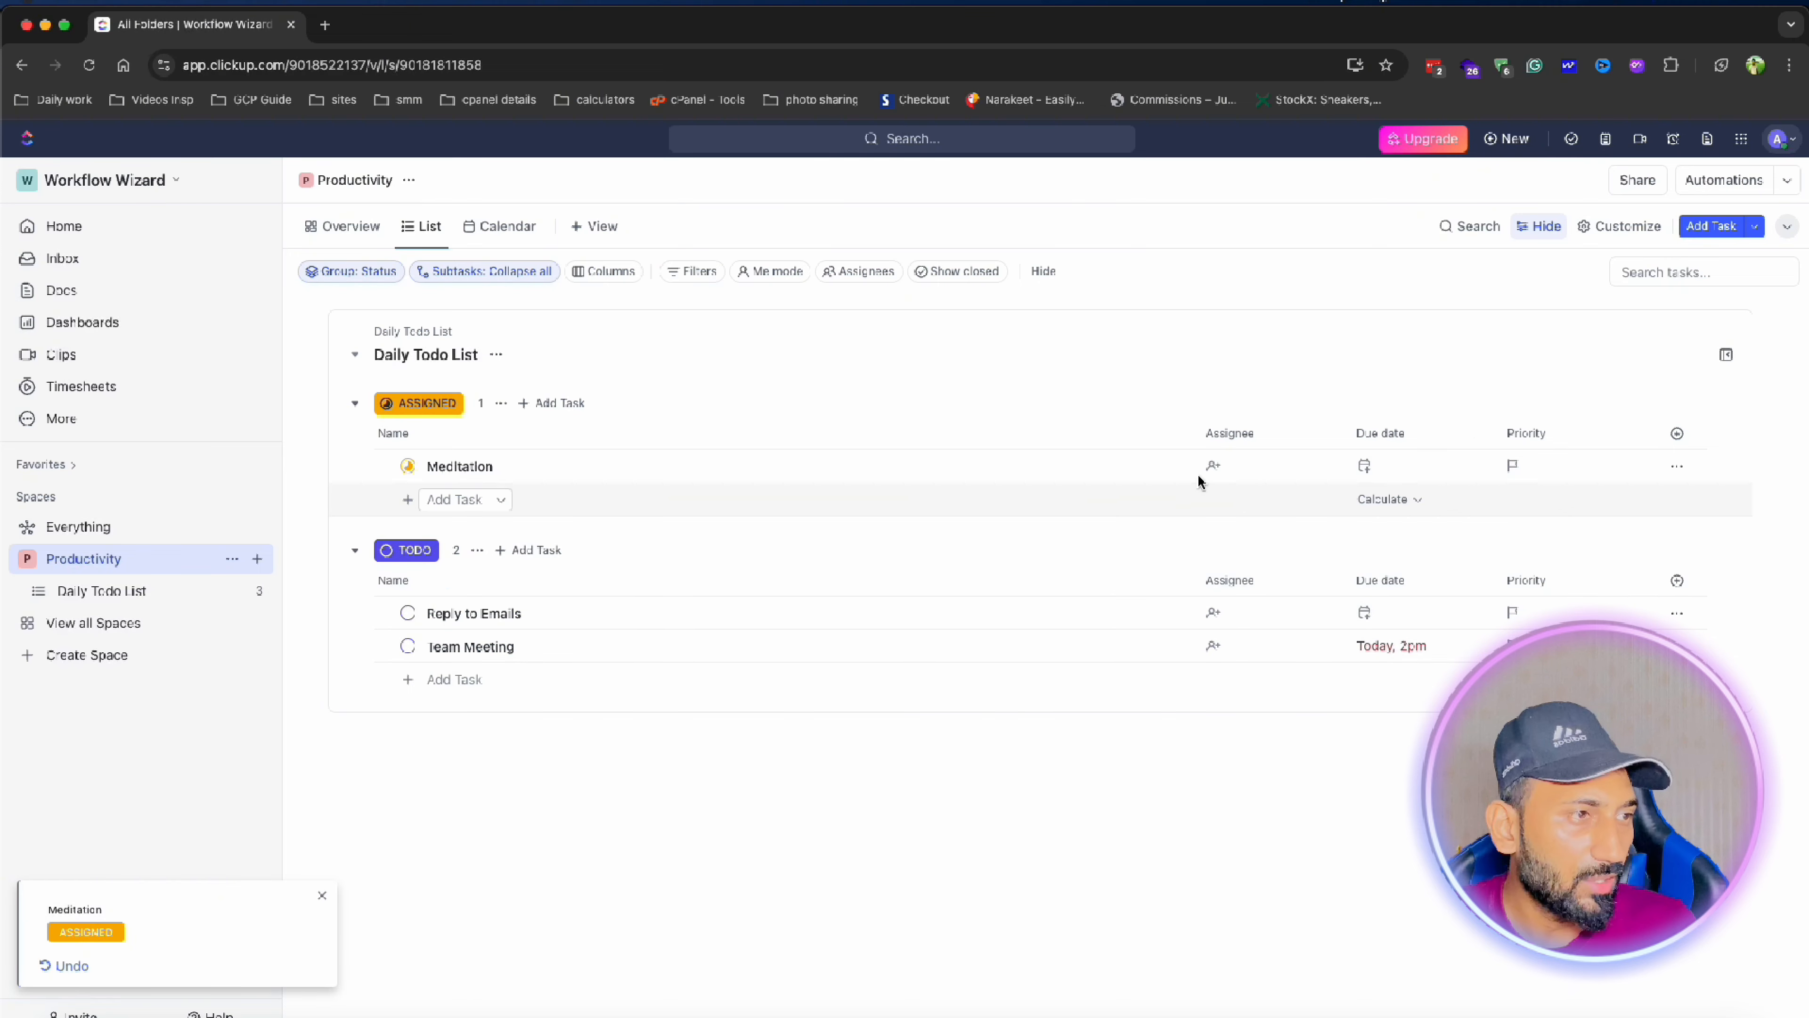
click(1238, 469)
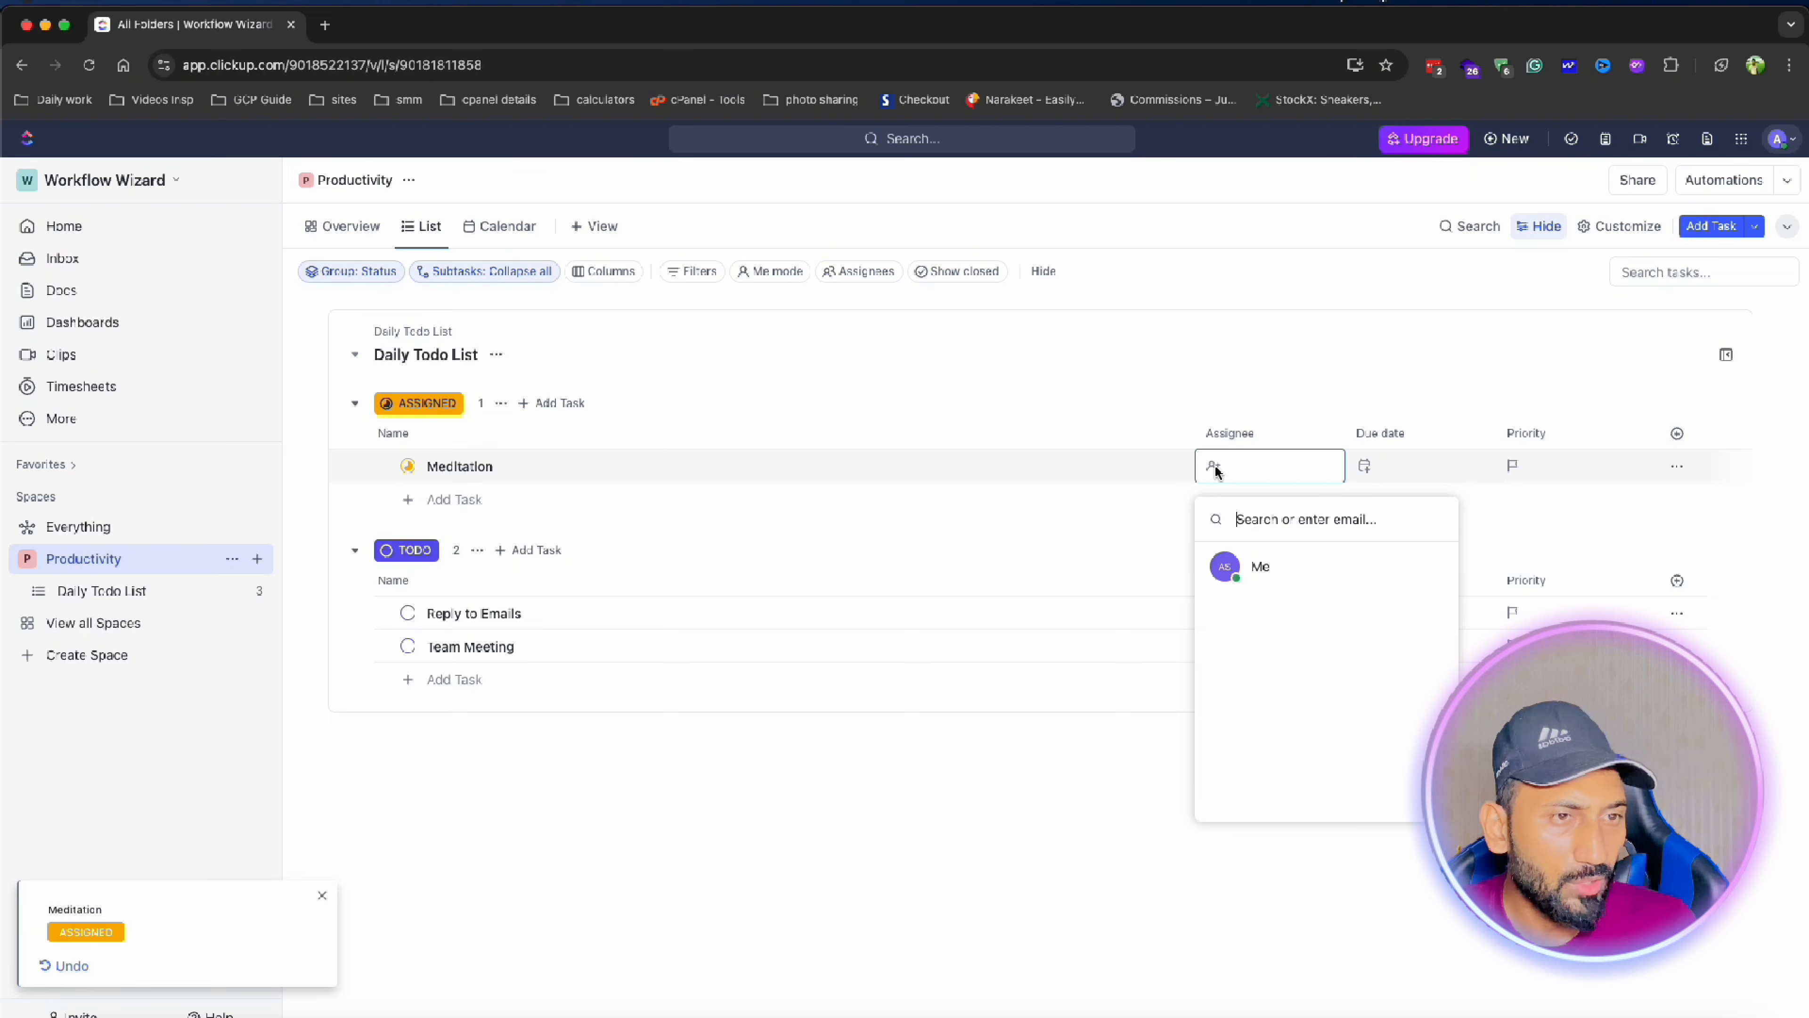
click(734, 838)
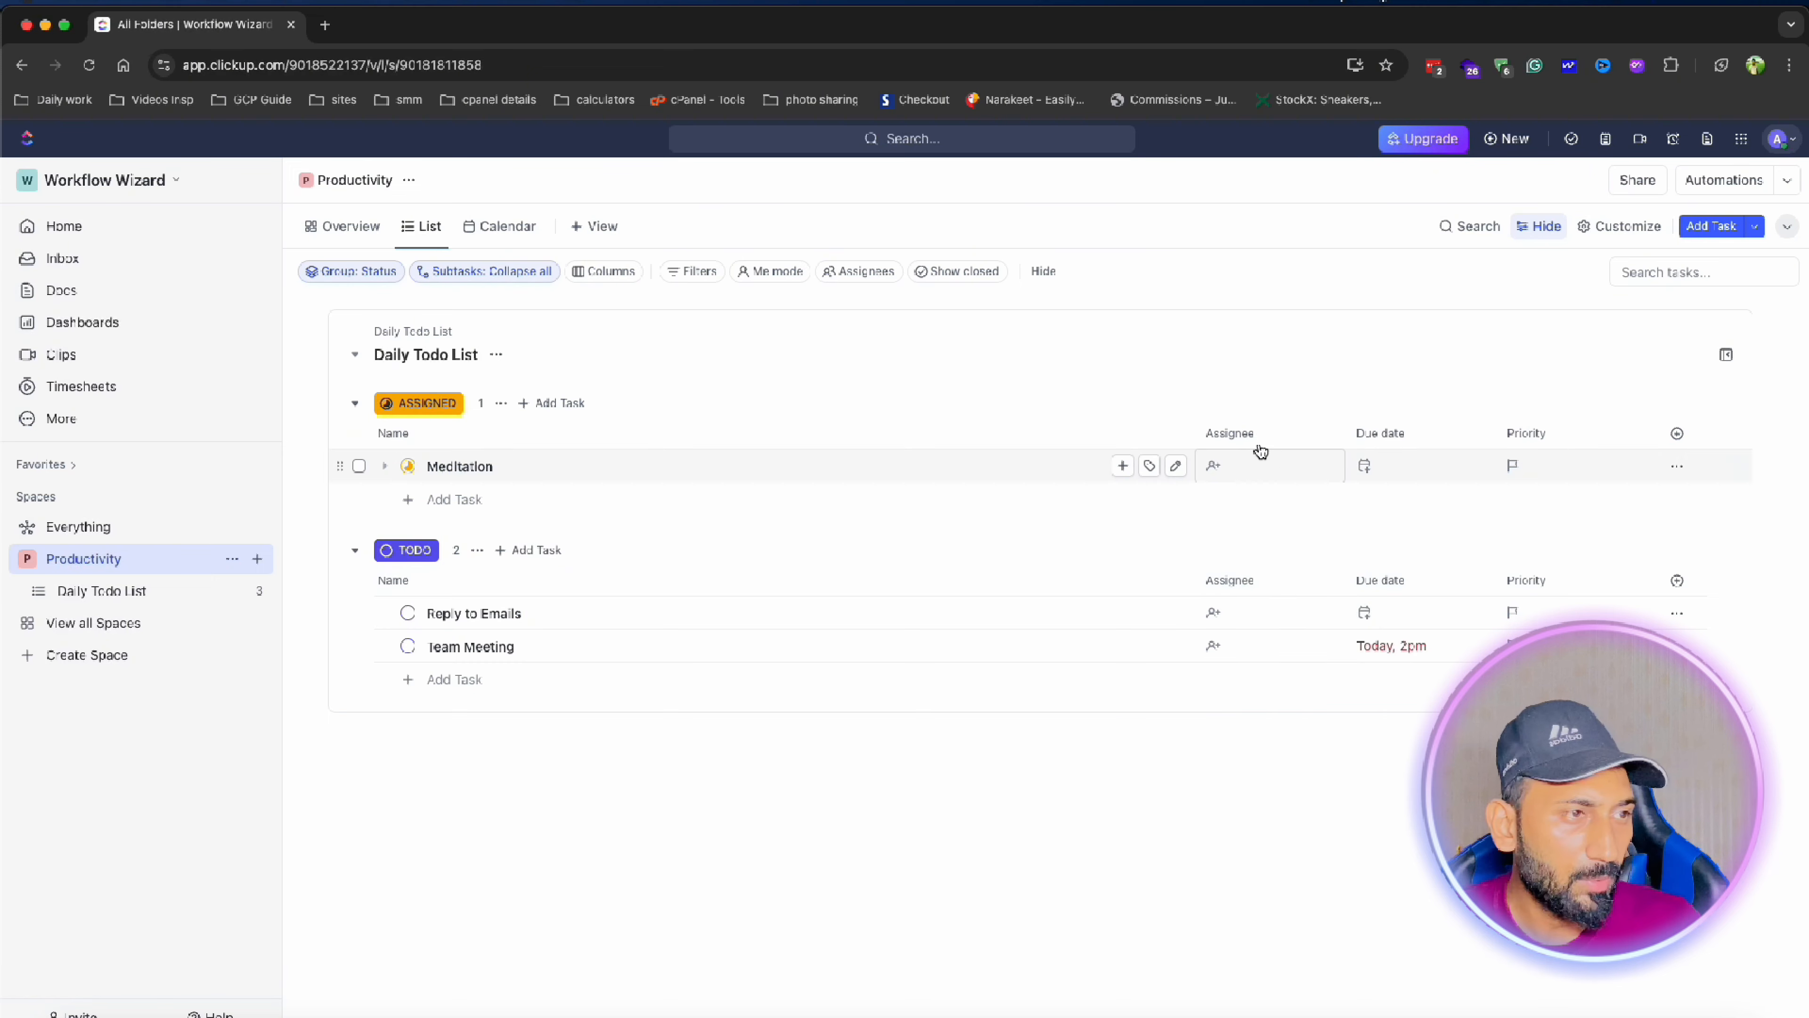
click(408, 466)
click(458, 738)
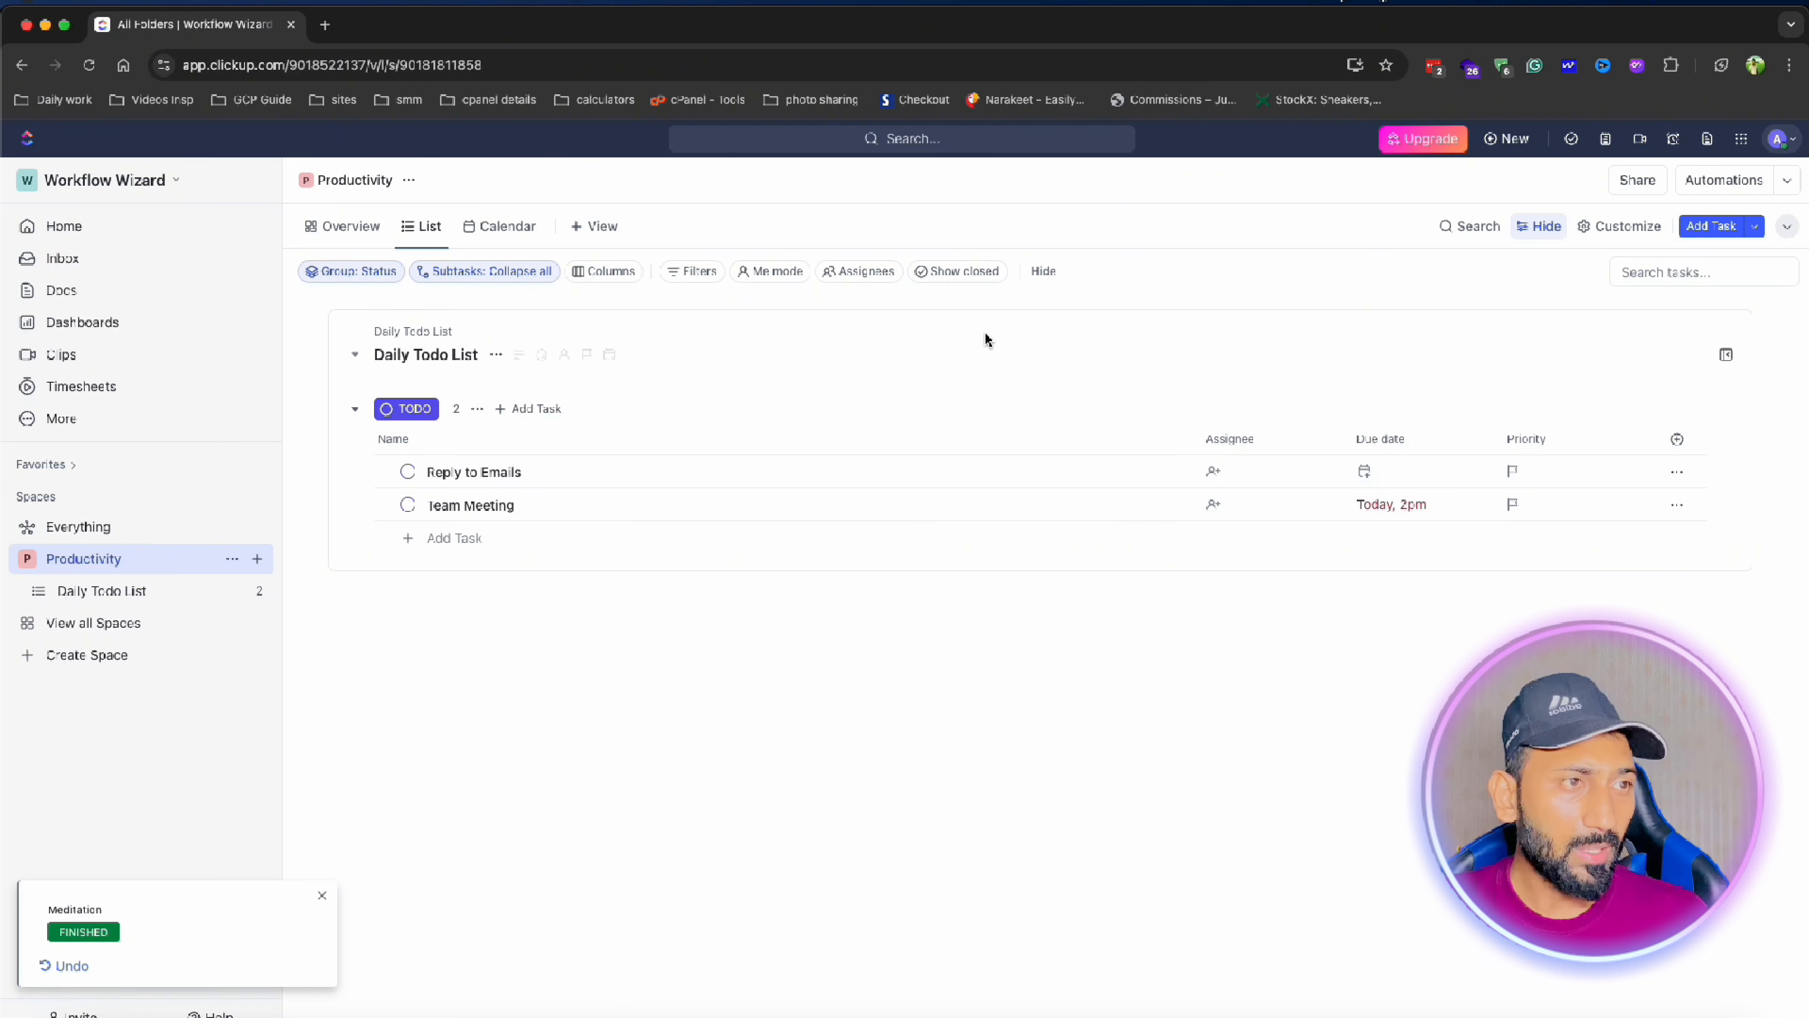
Show closed tasks in the List view of the Productivity space.
click(958, 279)
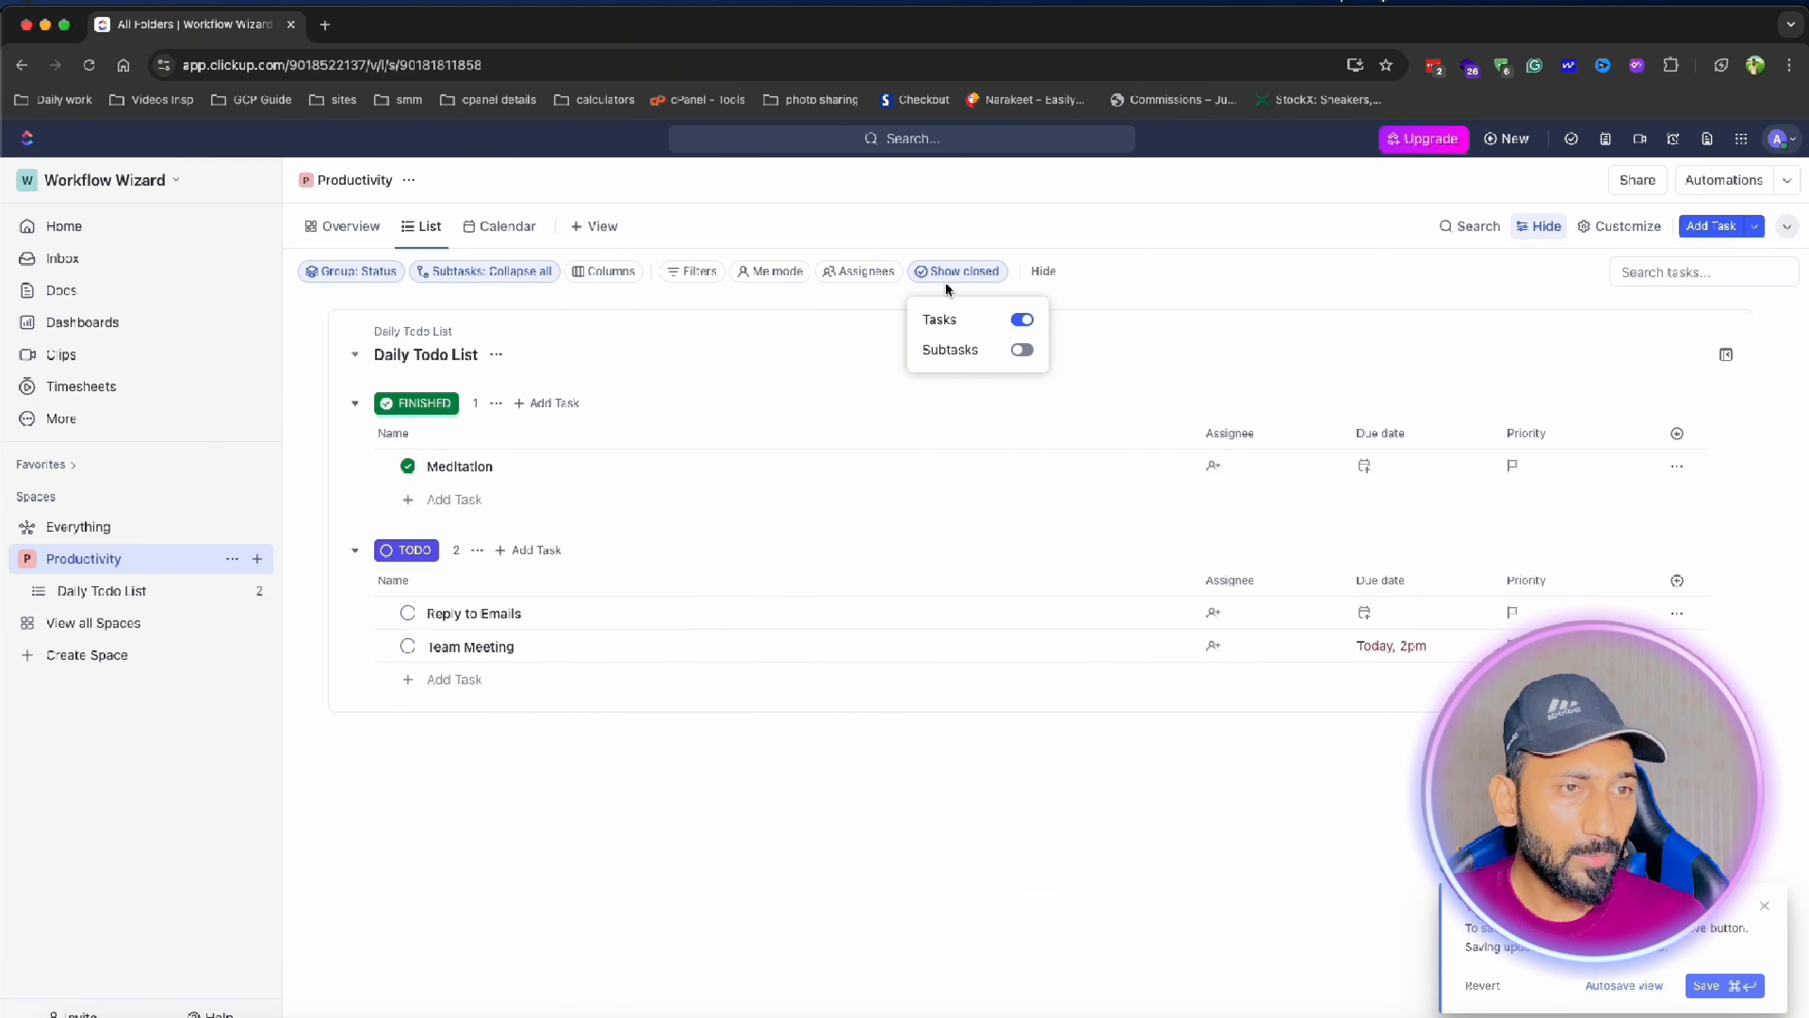
click(604, 755)
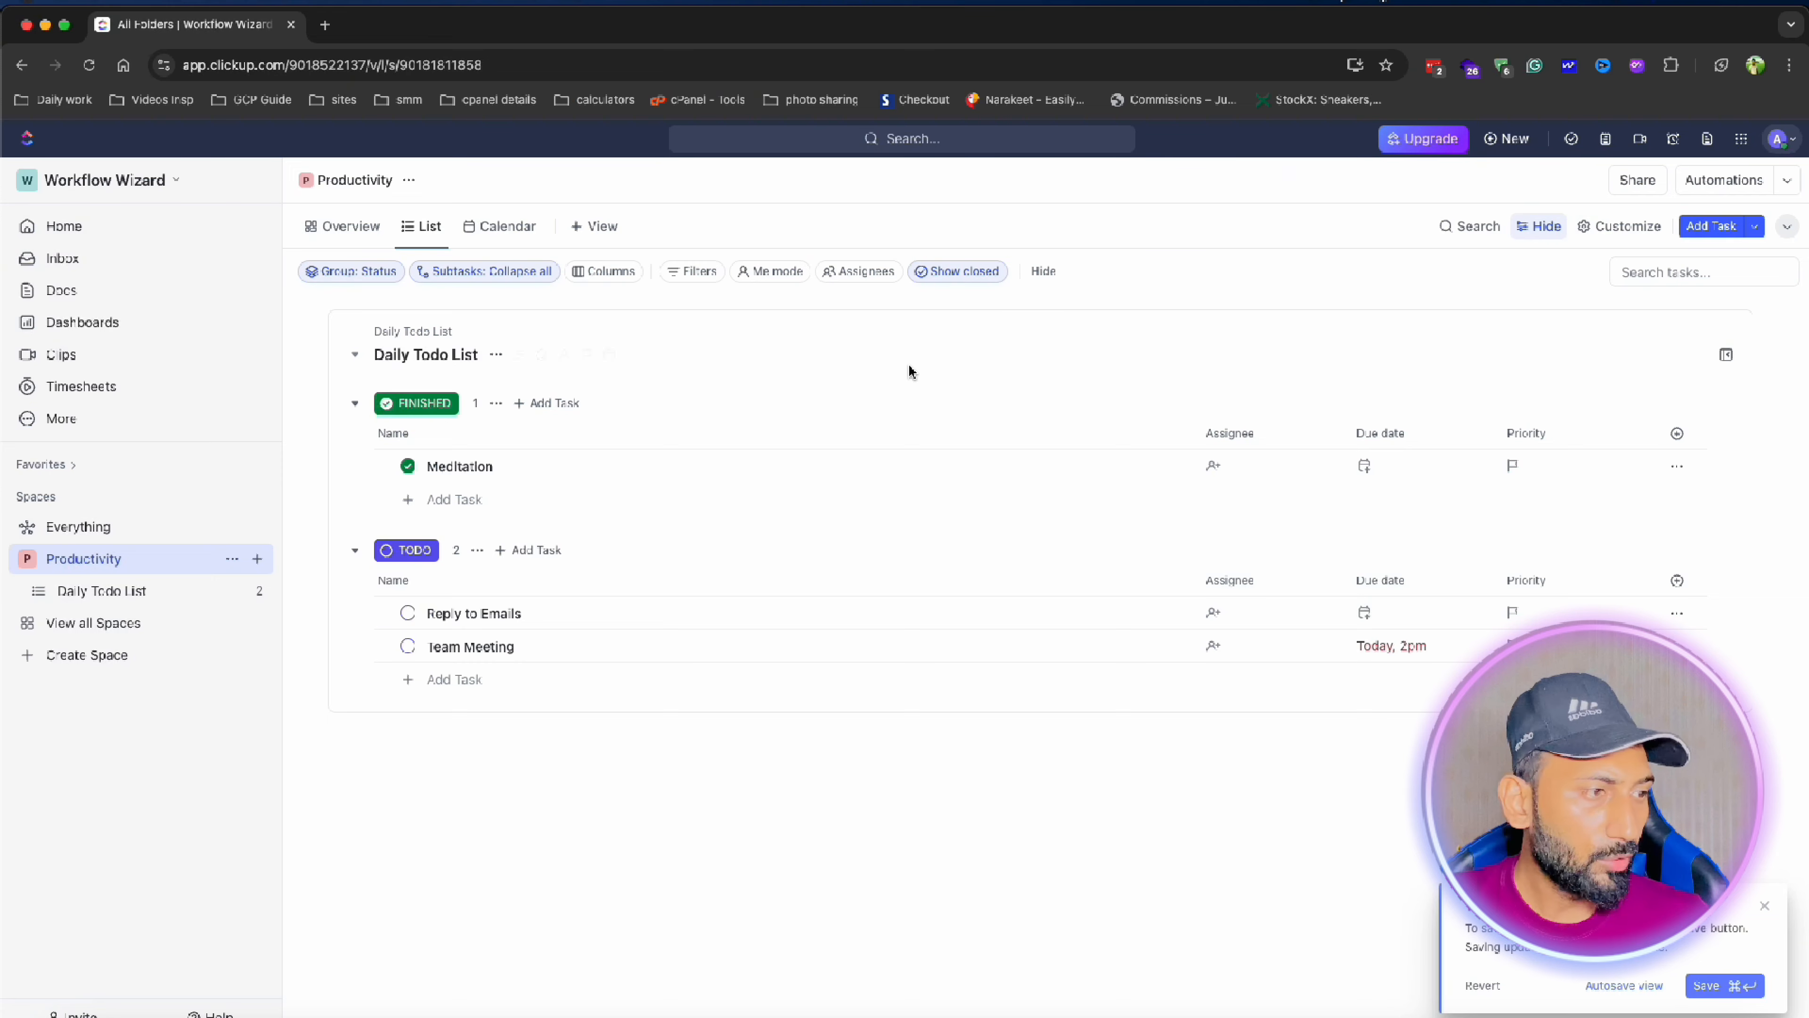
Create a Number custom field named Price as a column in the Productivity List view.
click(600, 275)
click(877, 827)
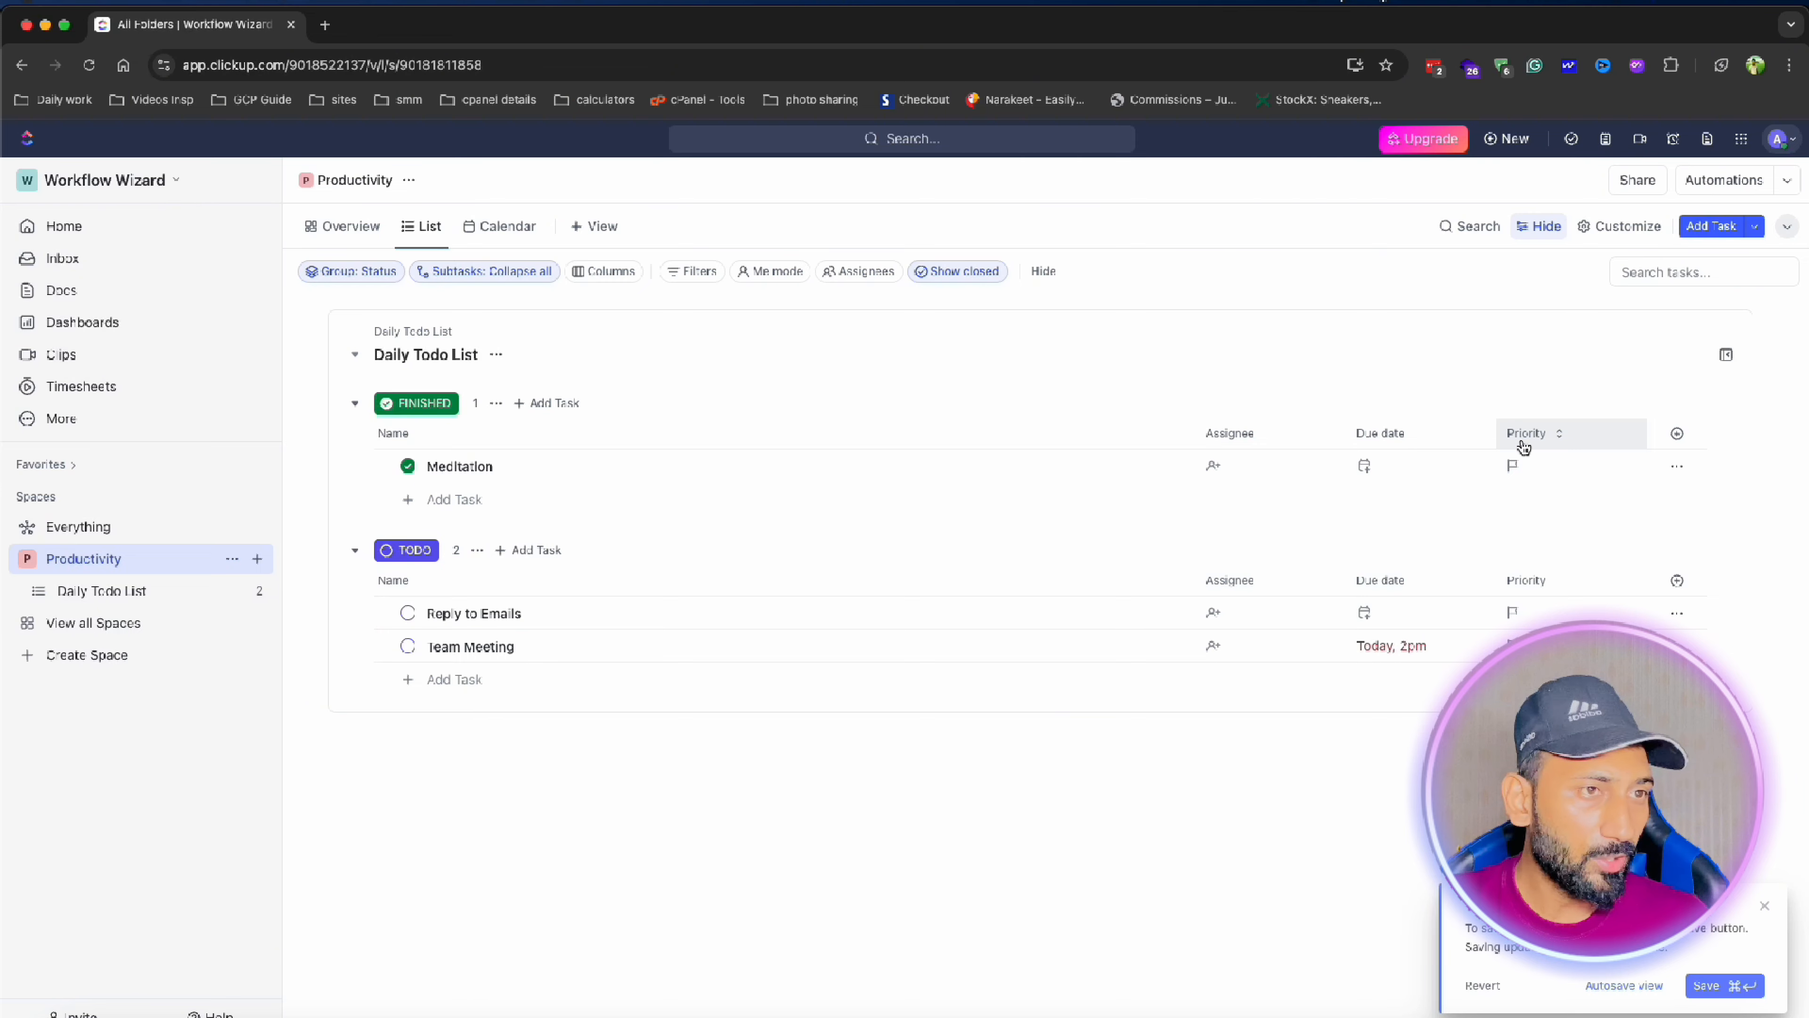
click(611, 280)
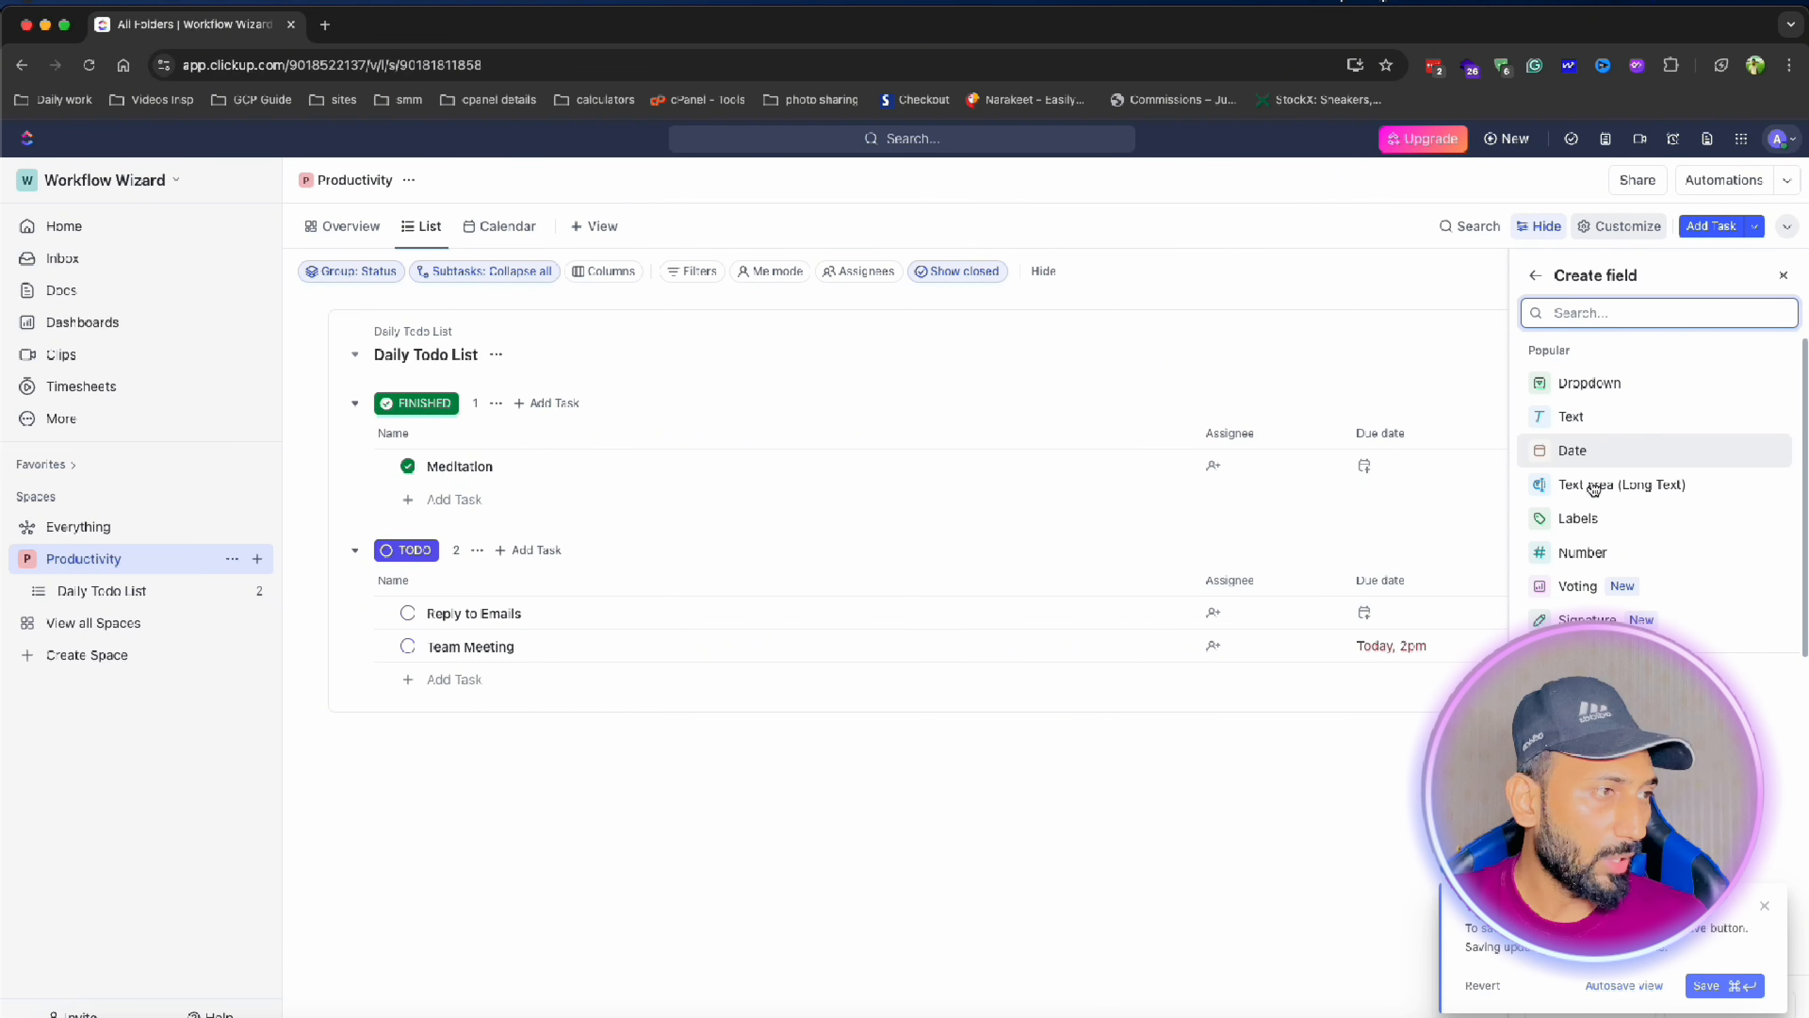
click(1588, 554)
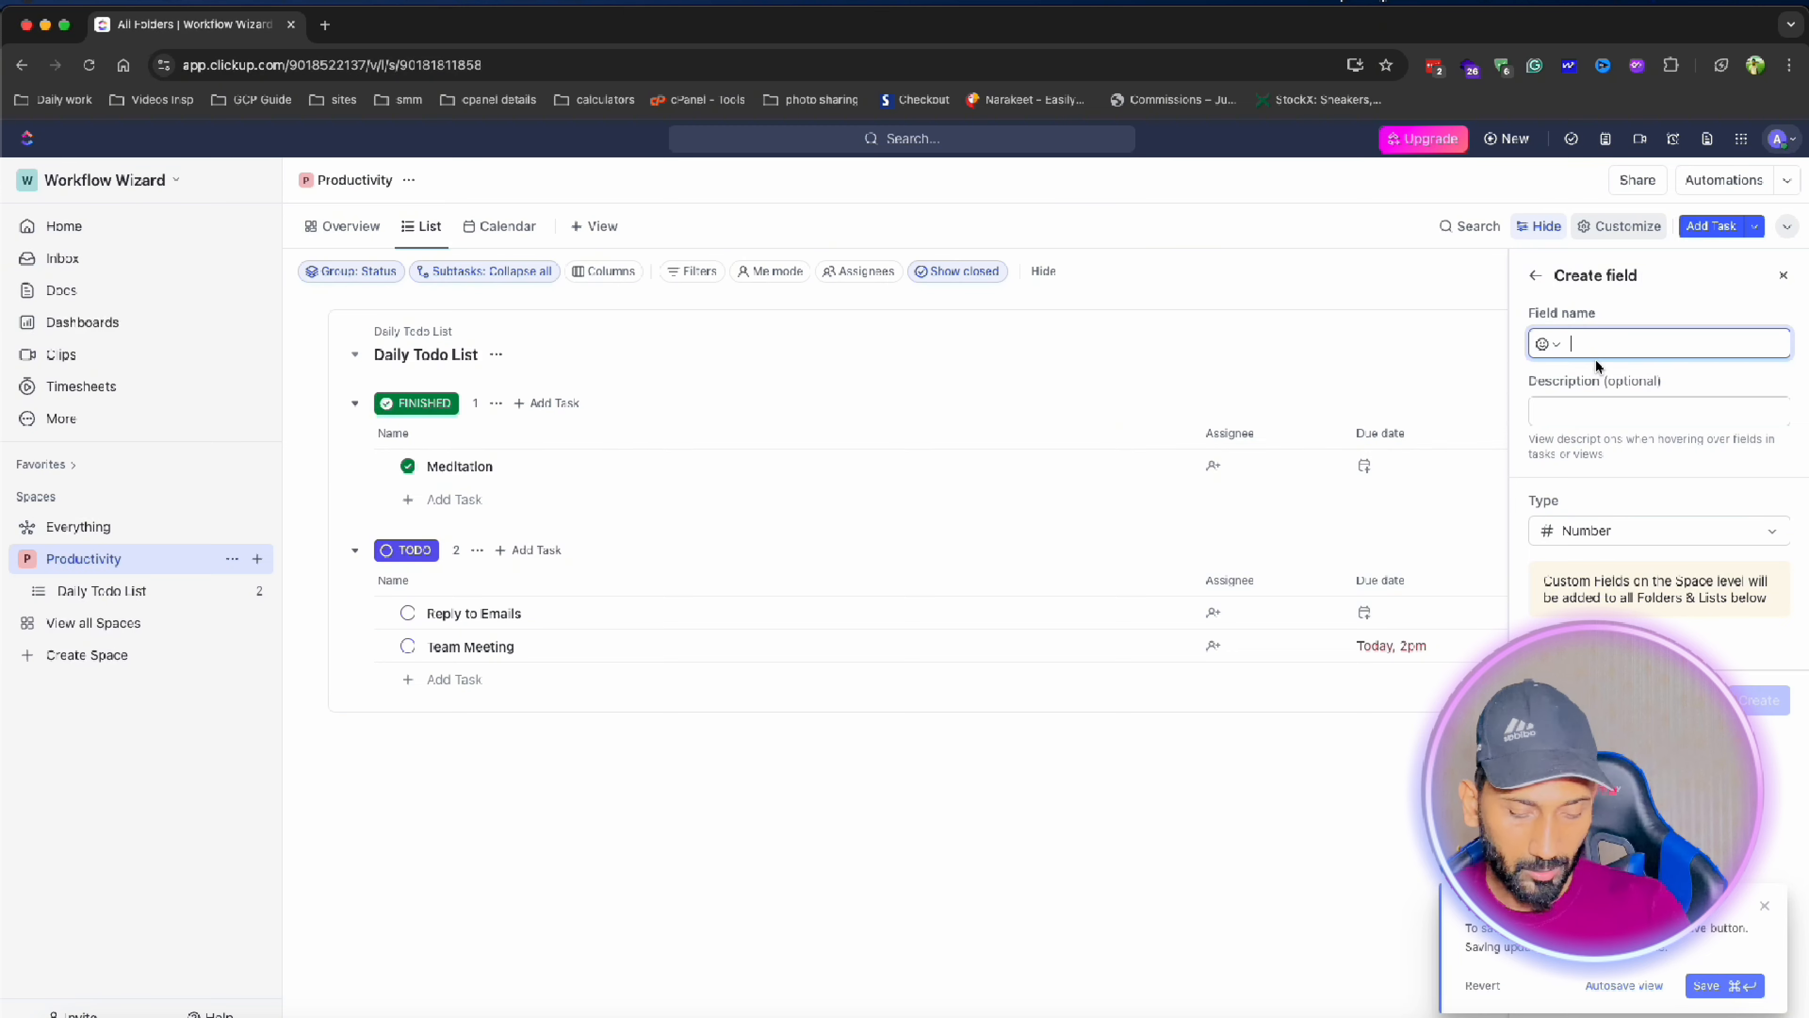
text(Price)
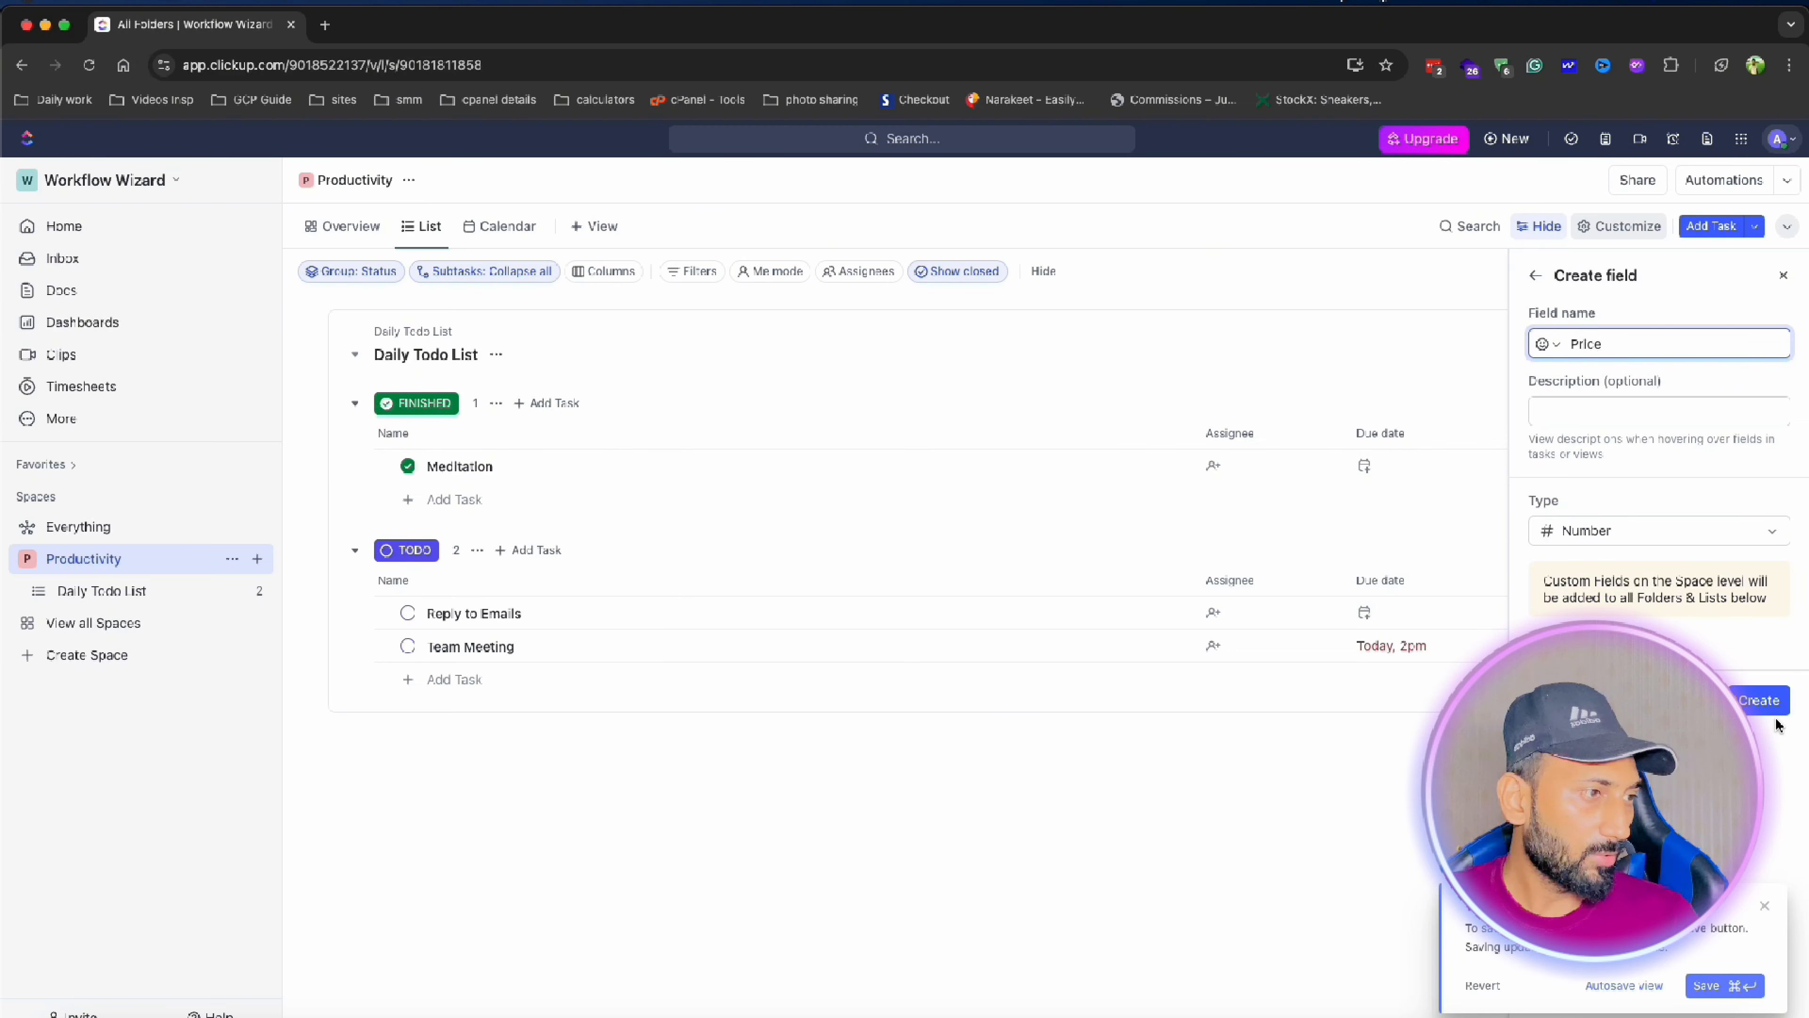
click(1762, 704)
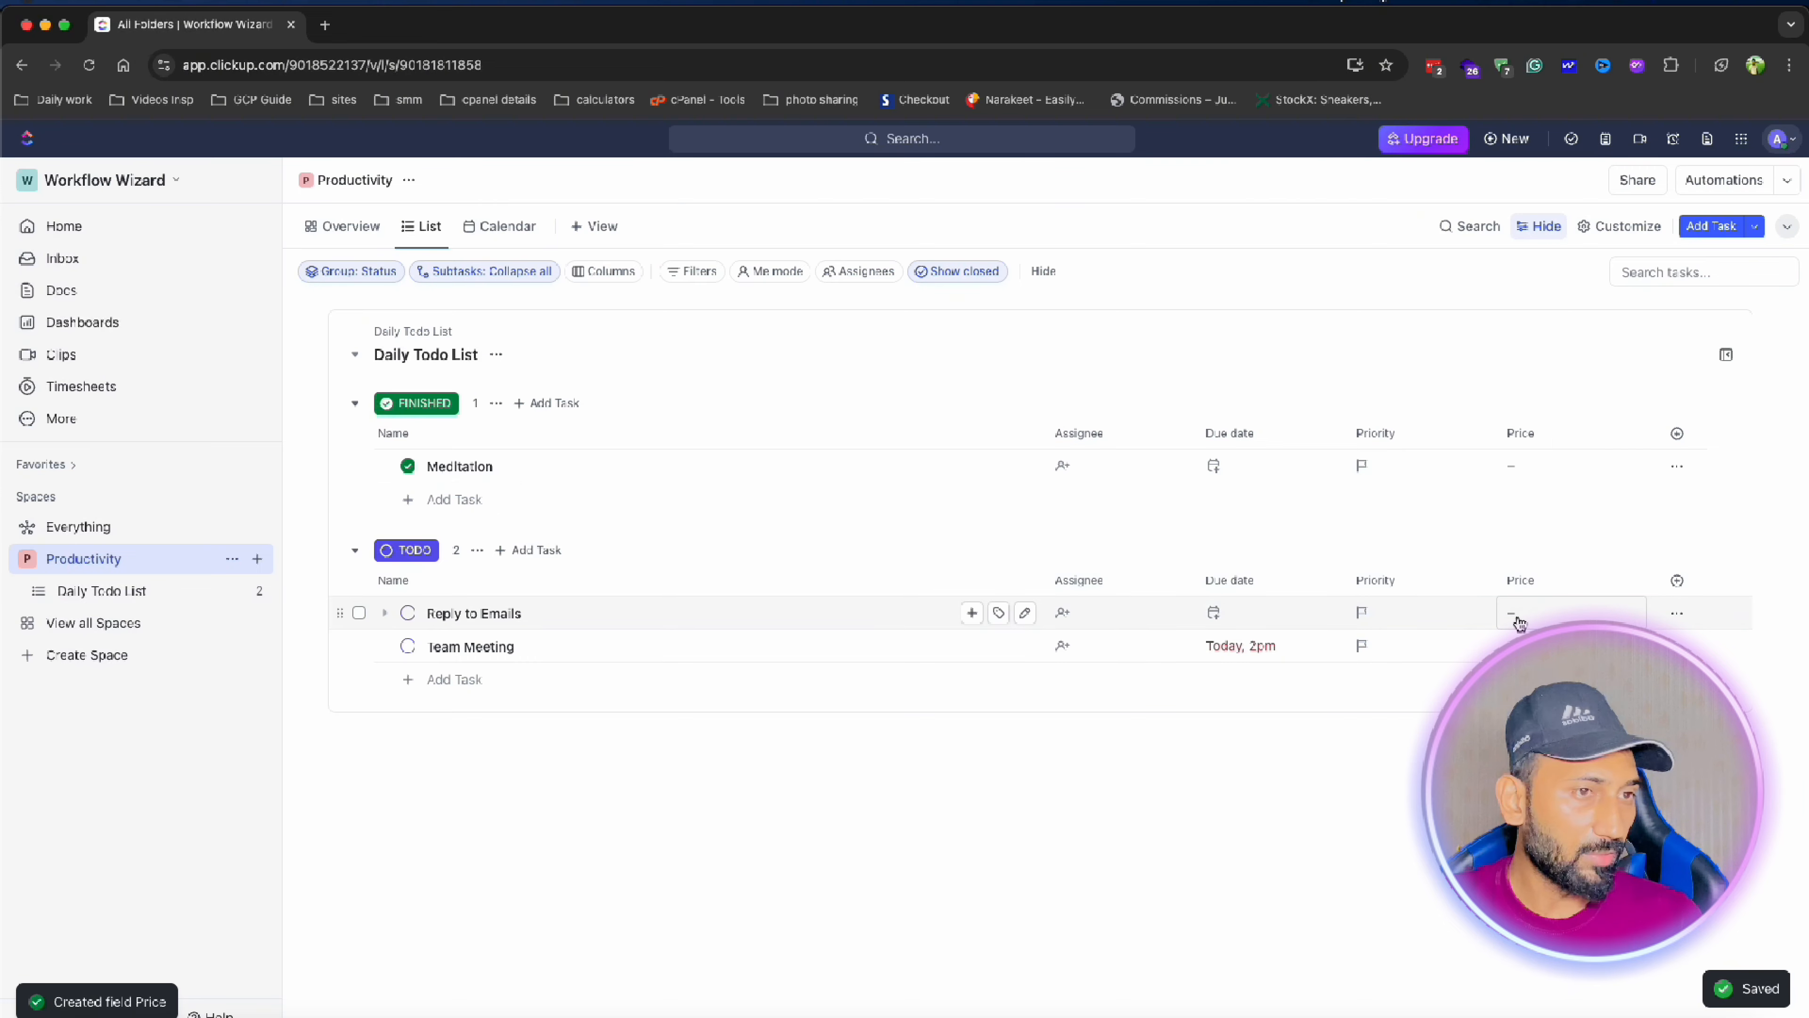
Browse the field types available for new columns and close the list without adding one.
click(611, 273)
scroll(1639, 641, down, 5)
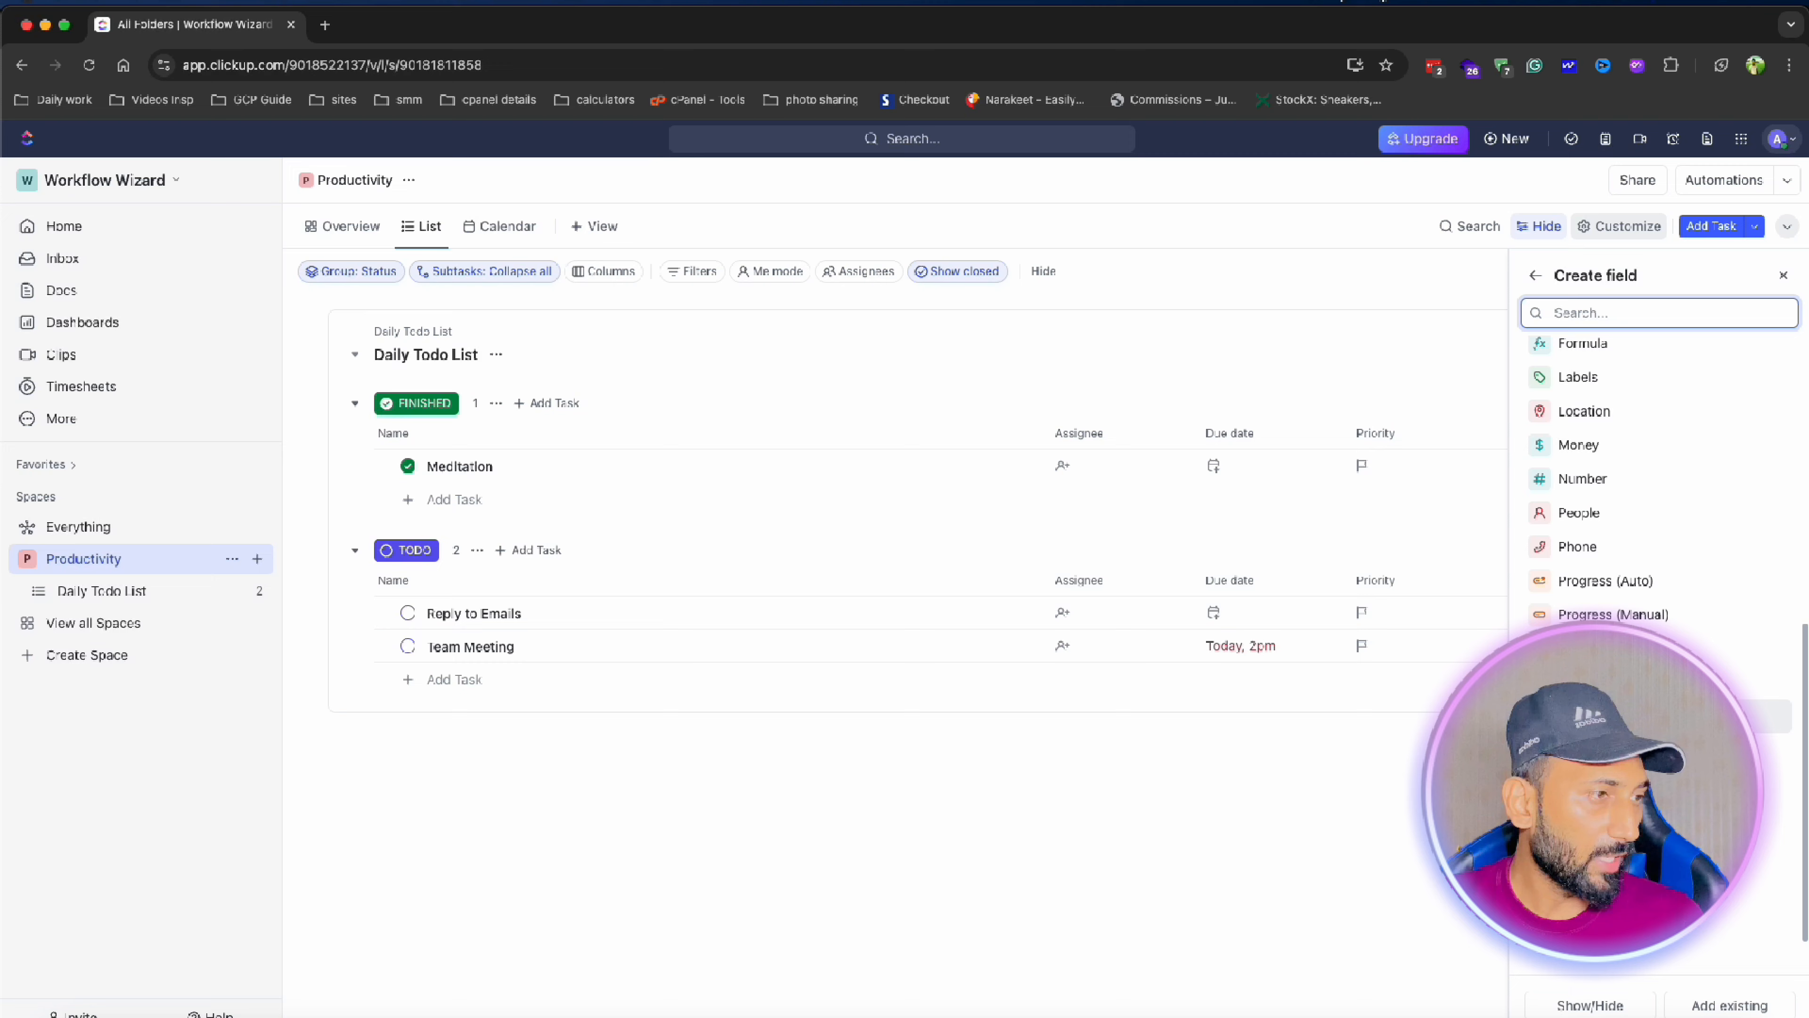
scroll(1660, 499, up, 5)
click(1224, 875)
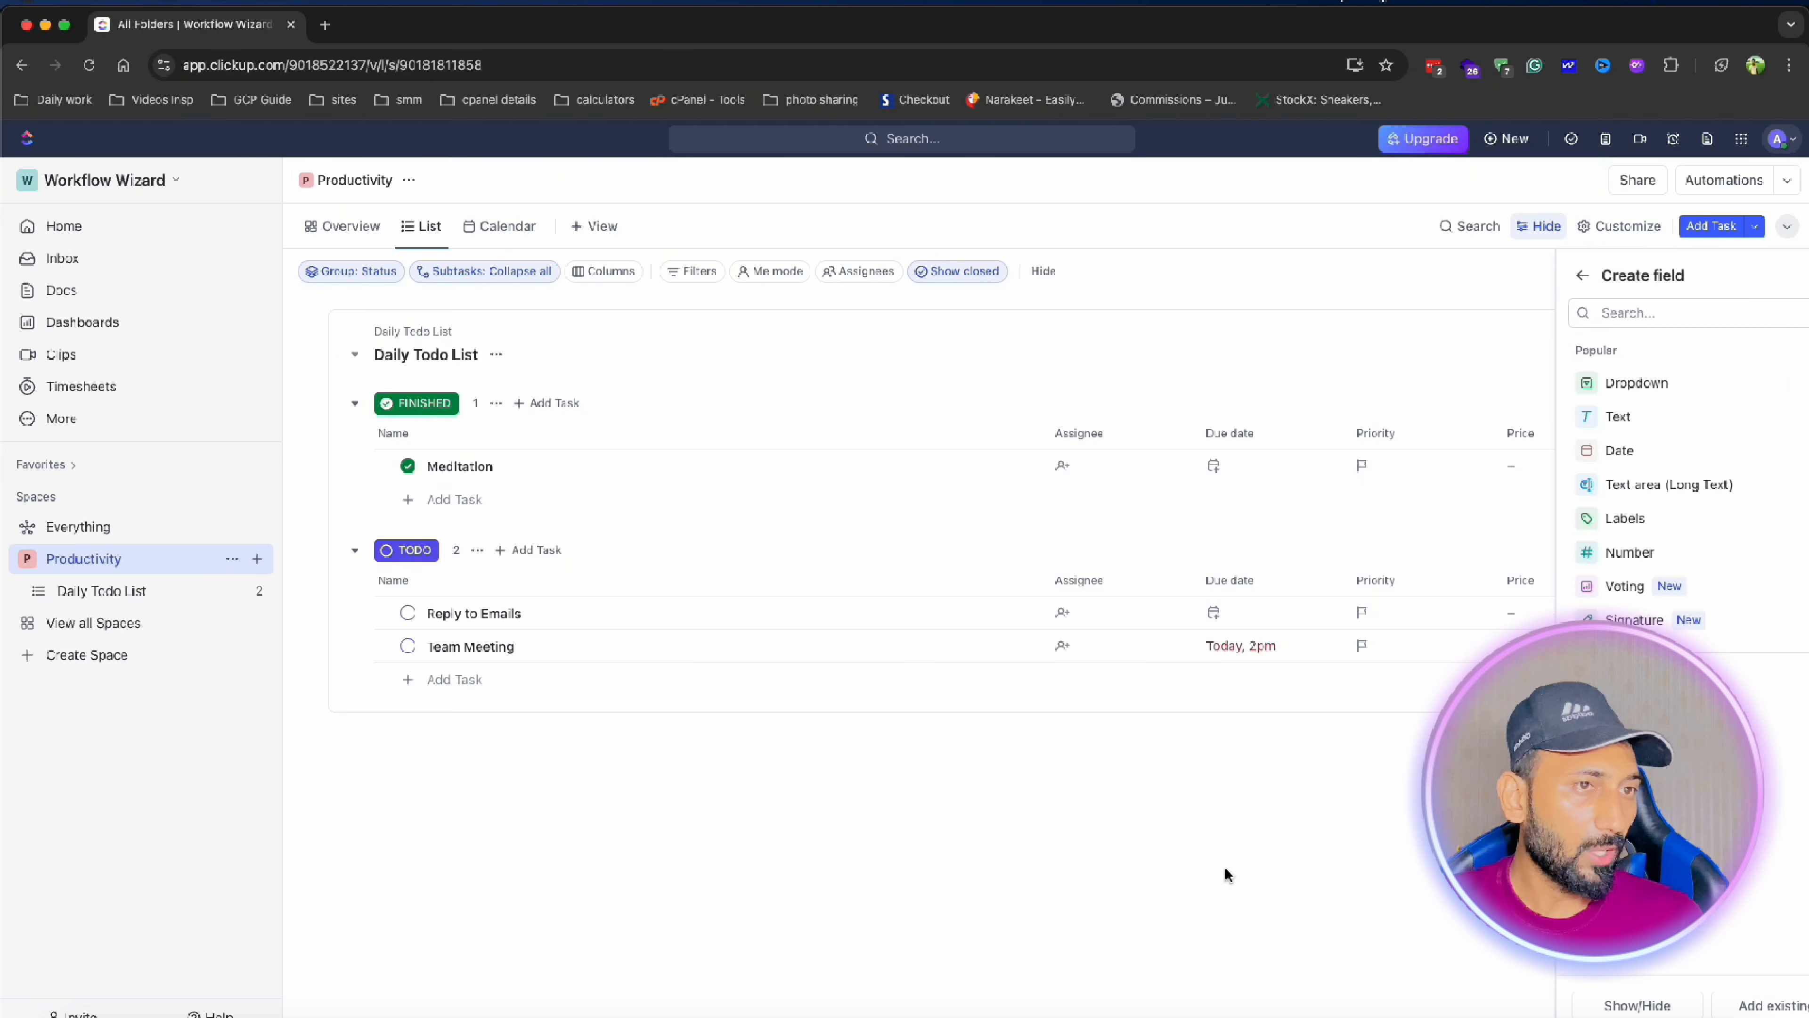
Limit the List view to own assigned tasks with Me mode, and turn the mode off again.
click(775, 274)
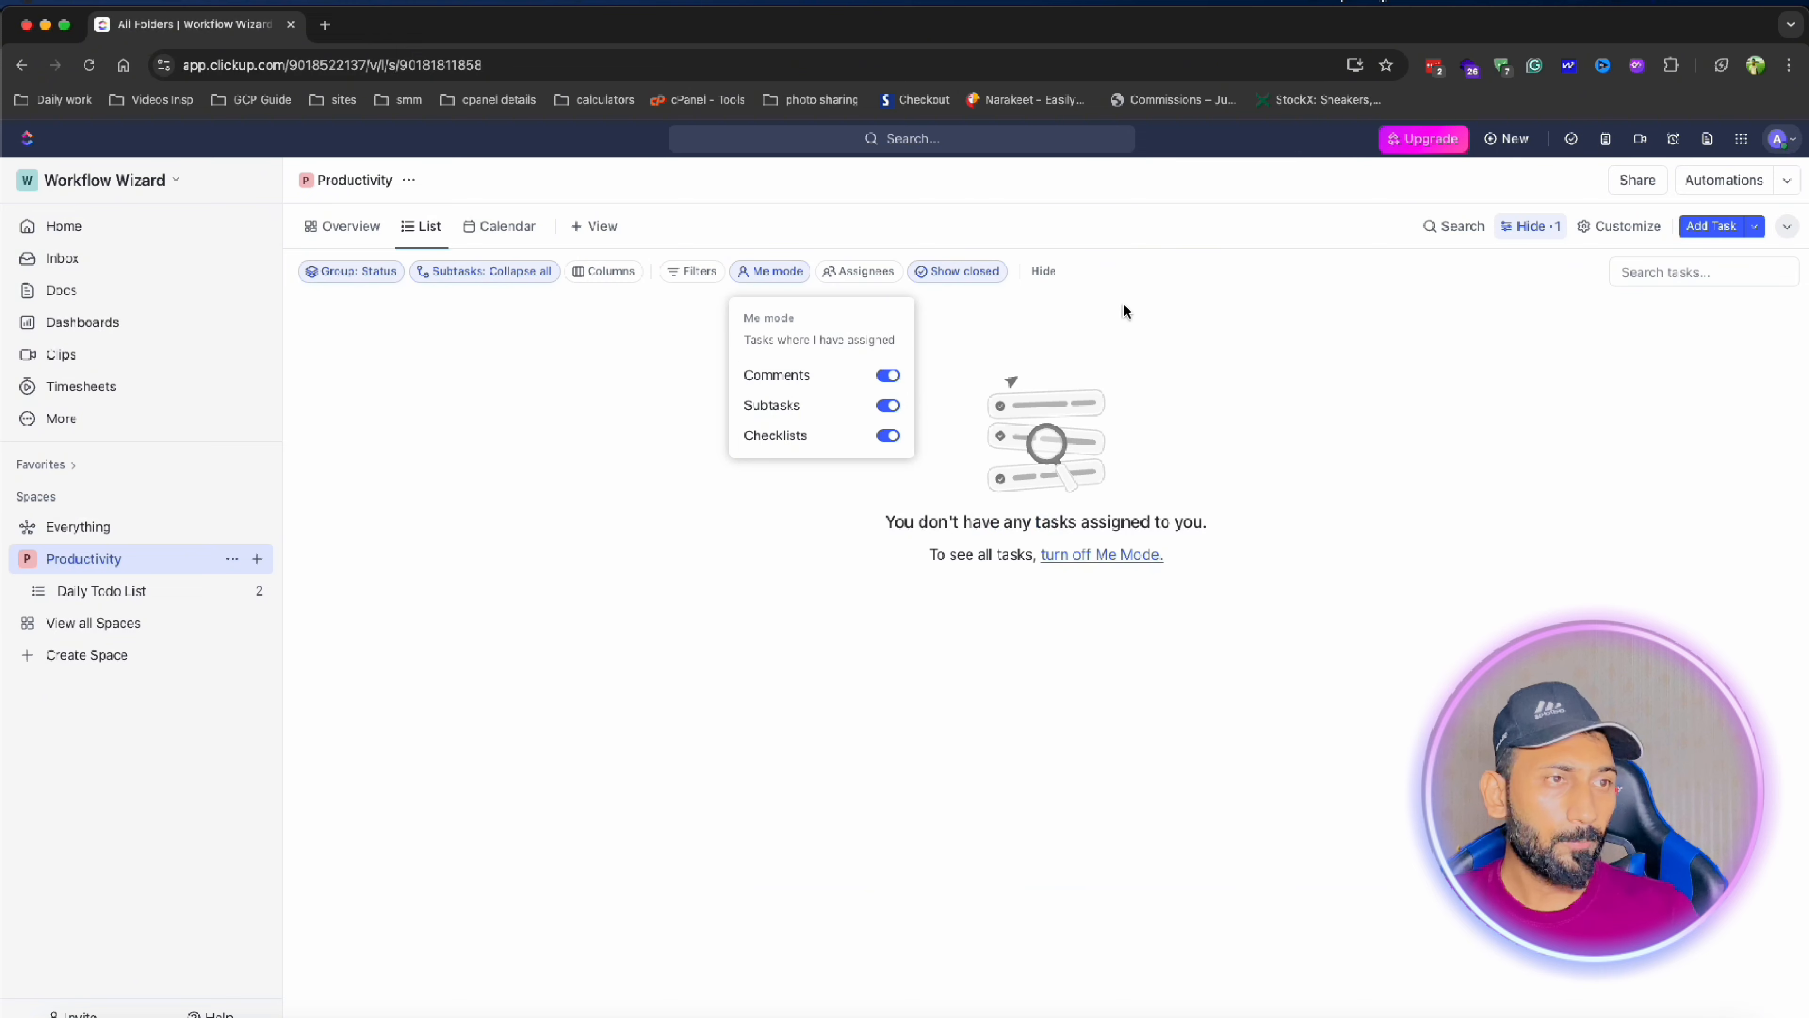
click(1230, 283)
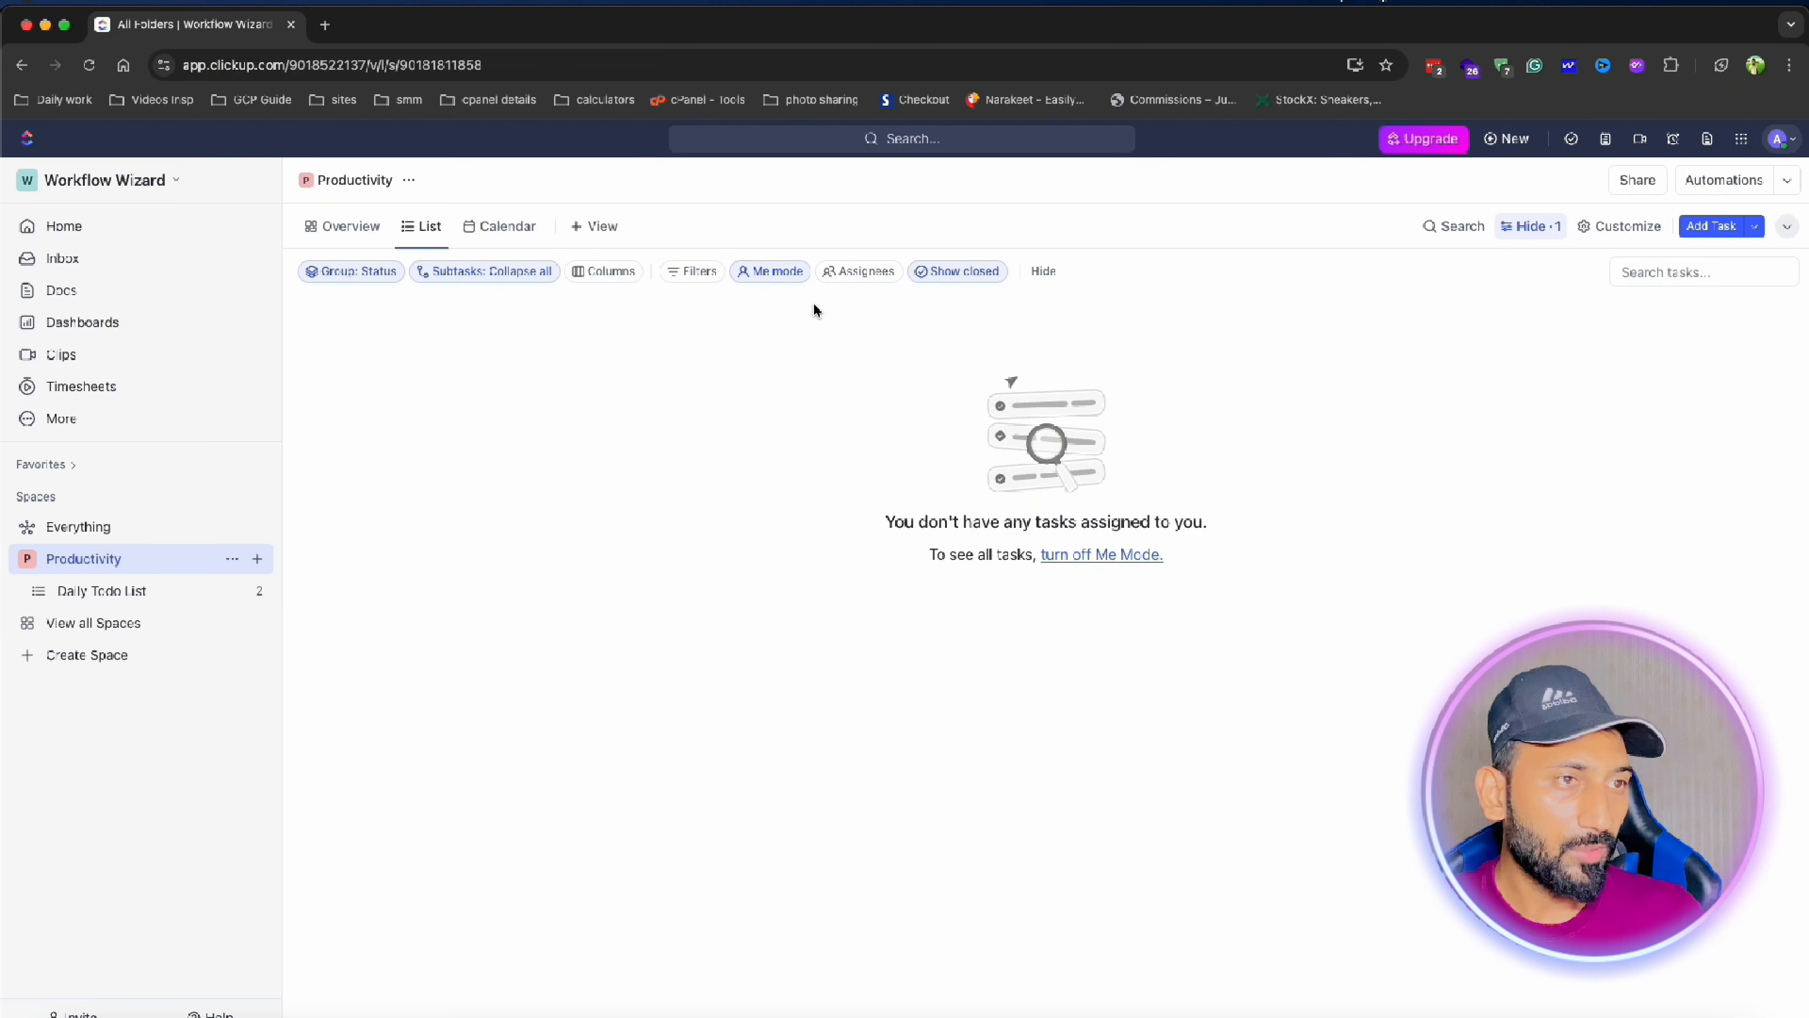
click(771, 276)
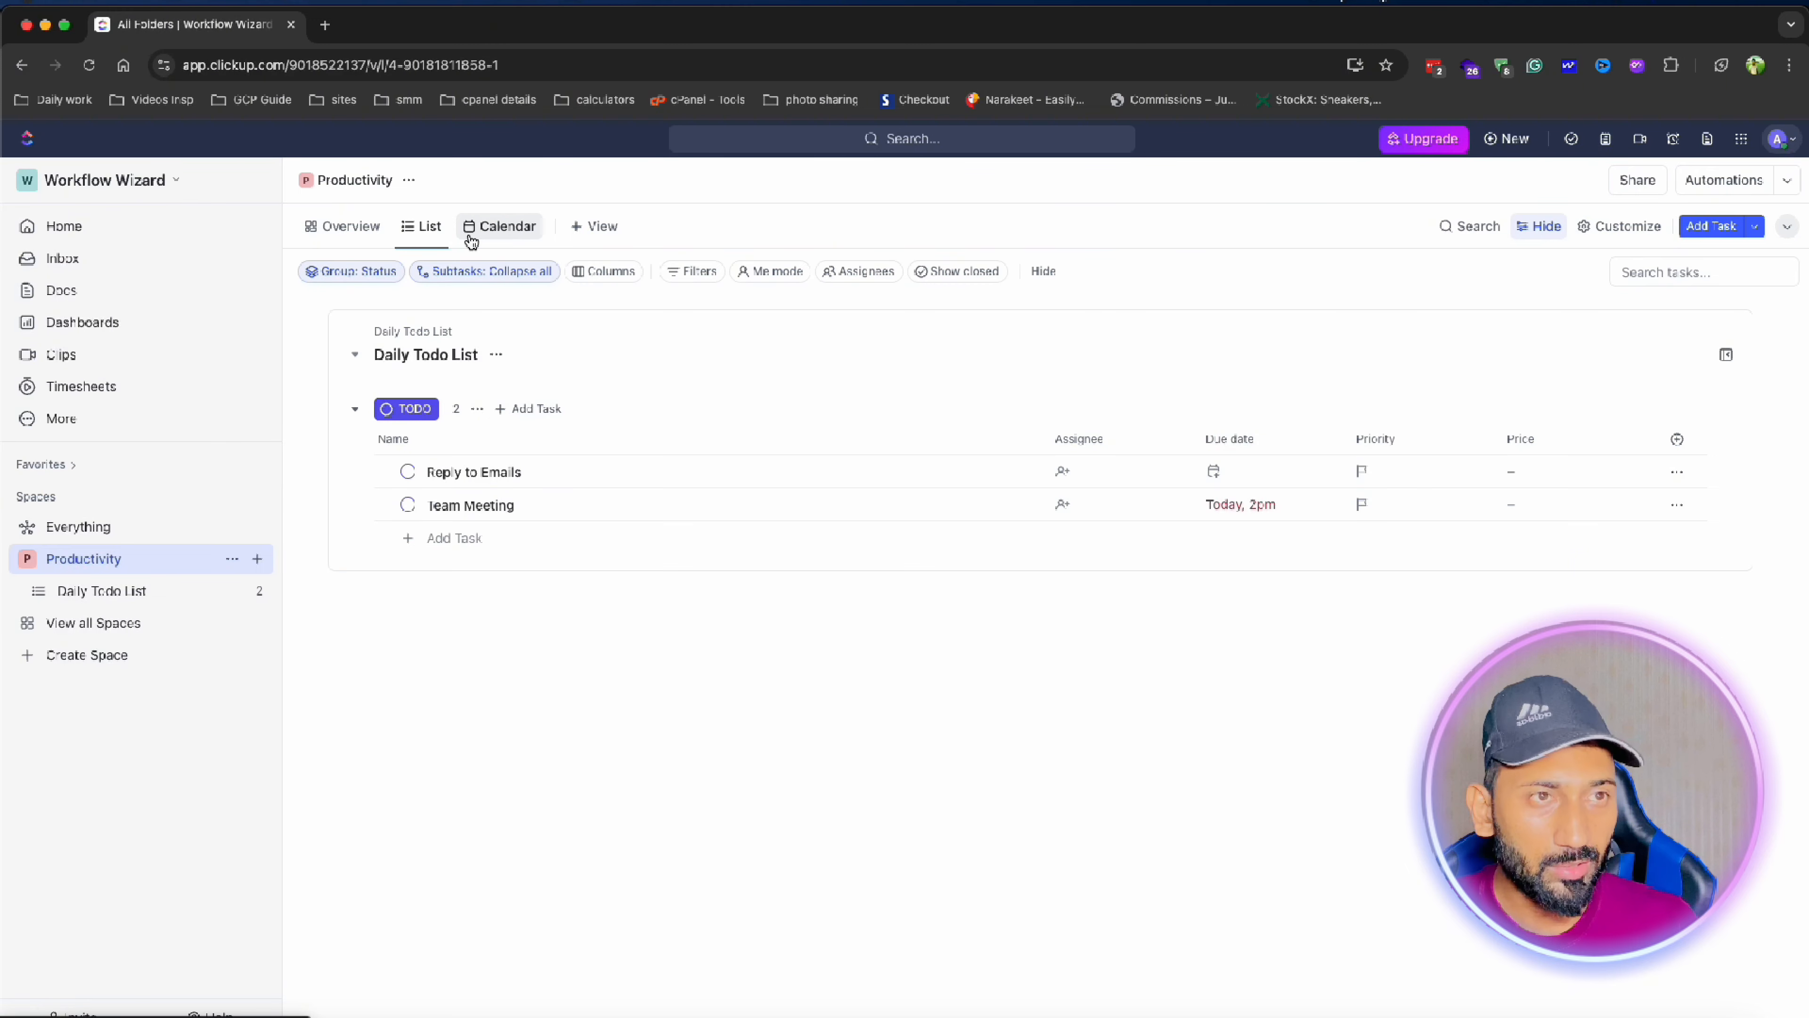
Add a Board (Kanban) view to the Productivity space, keeping its default name and settings.
click(426, 227)
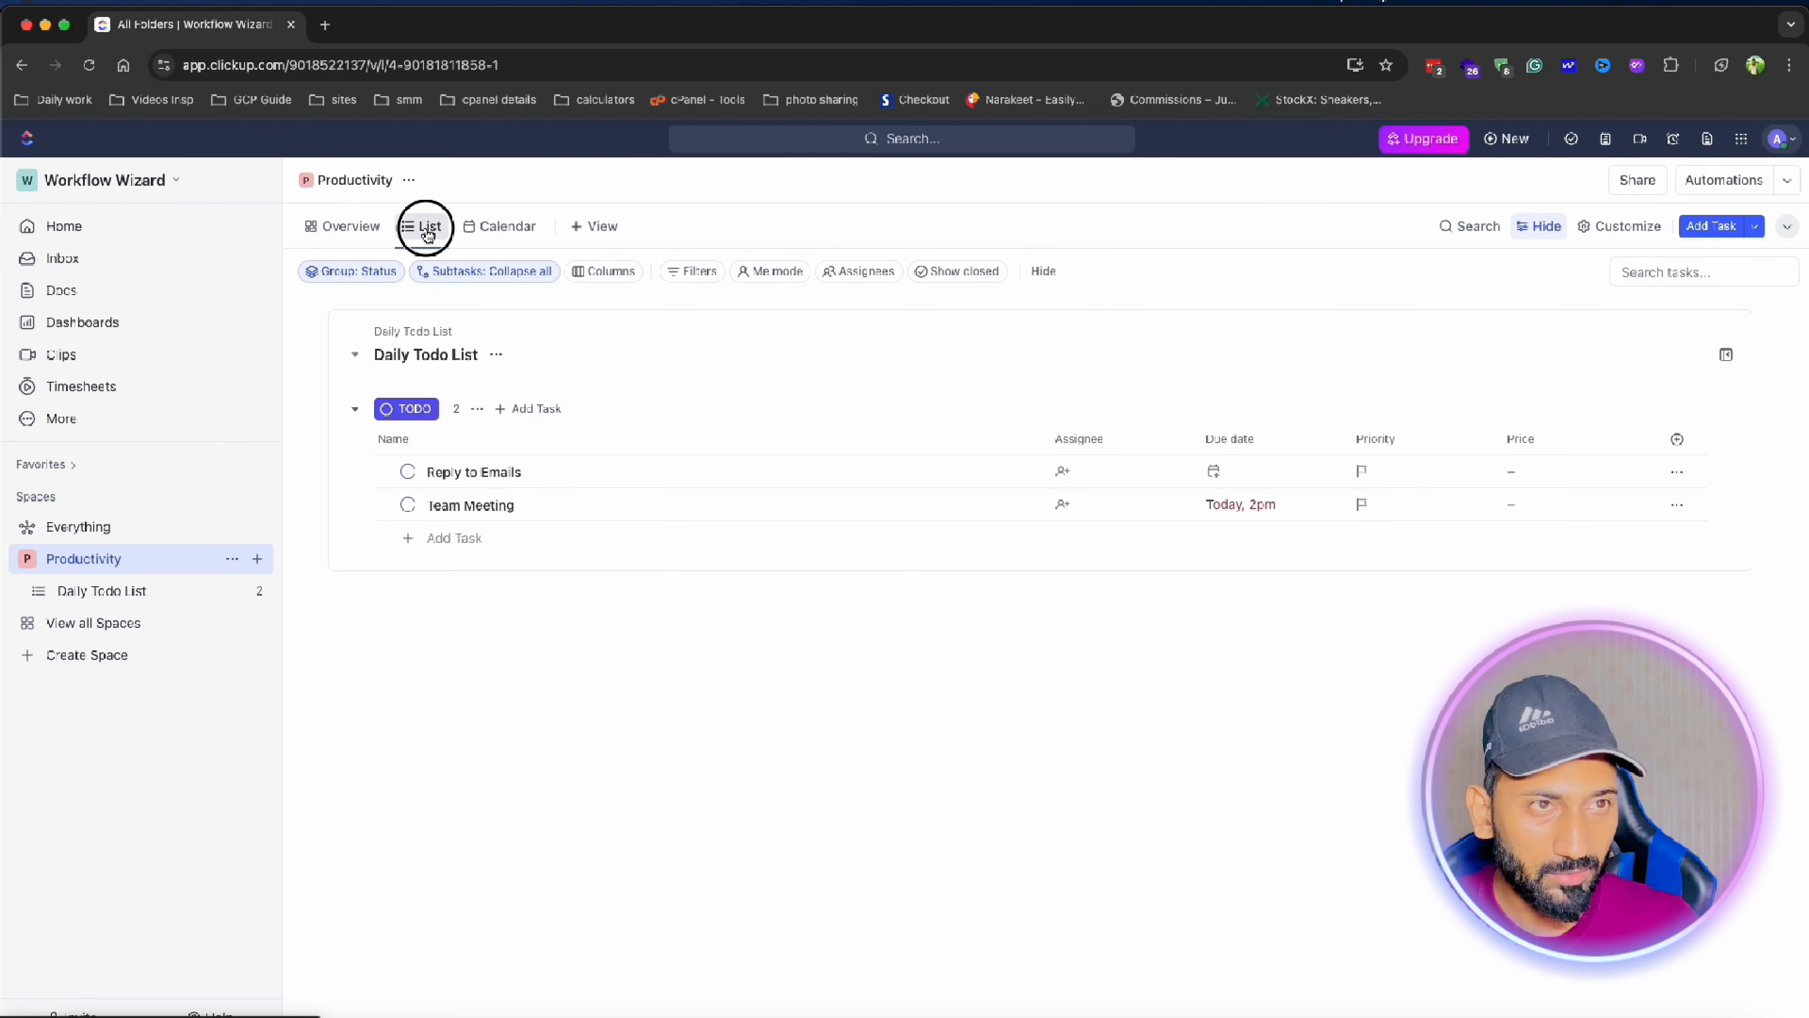
click(506, 223)
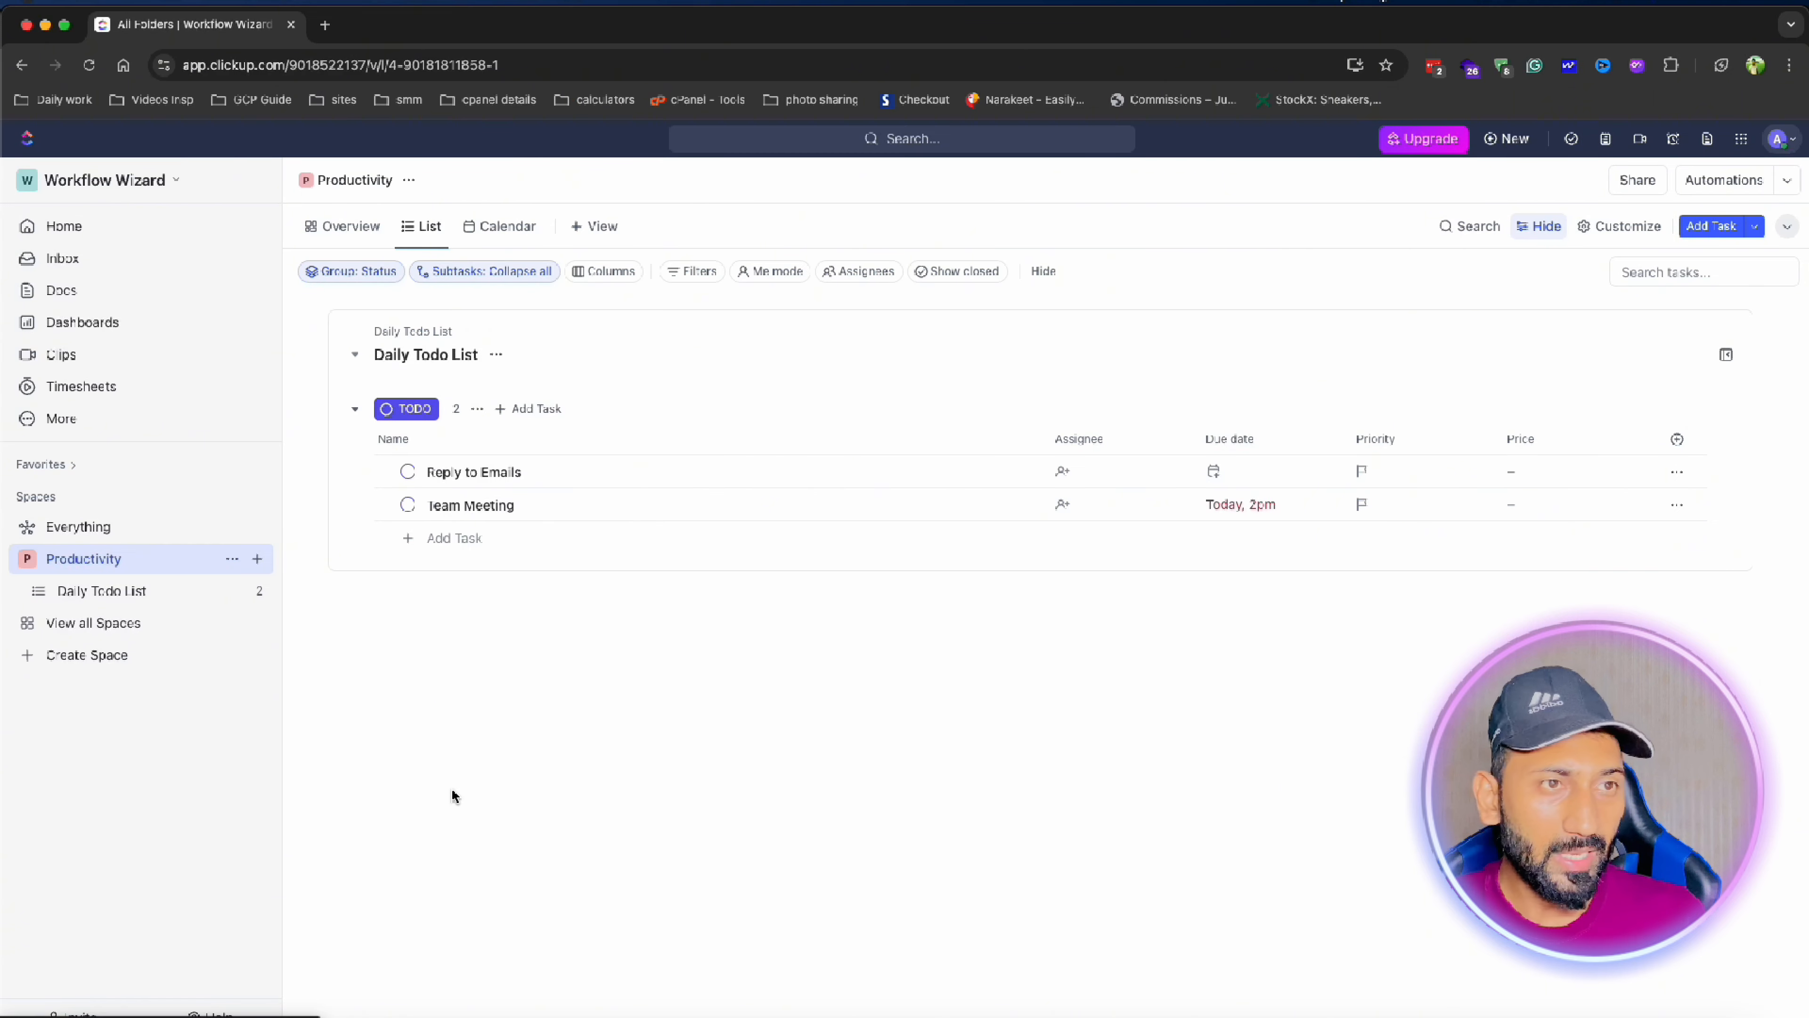
click(595, 227)
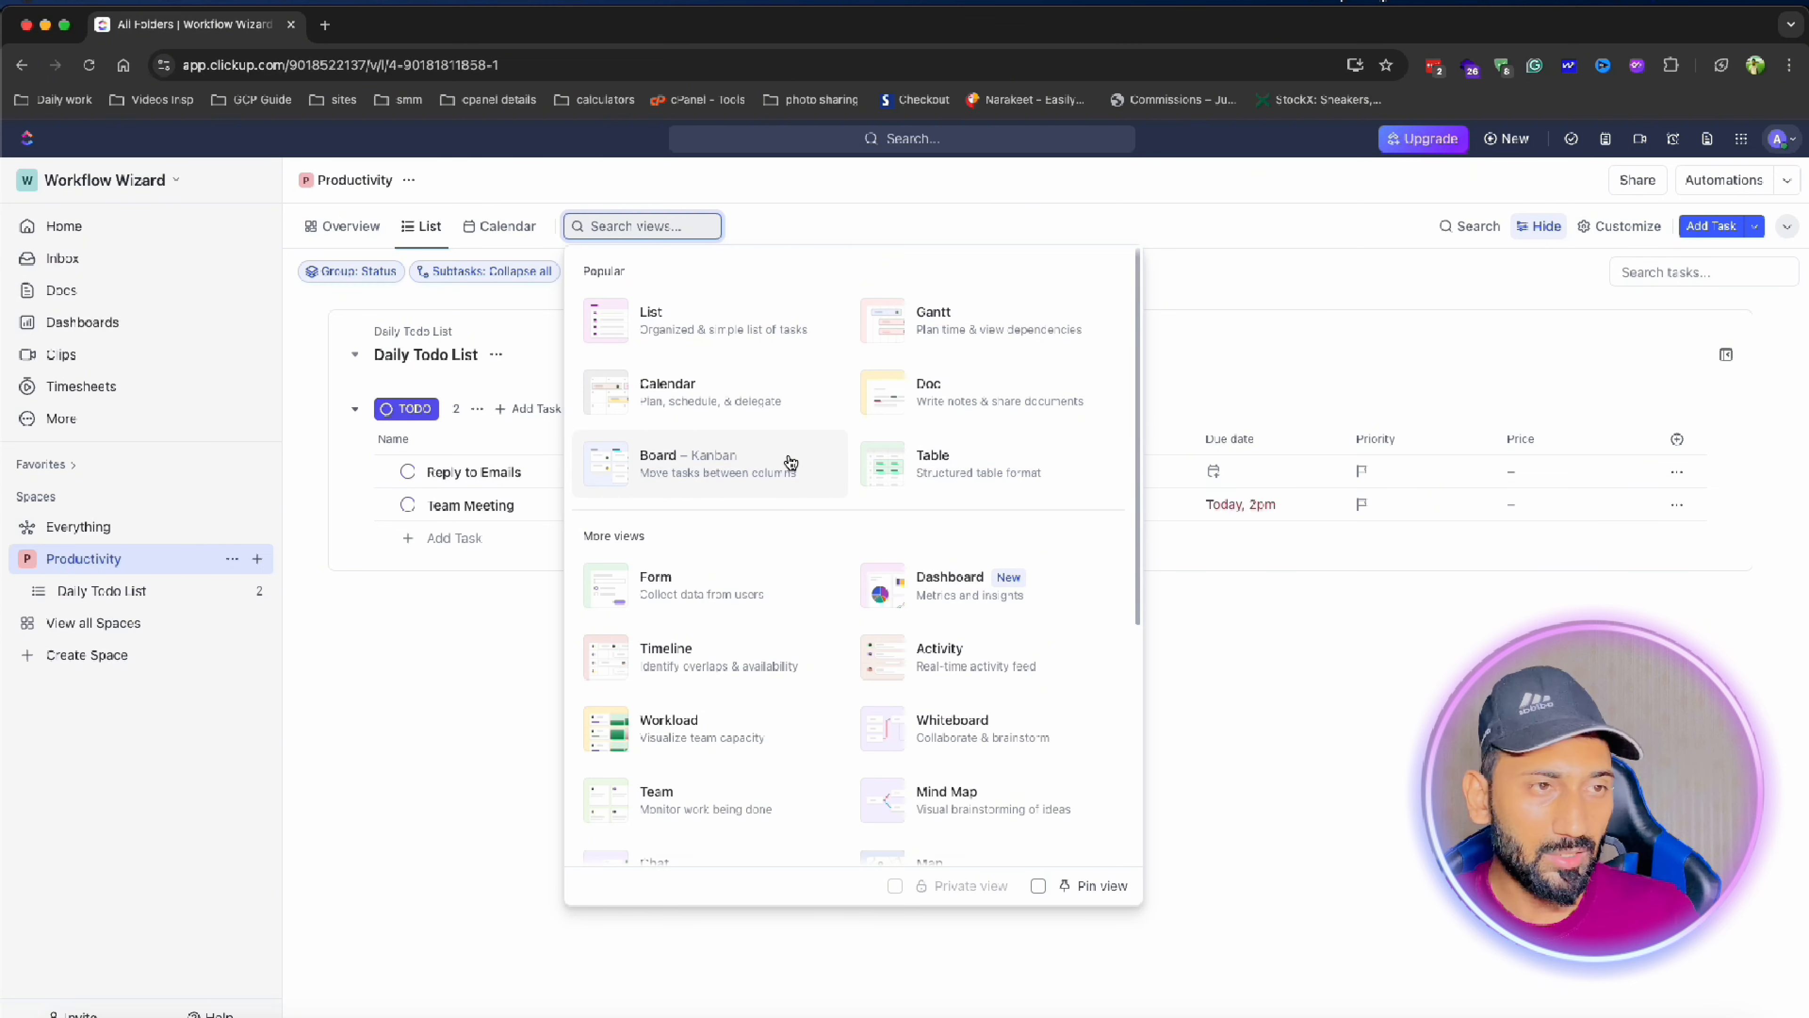
click(720, 471)
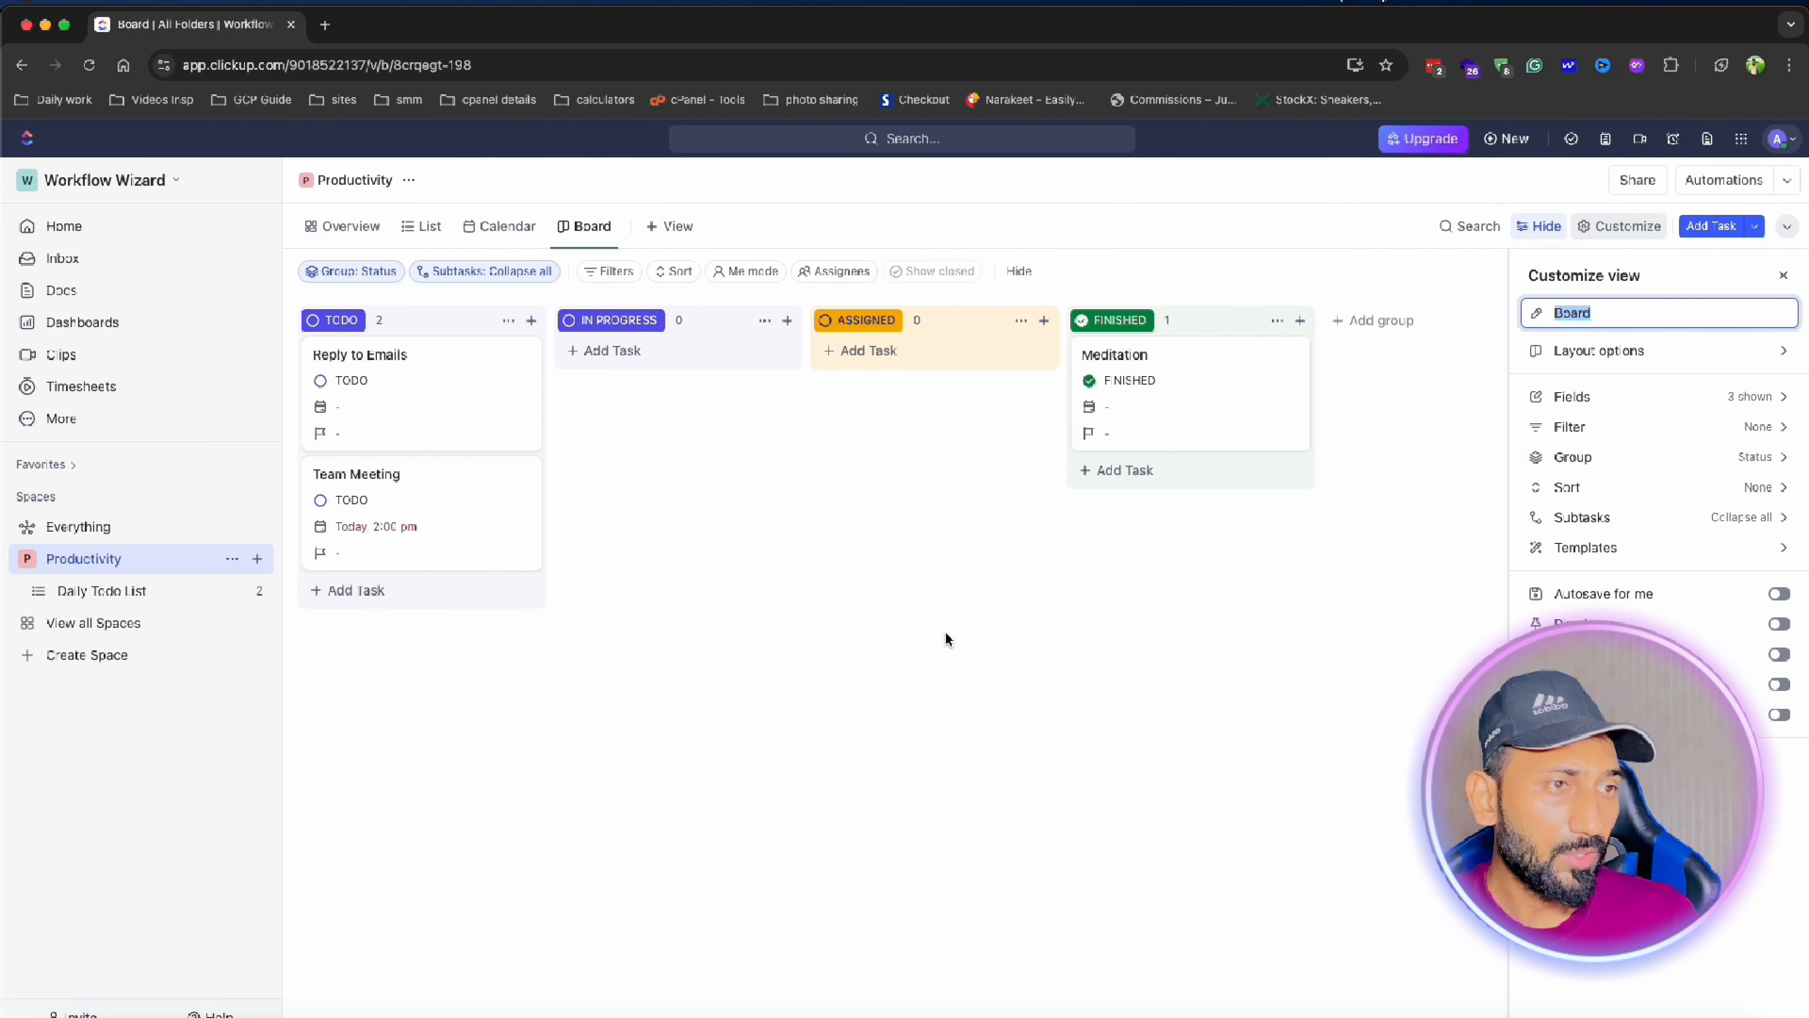
click(1149, 657)
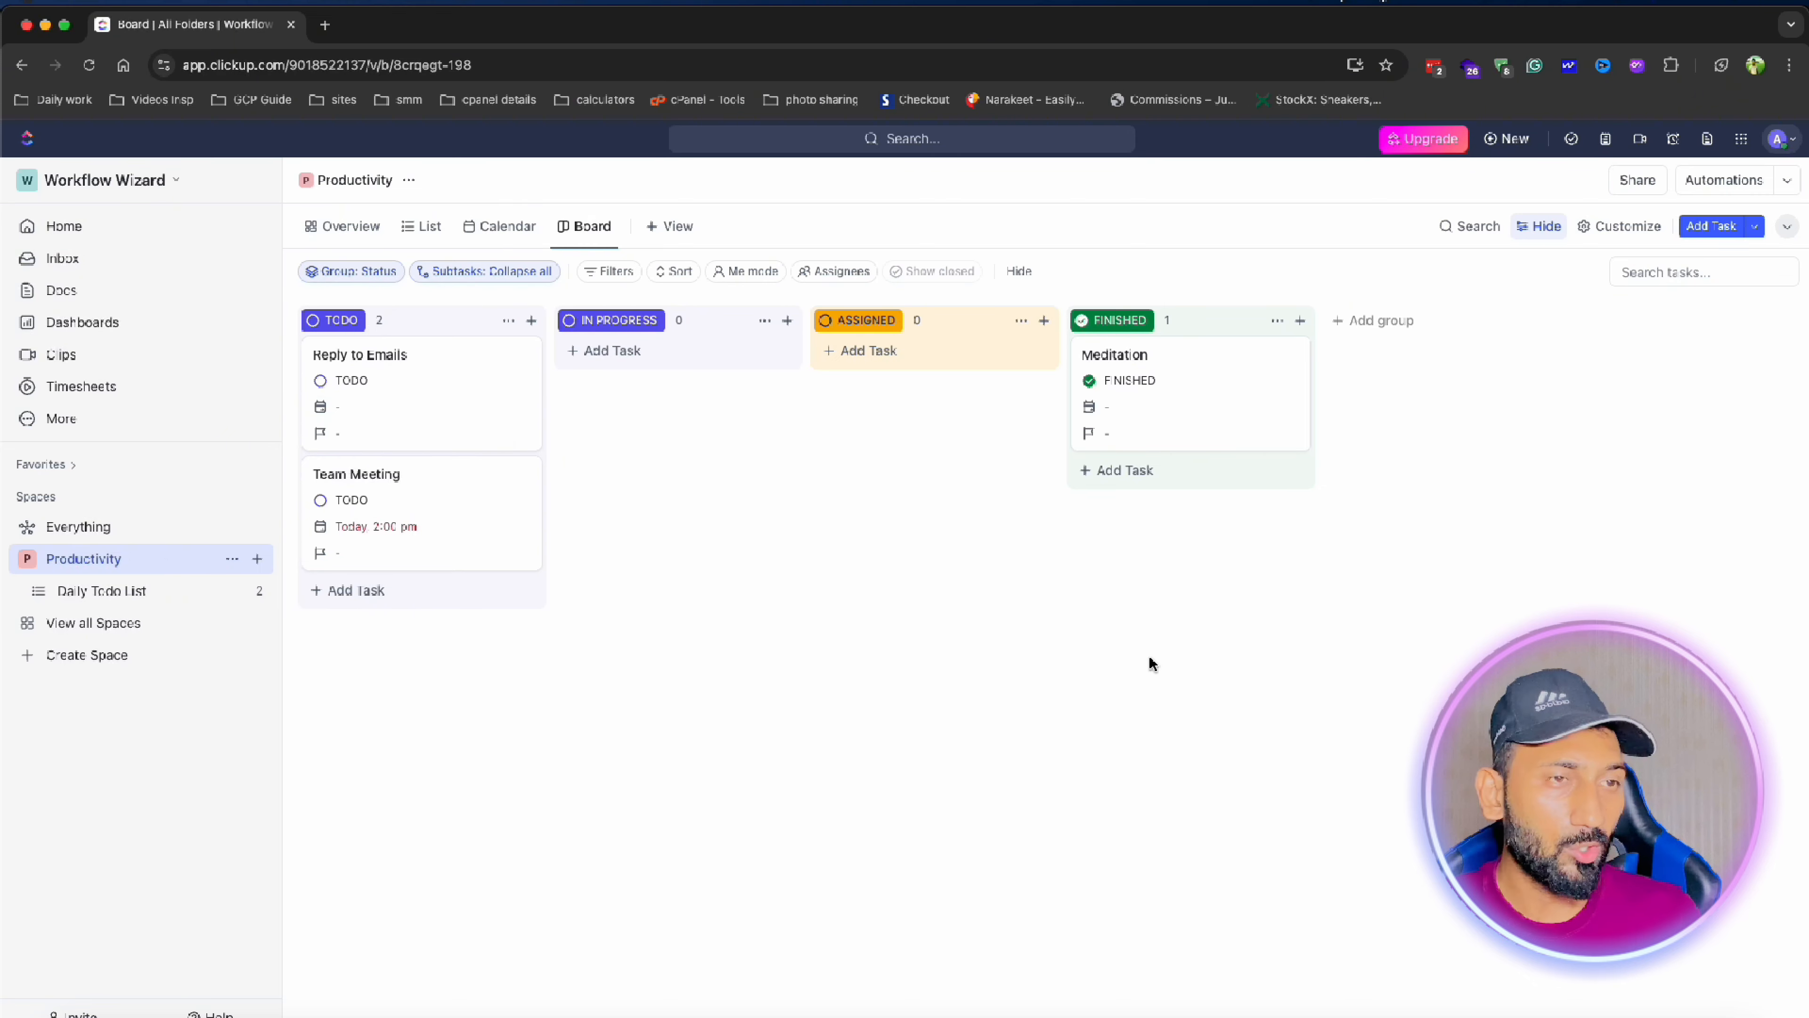
On the board, move the Reply to Emails card from TODO to ASSIGNED and on to FINISHED.
drag(421, 399, 840, 404)
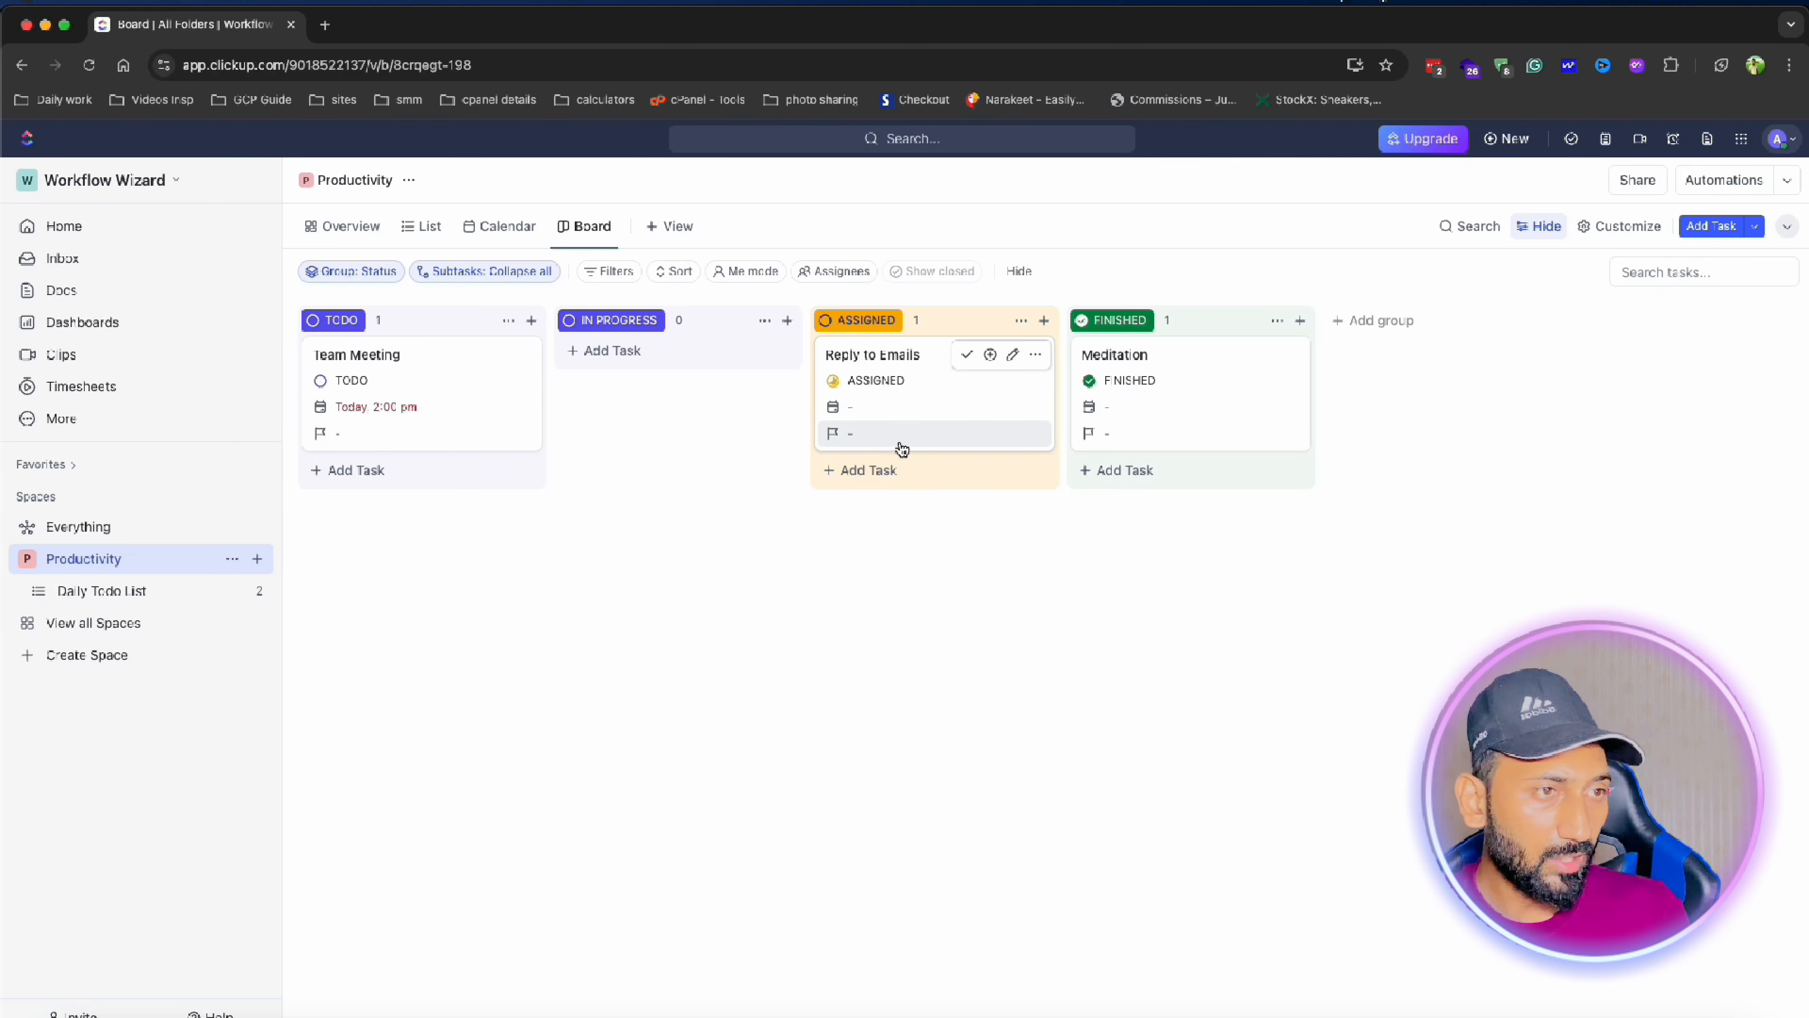
drag(905, 416, 1173, 592)
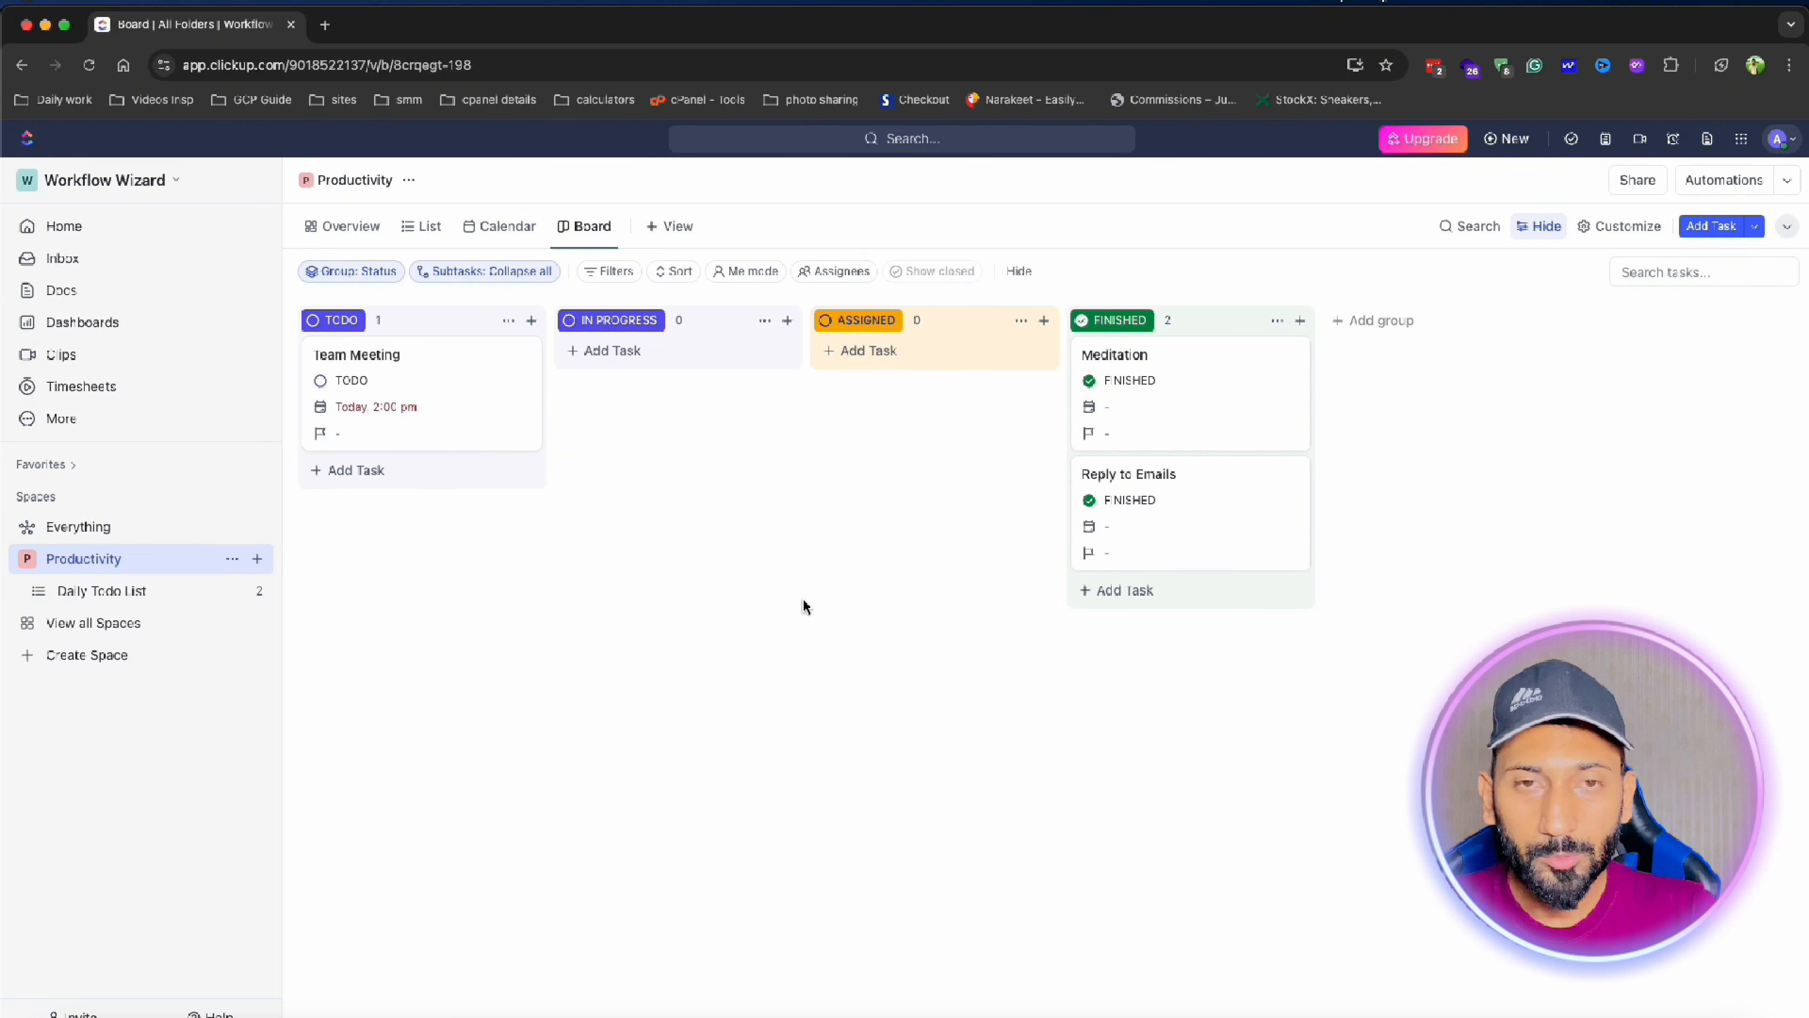